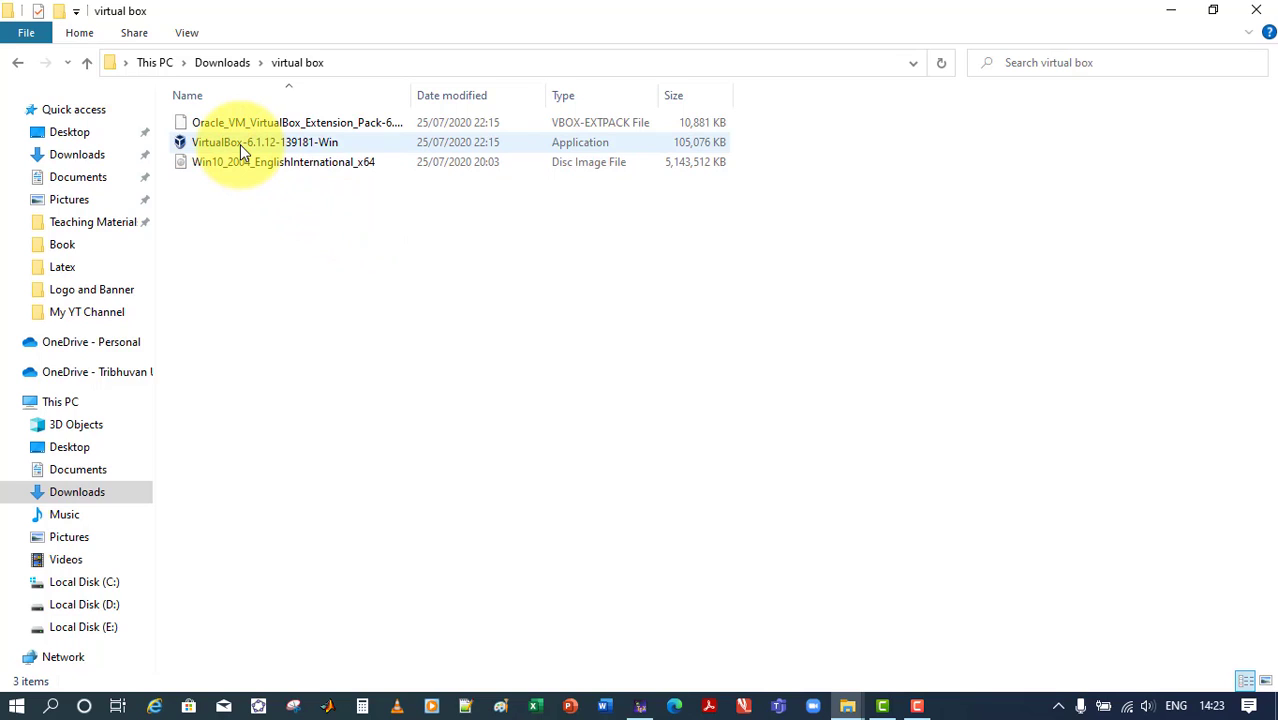
Install Oracle VM VirtualBox 6.1.12 with the default features and the Oracle device software, and launch it on completion
click(252, 144)
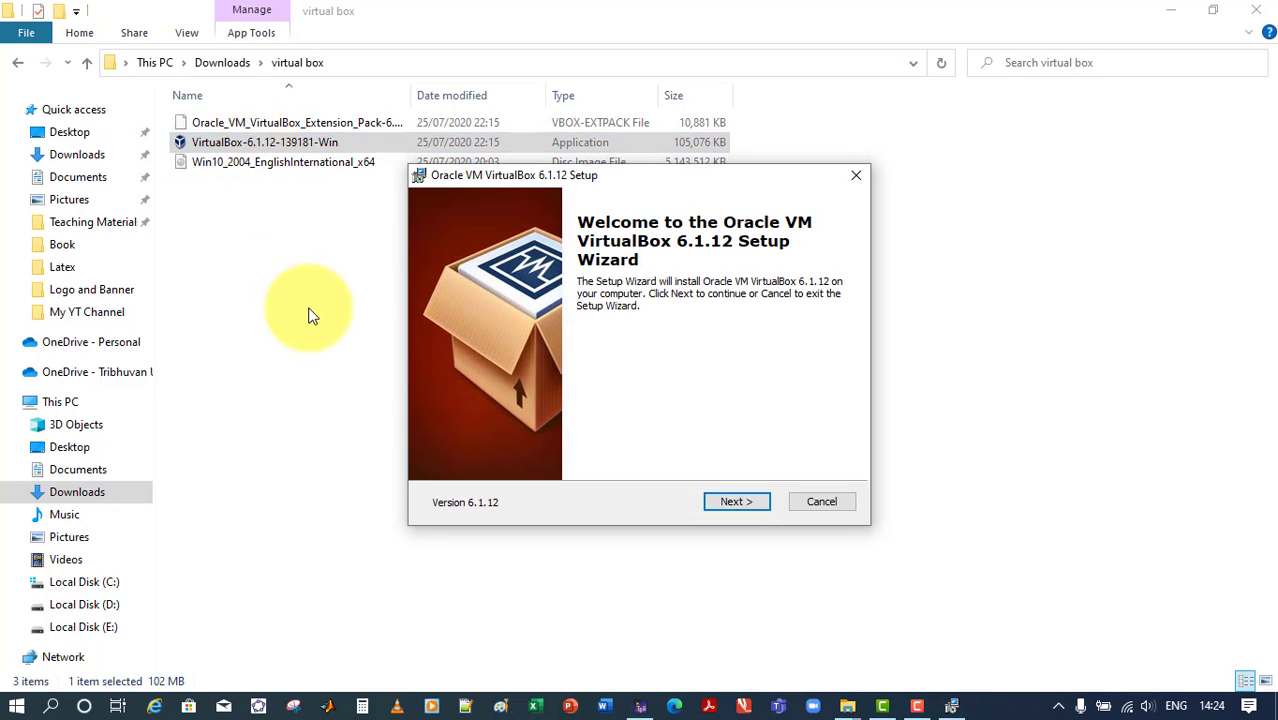
click(727, 501)
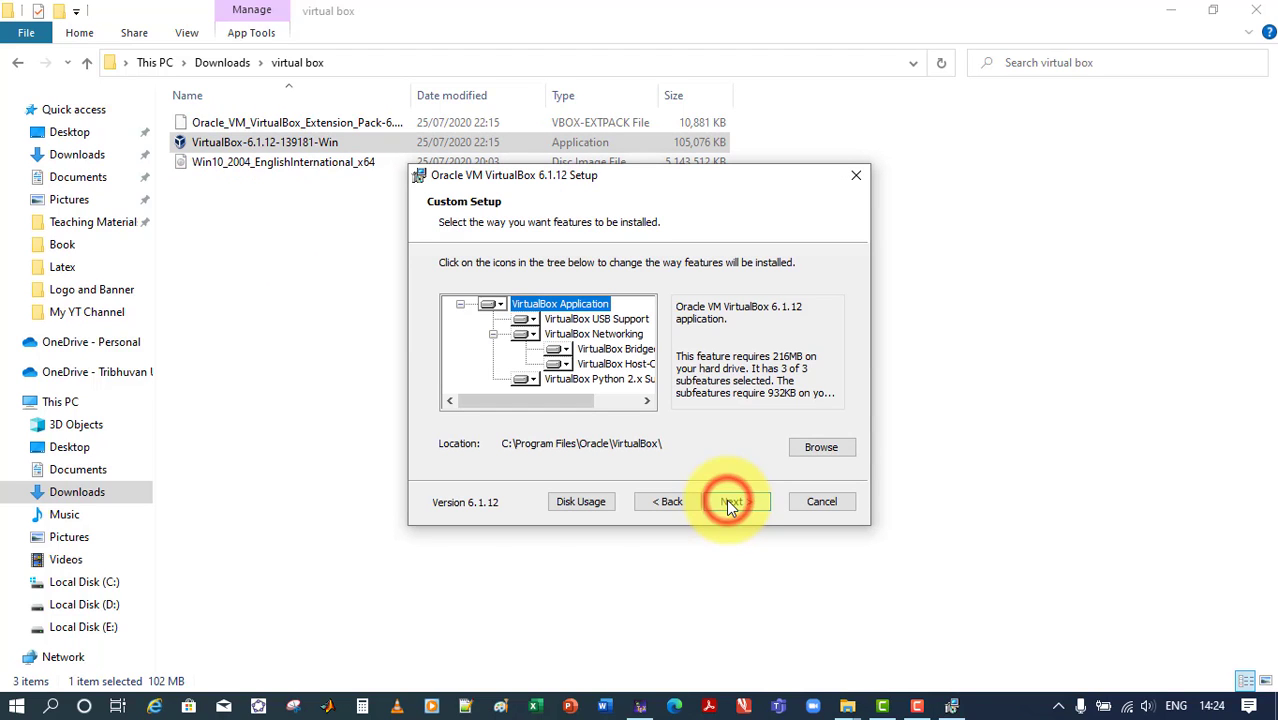
click(726, 501)
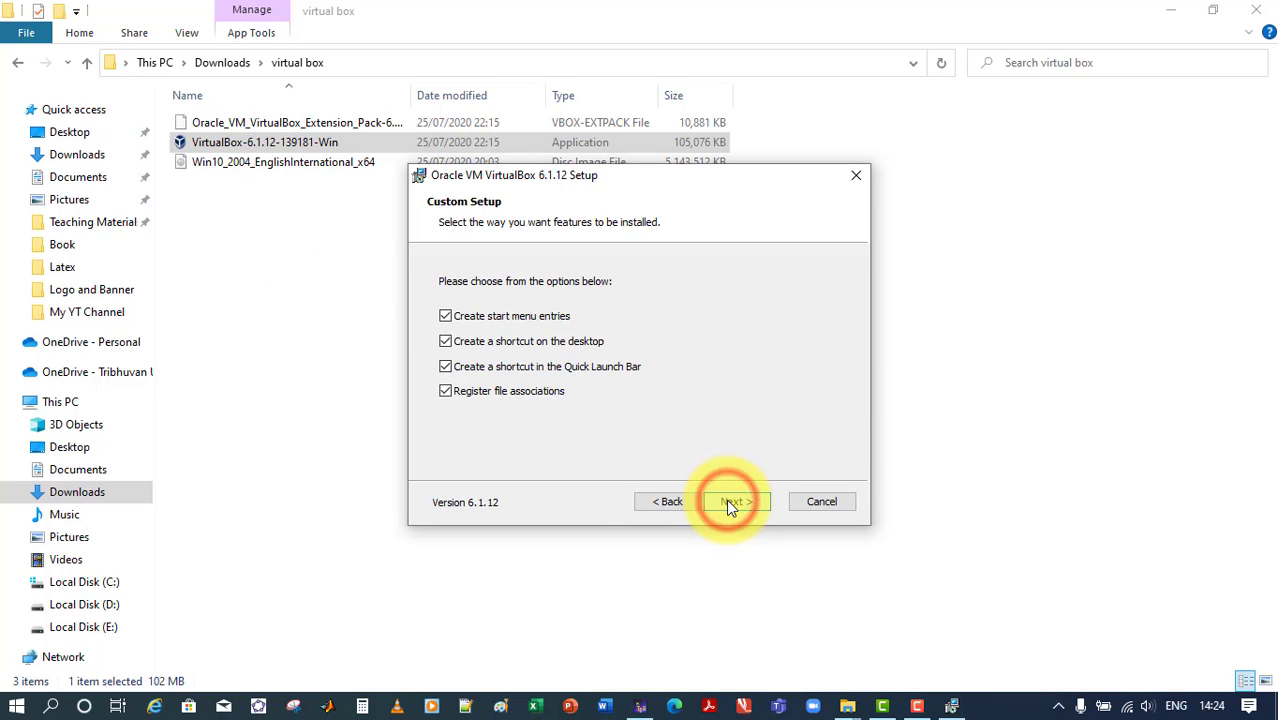
click(733, 502)
click(739, 503)
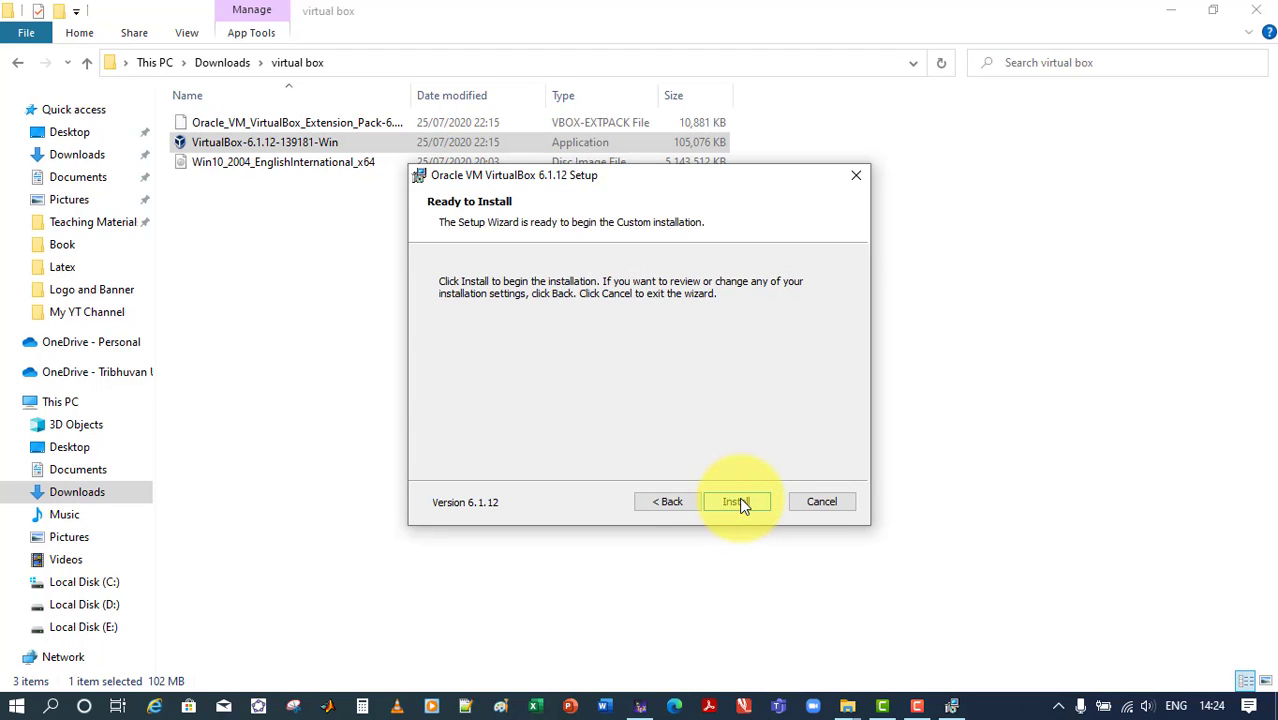
click(739, 503)
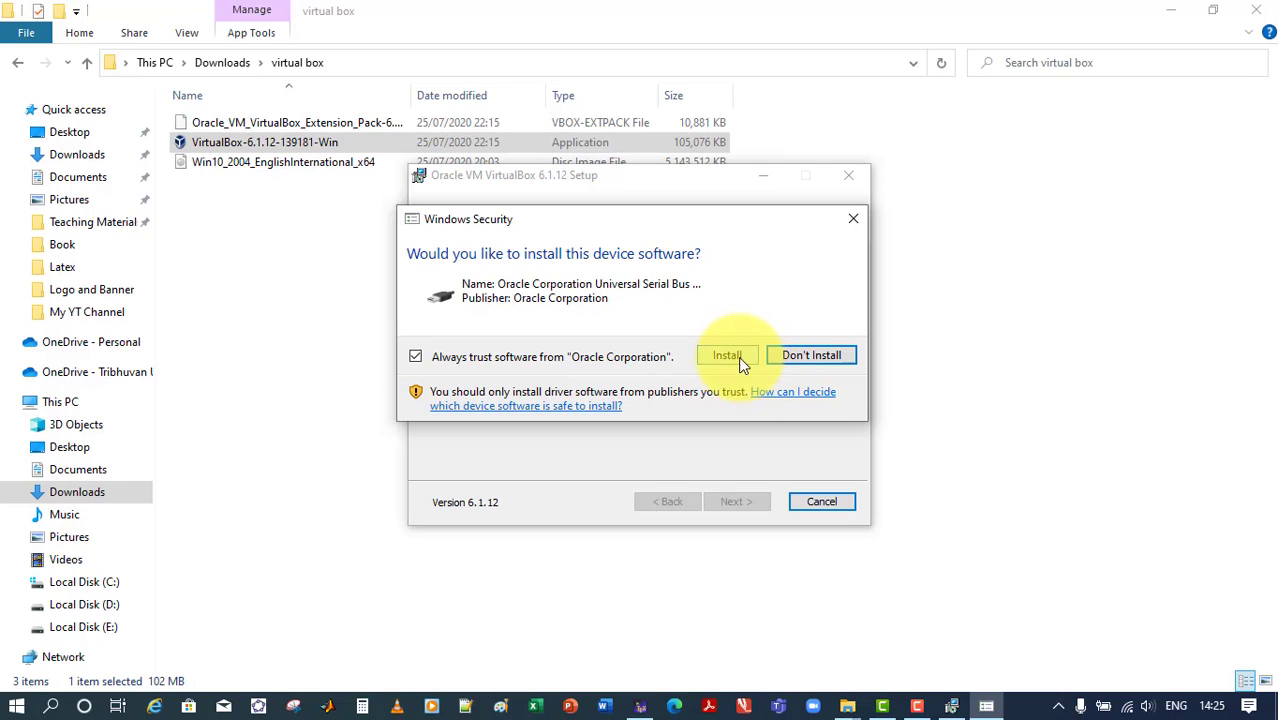
click(730, 357)
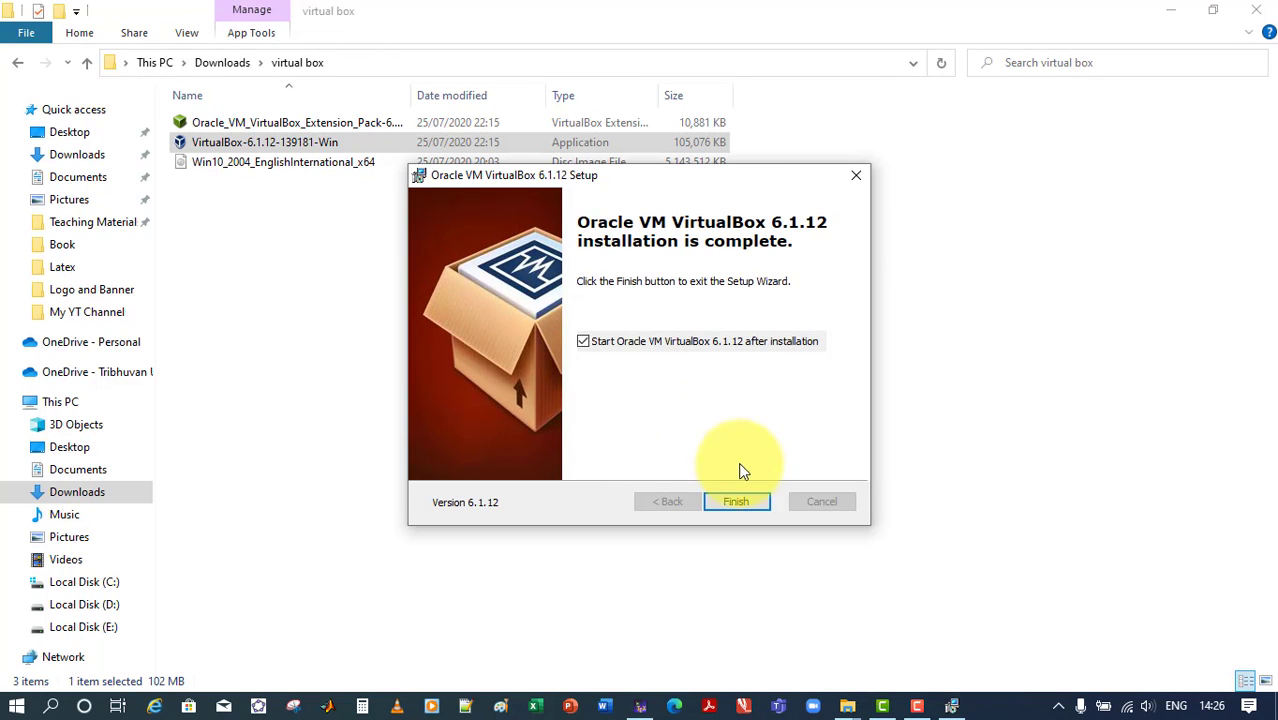
click(737, 502)
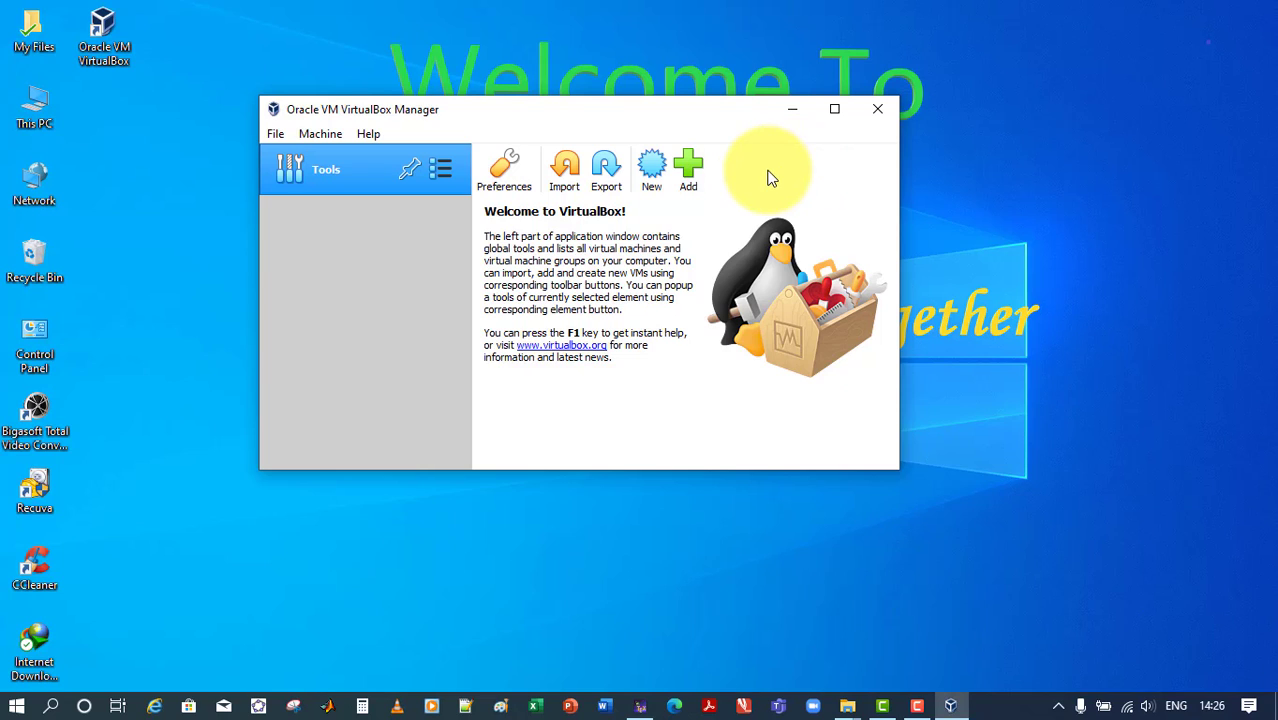
Begin a new virtual machine named Windows 10 with type Microsoft Windows and version Windows 10 (64-bit)
click(652, 176)
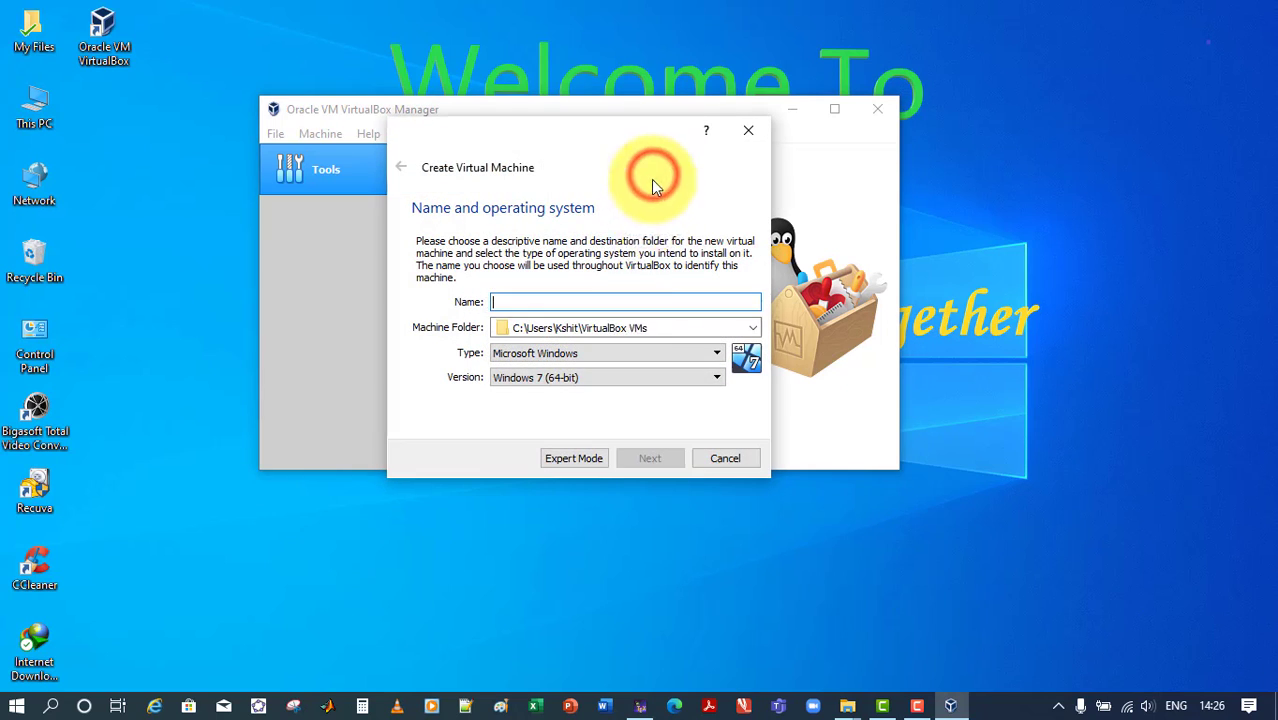
text(W)
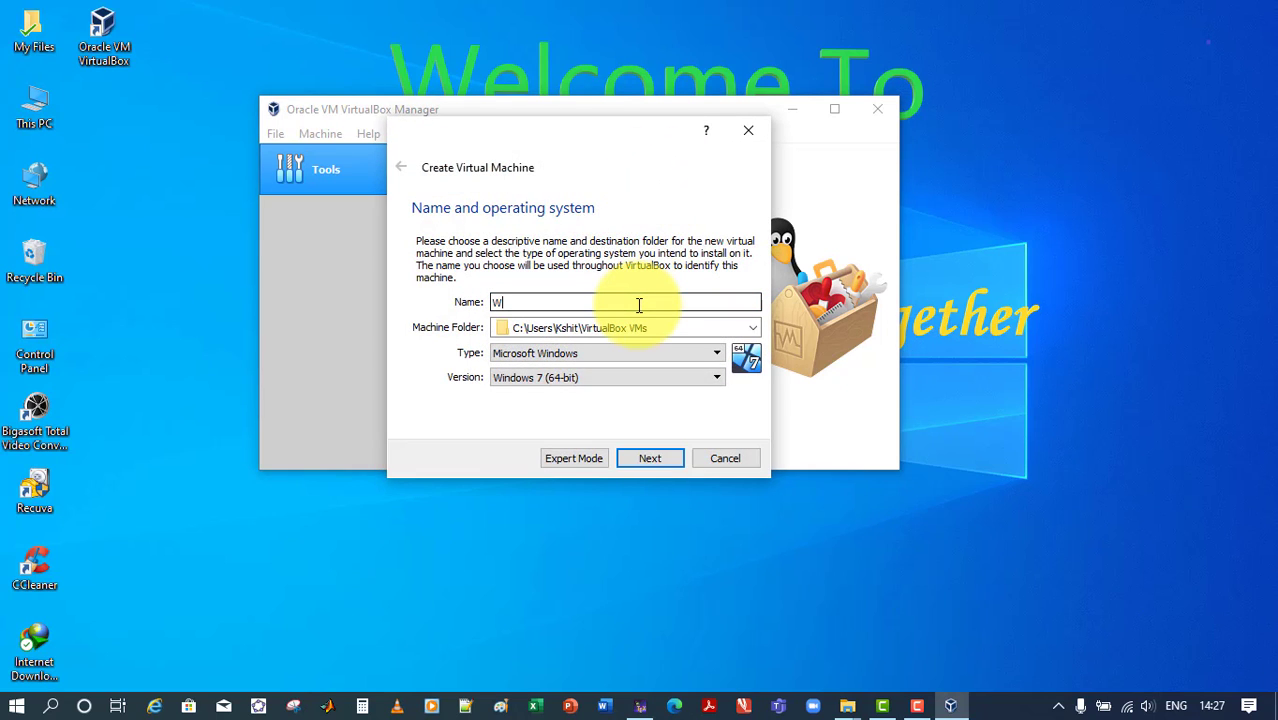
text(indows 10)
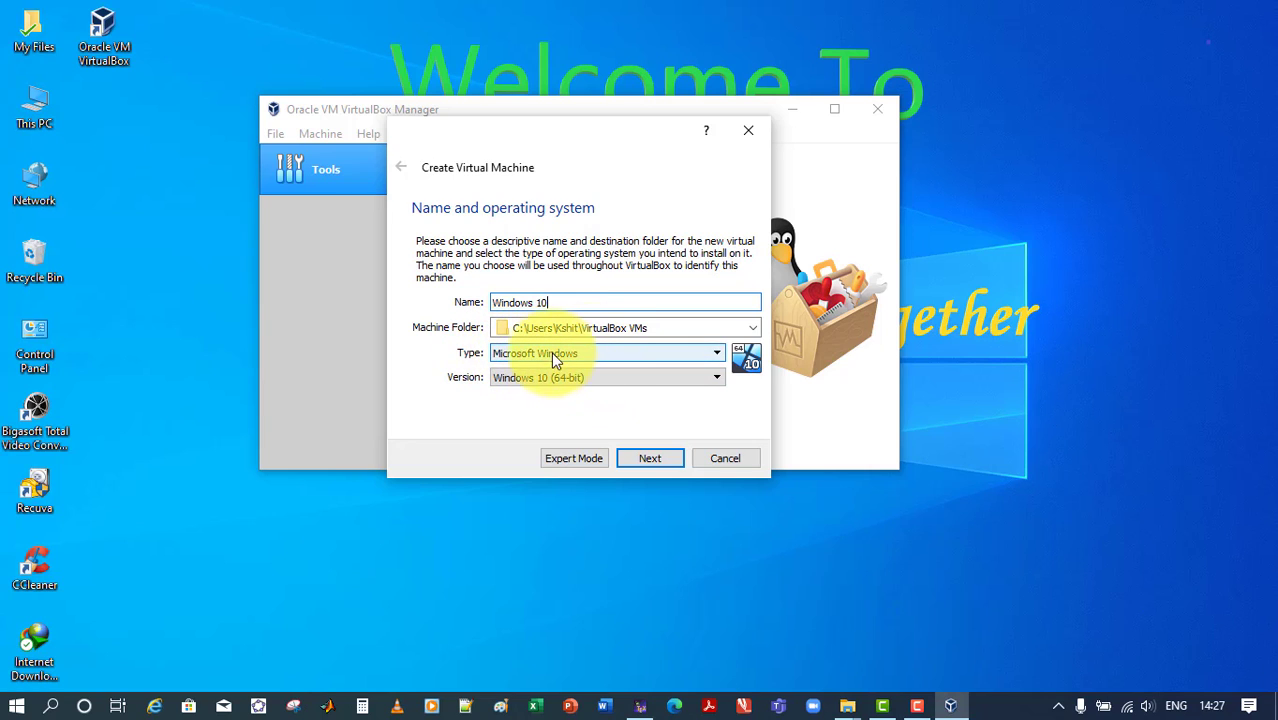
click(527, 379)
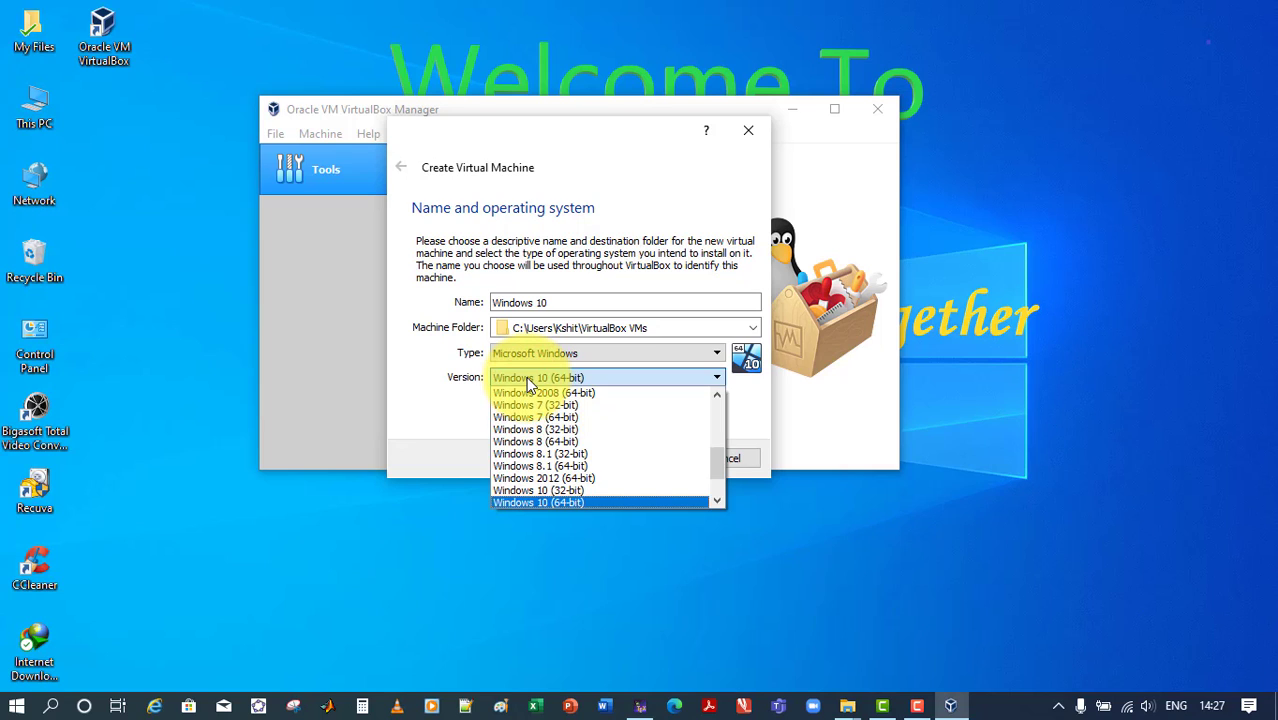
click(526, 376)
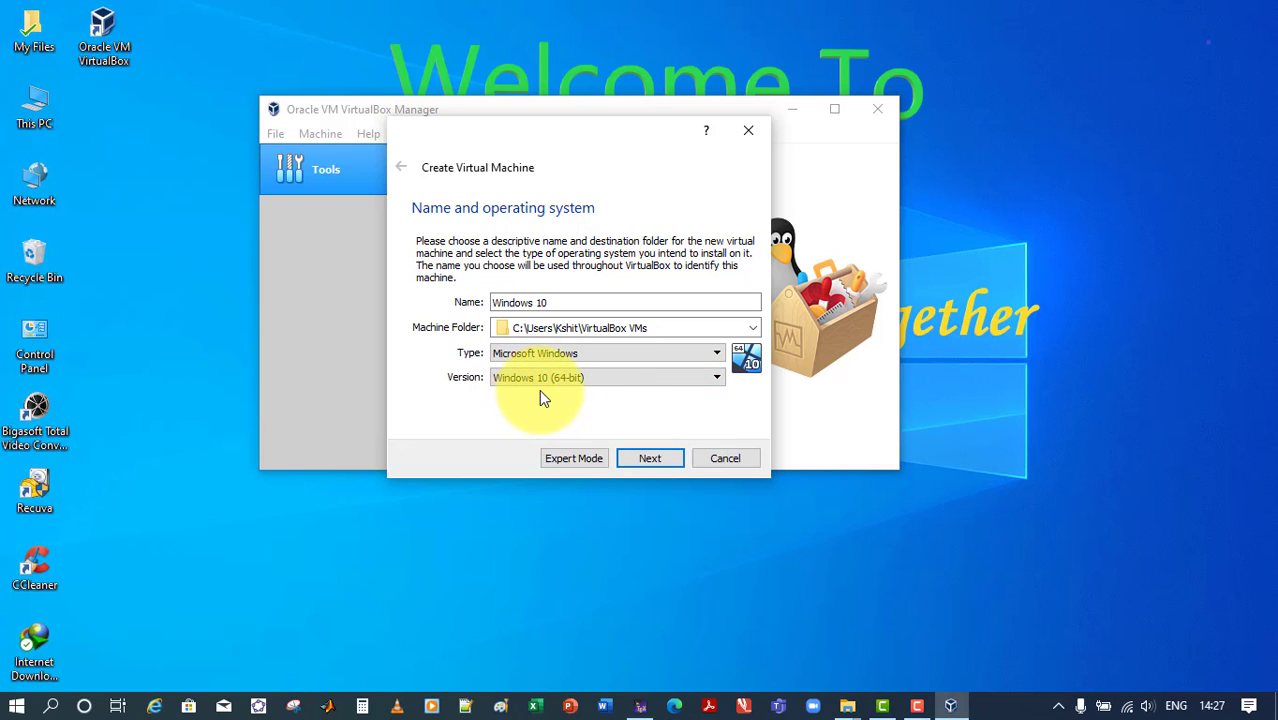
click(655, 458)
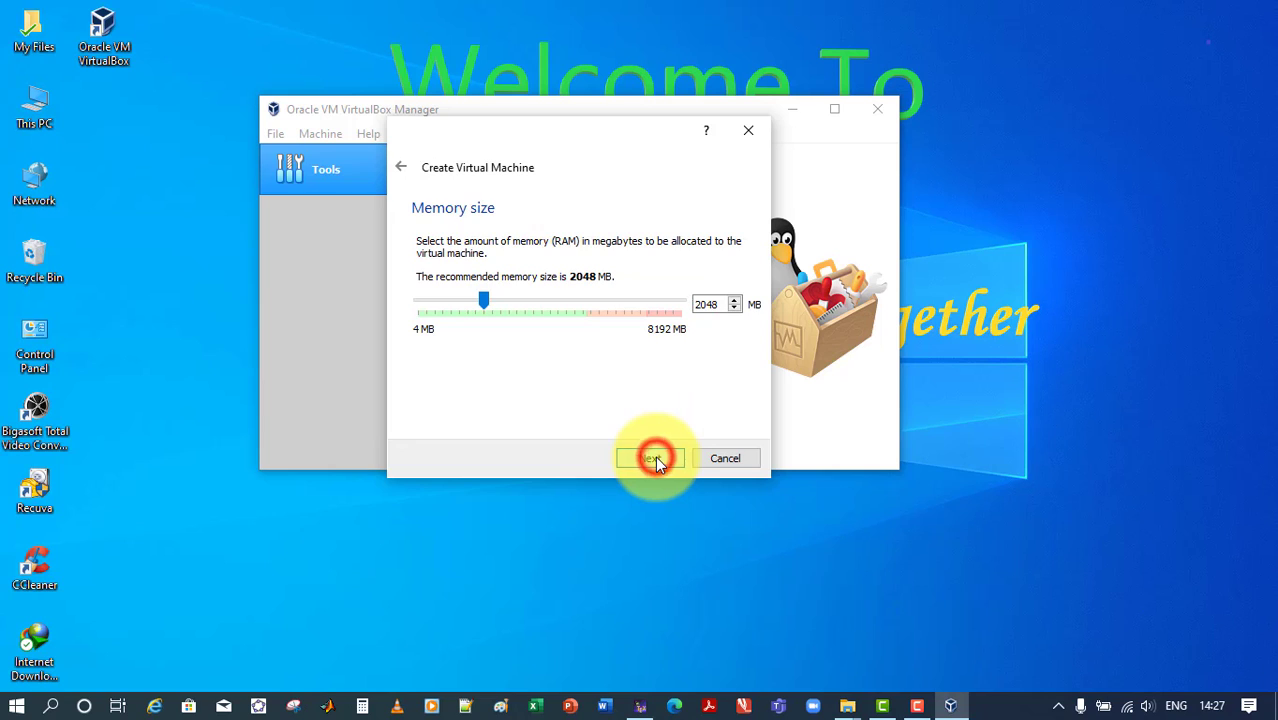
Set the new virtual machine's memory size to 4096 MB
click(413, 271)
drag(531, 279, 620, 276)
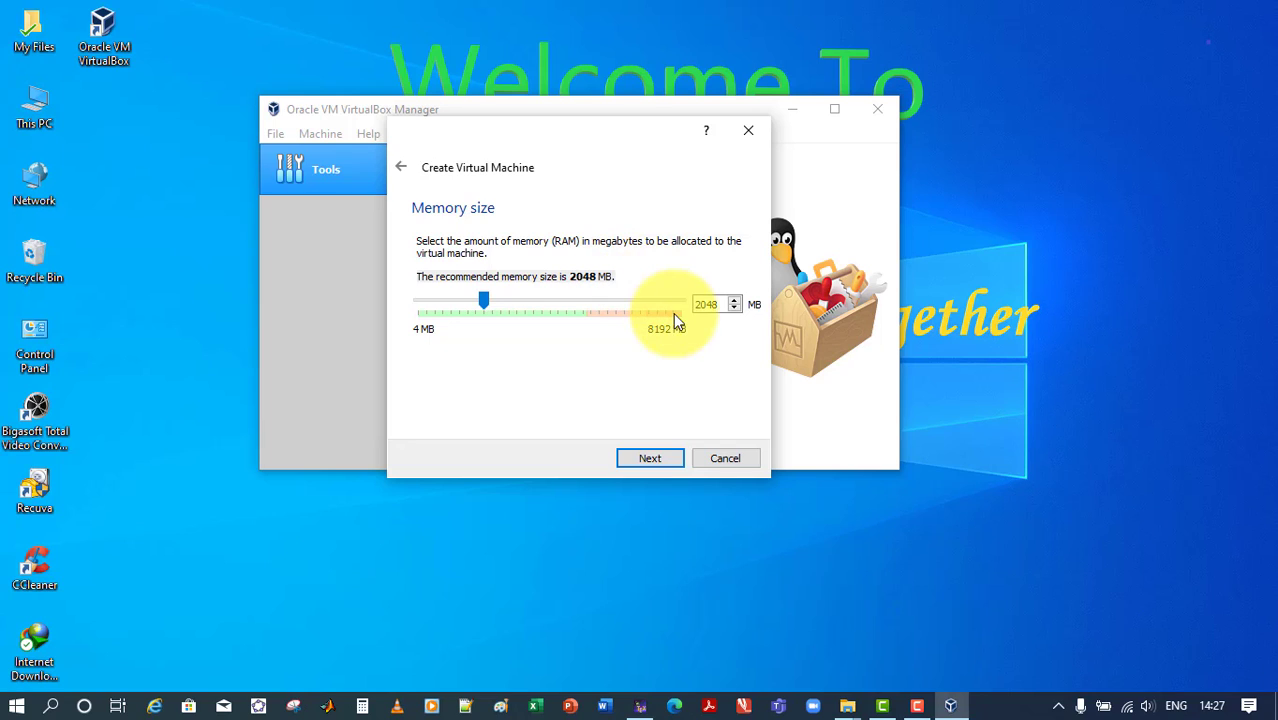
drag(722, 304, 693, 304)
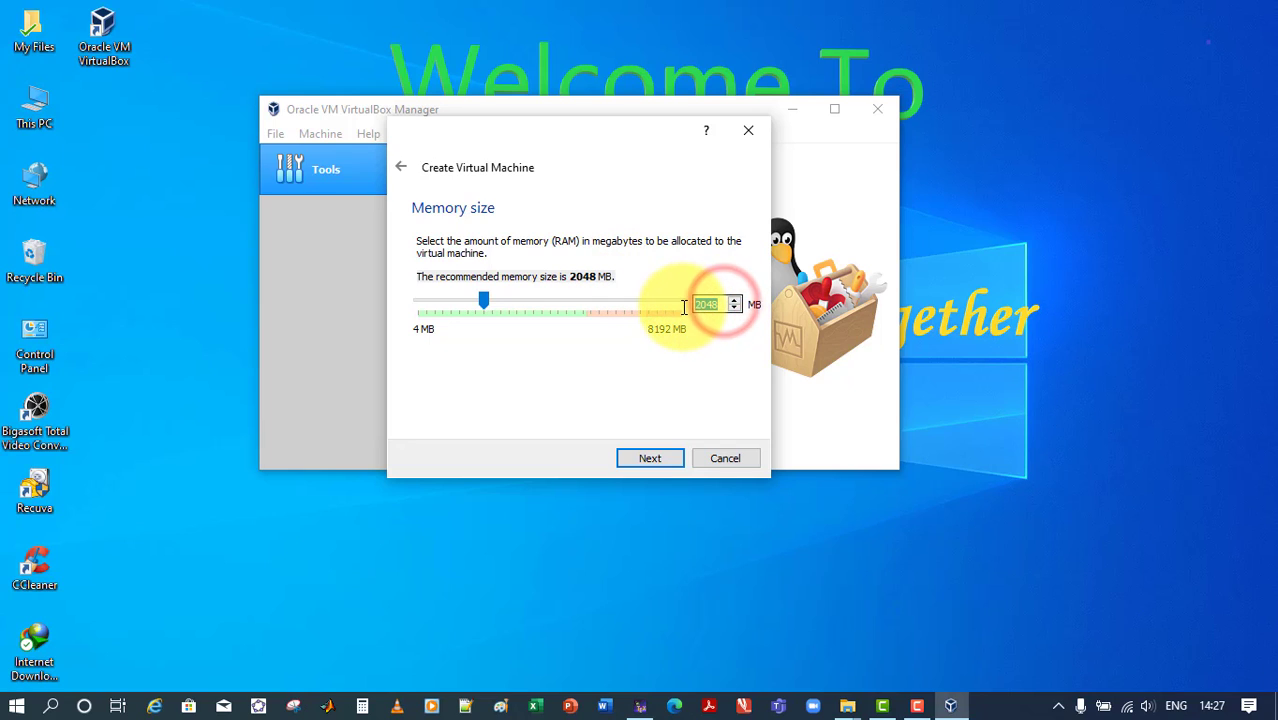
text(4096)
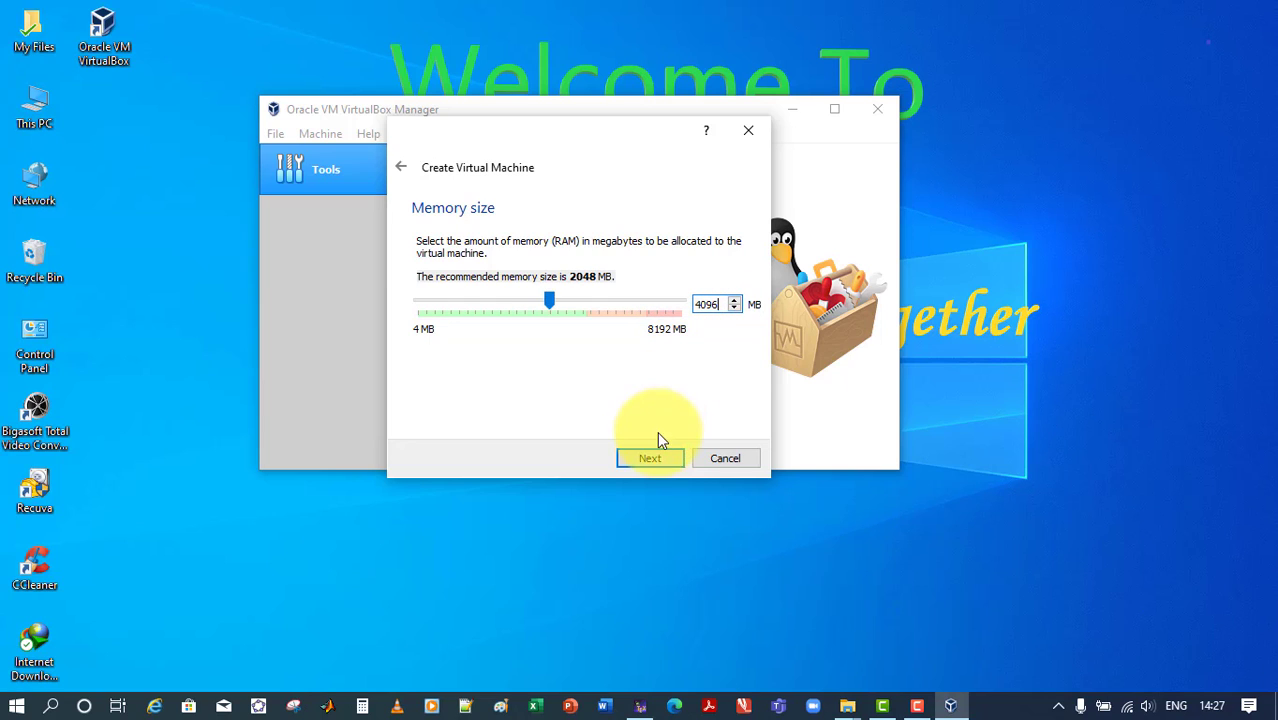
click(649, 459)
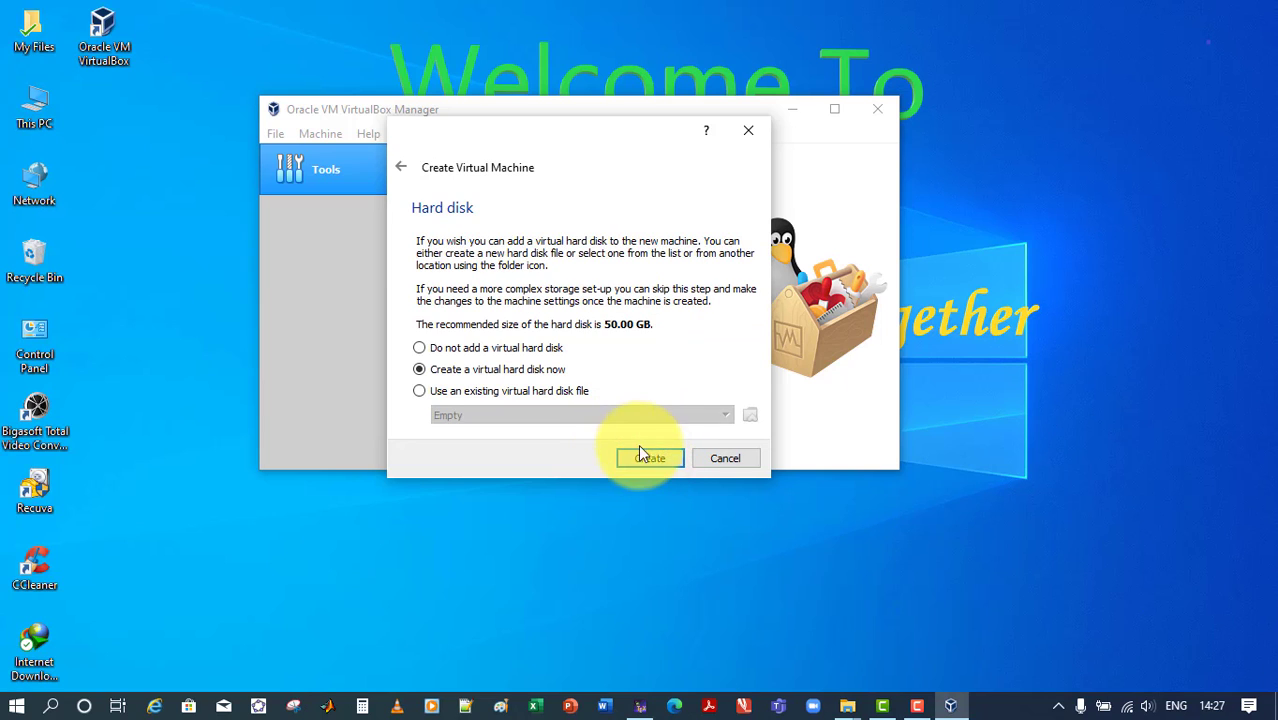
Create a 50.00 GB VDI virtual hard disk for the machine at the default file location
click(649, 459)
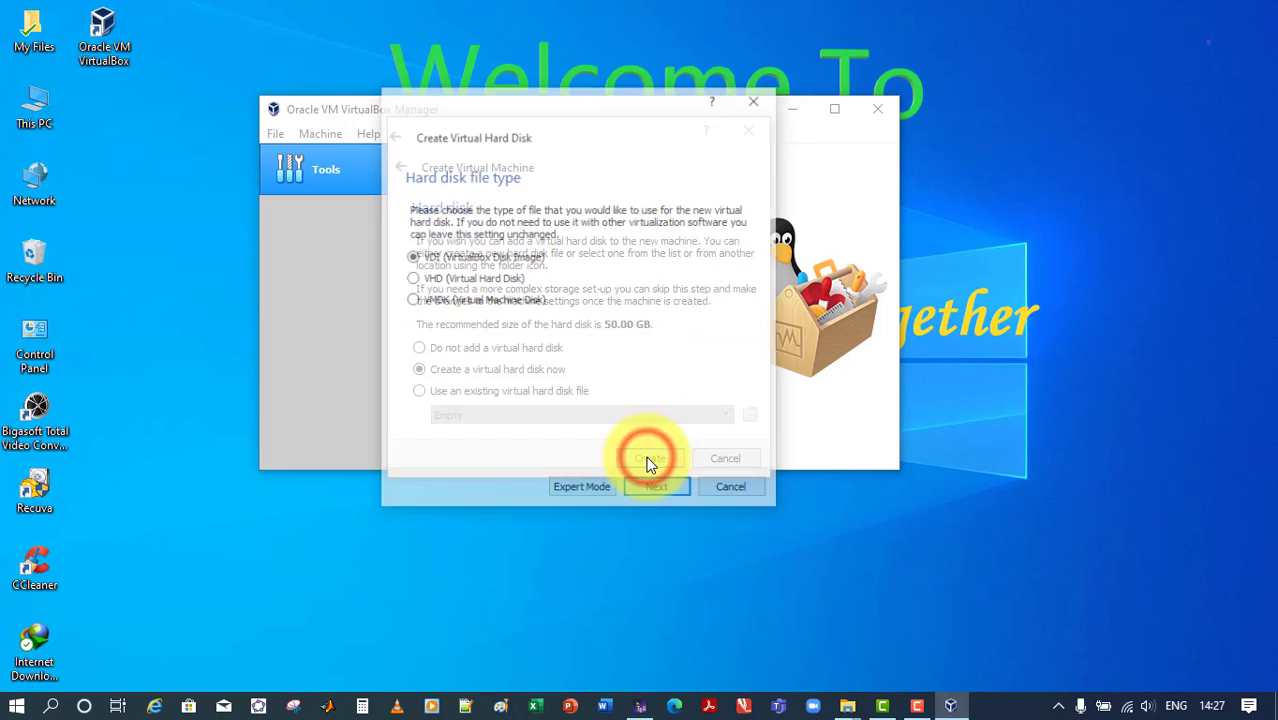
click(657, 490)
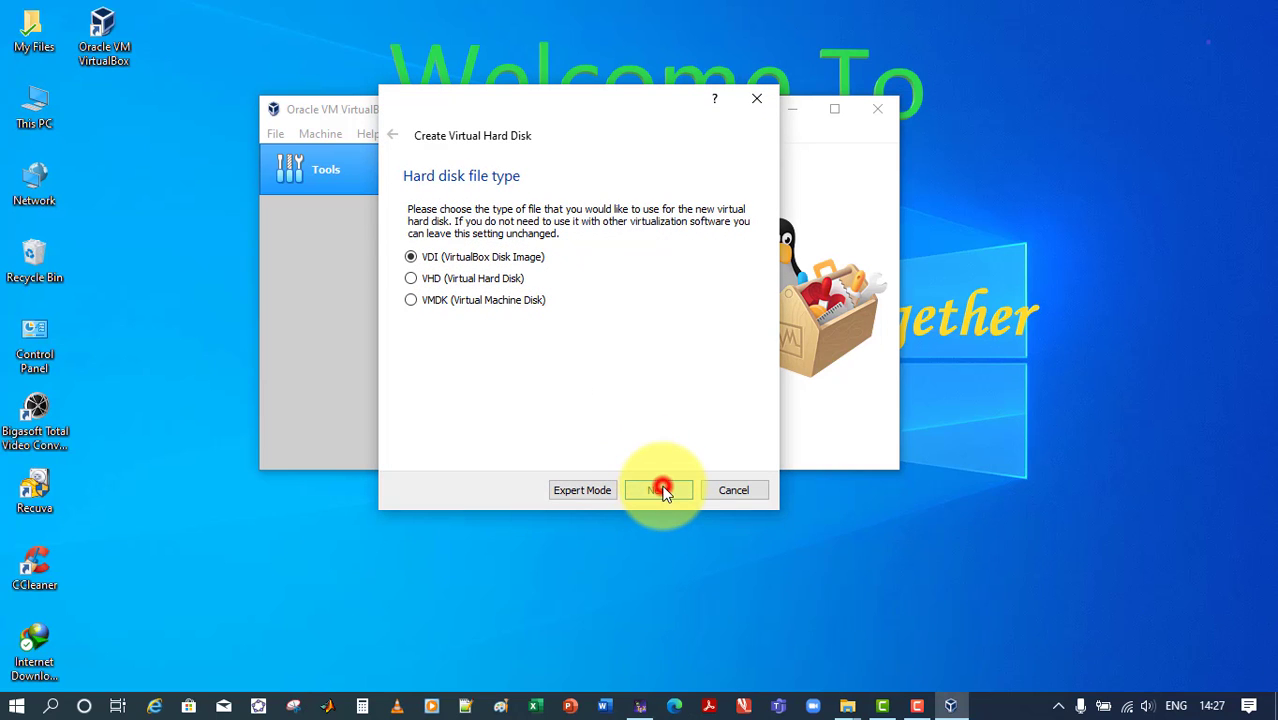
click(658, 489)
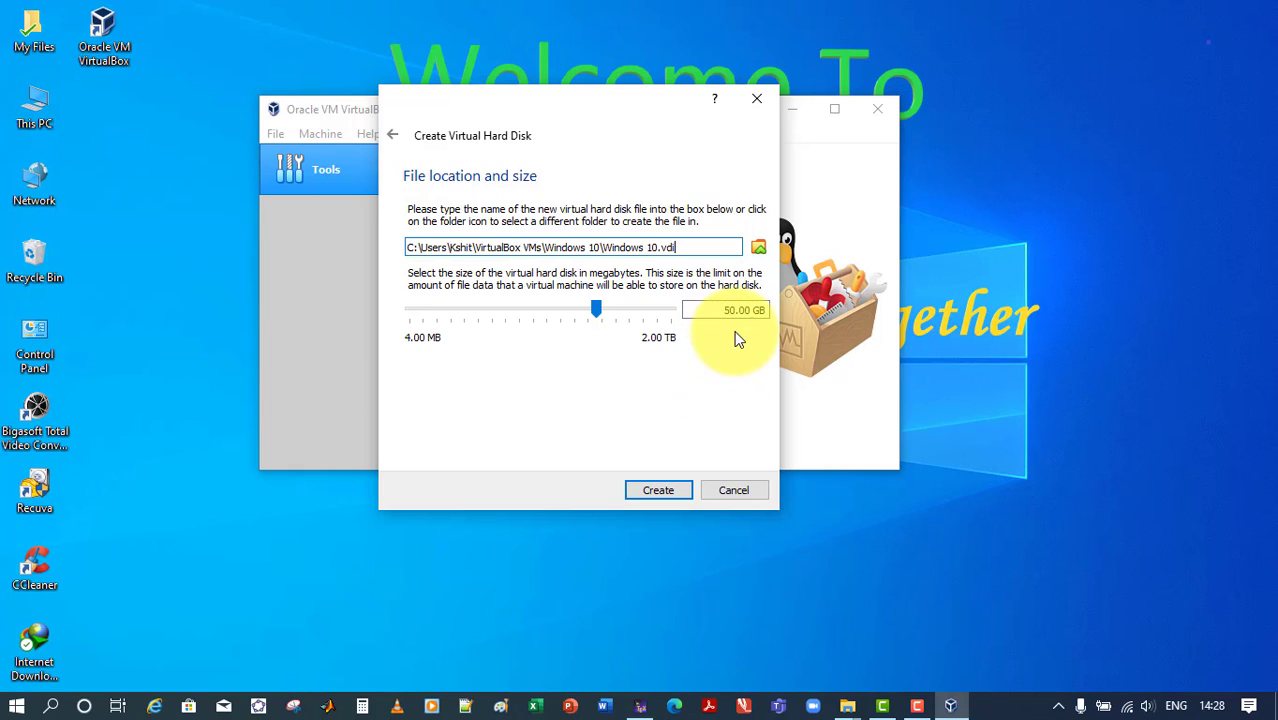
click(658, 490)
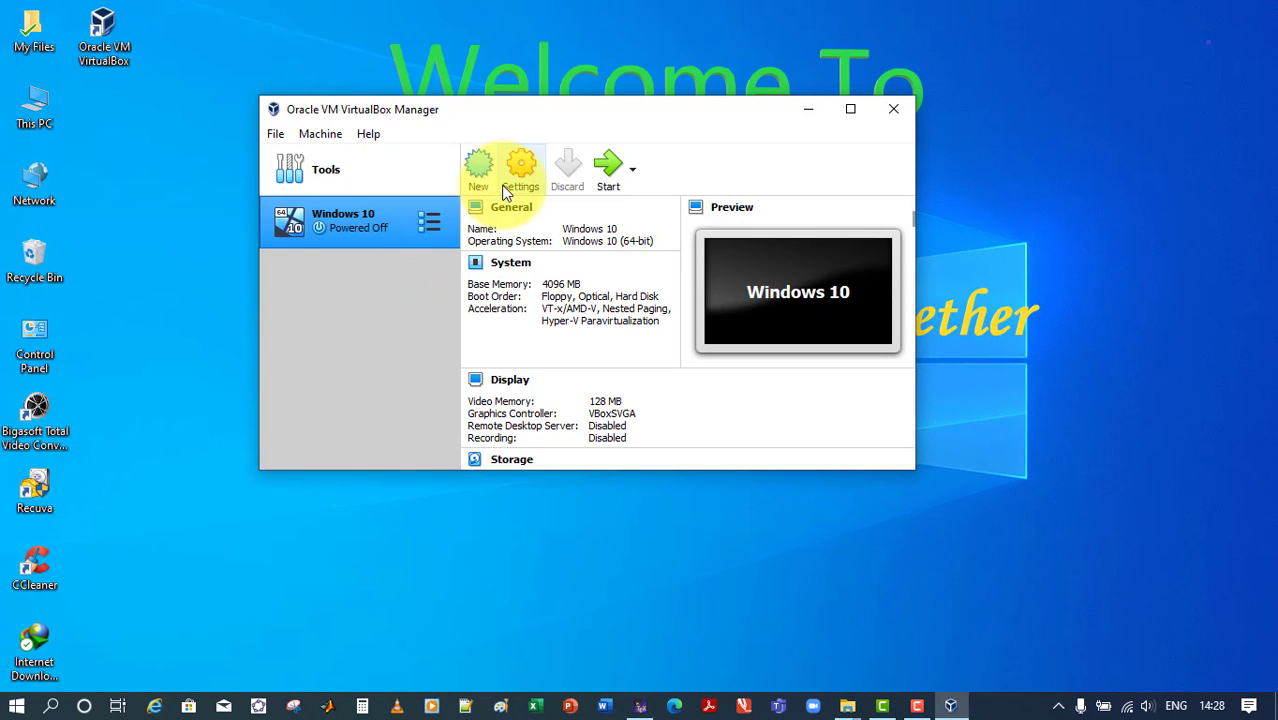
Set both Shared Clipboard and Drag'n'Drop to Bidirectional in the Windows 10 machine's advanced general settings
click(528, 172)
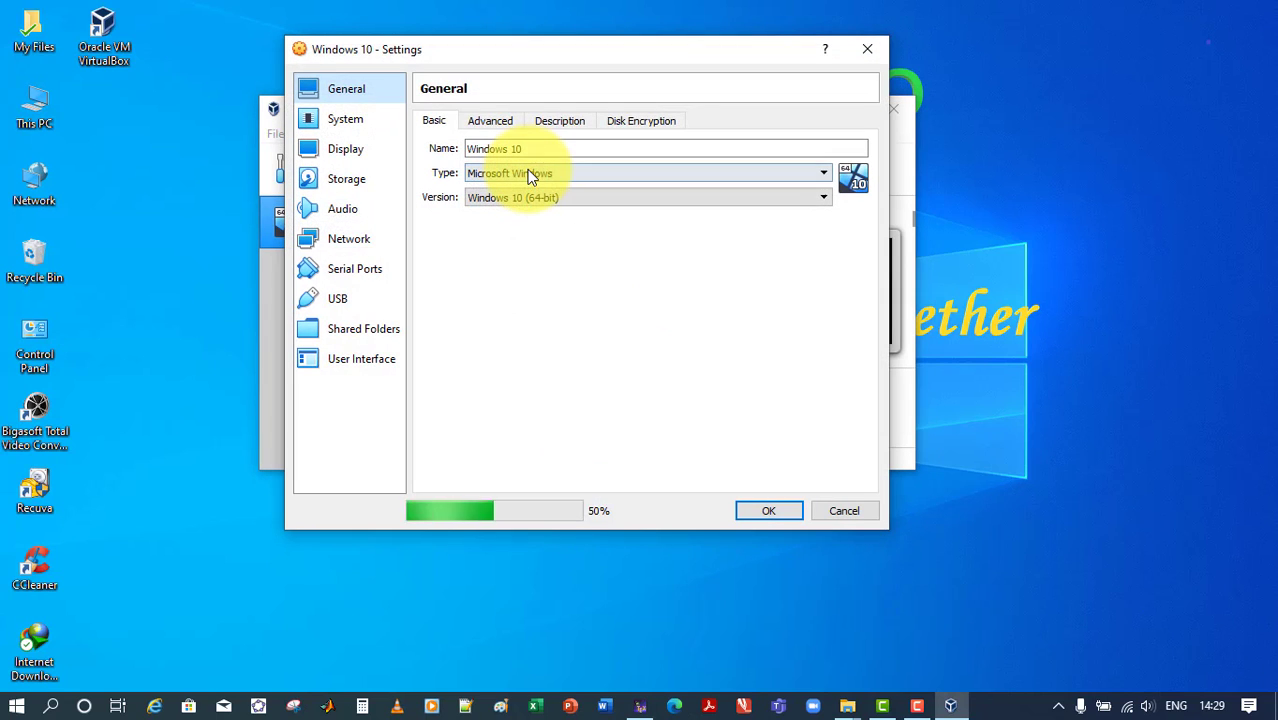
click(490, 121)
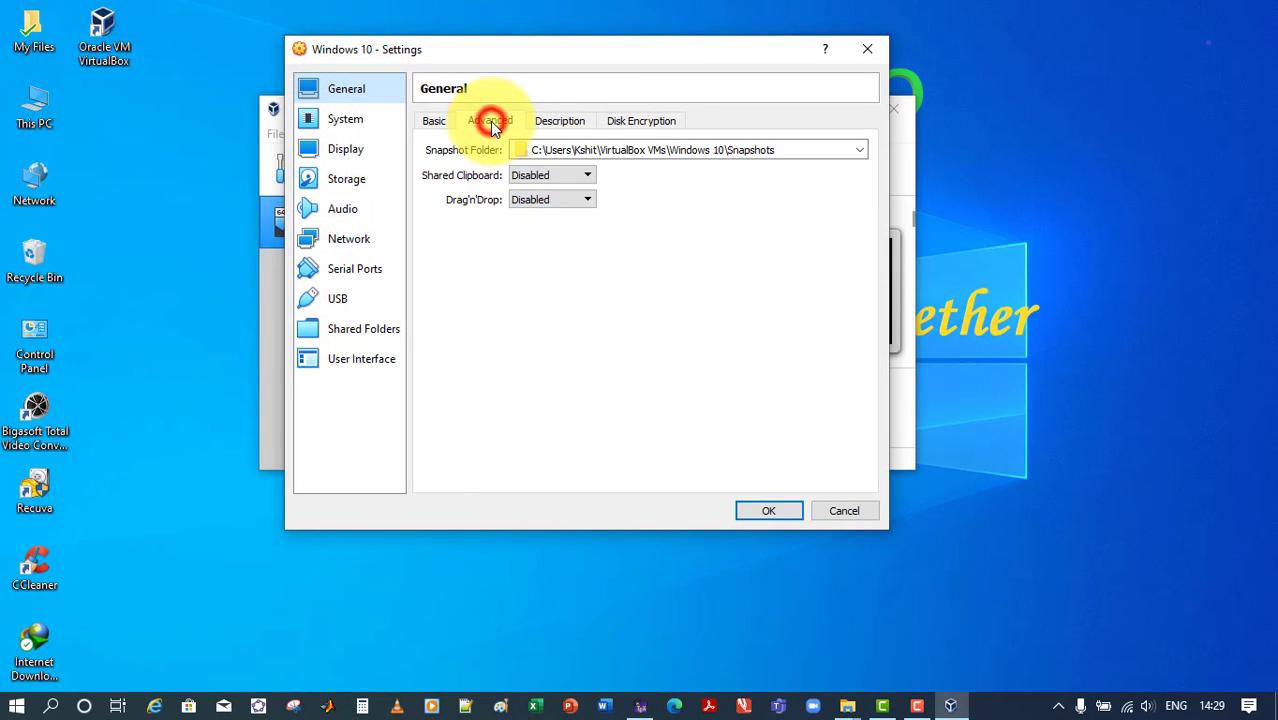
click(545, 175)
click(549, 226)
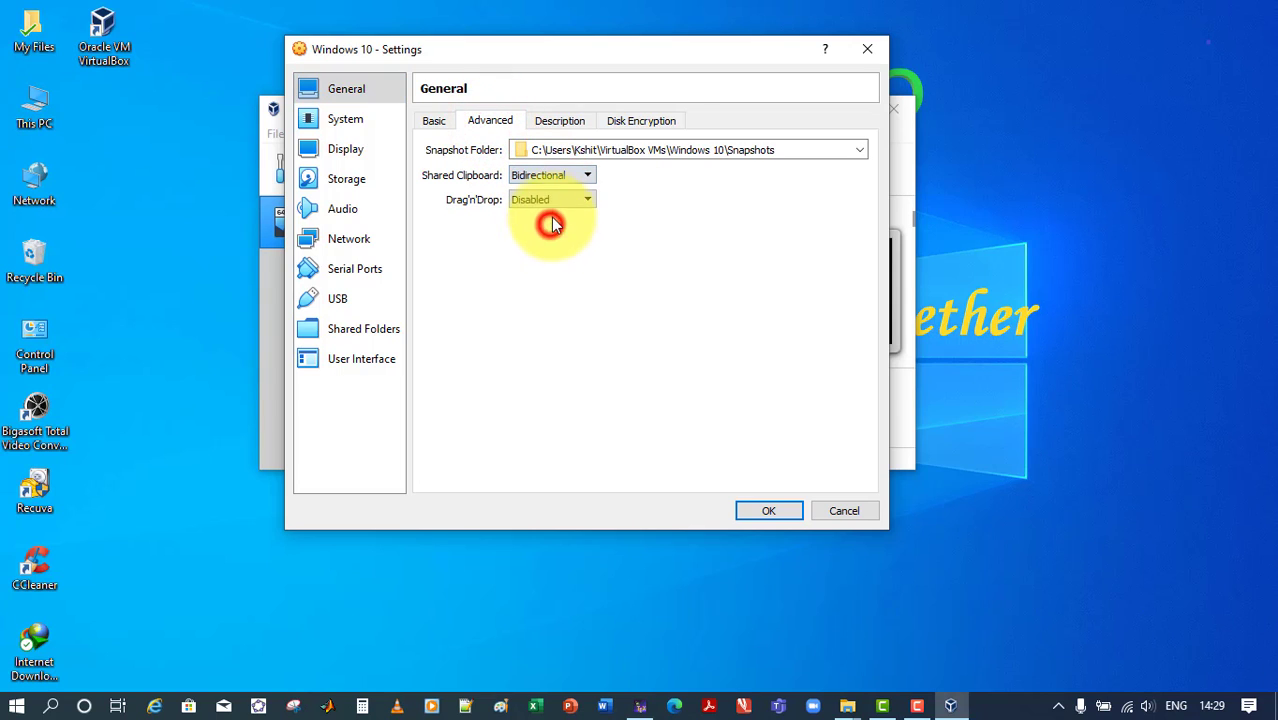
click(561, 200)
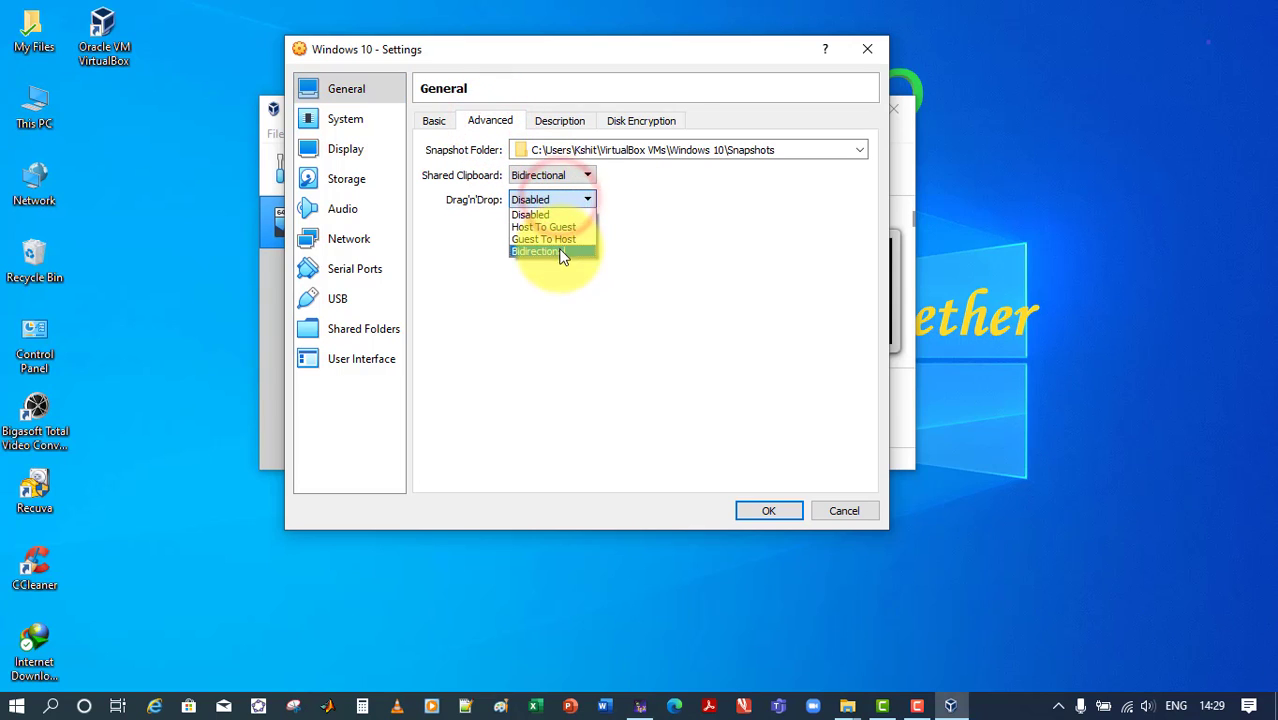
click(560, 250)
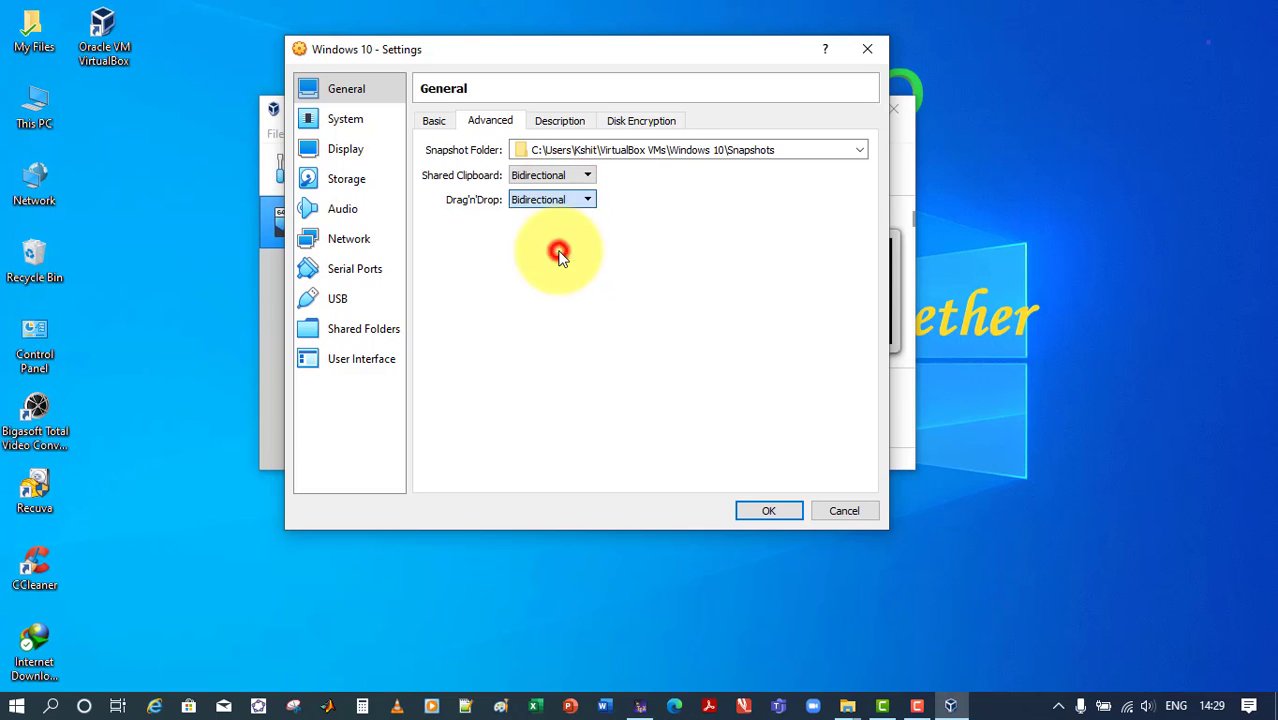
Check the machine's processor and display settings and save the configuration
click(325, 117)
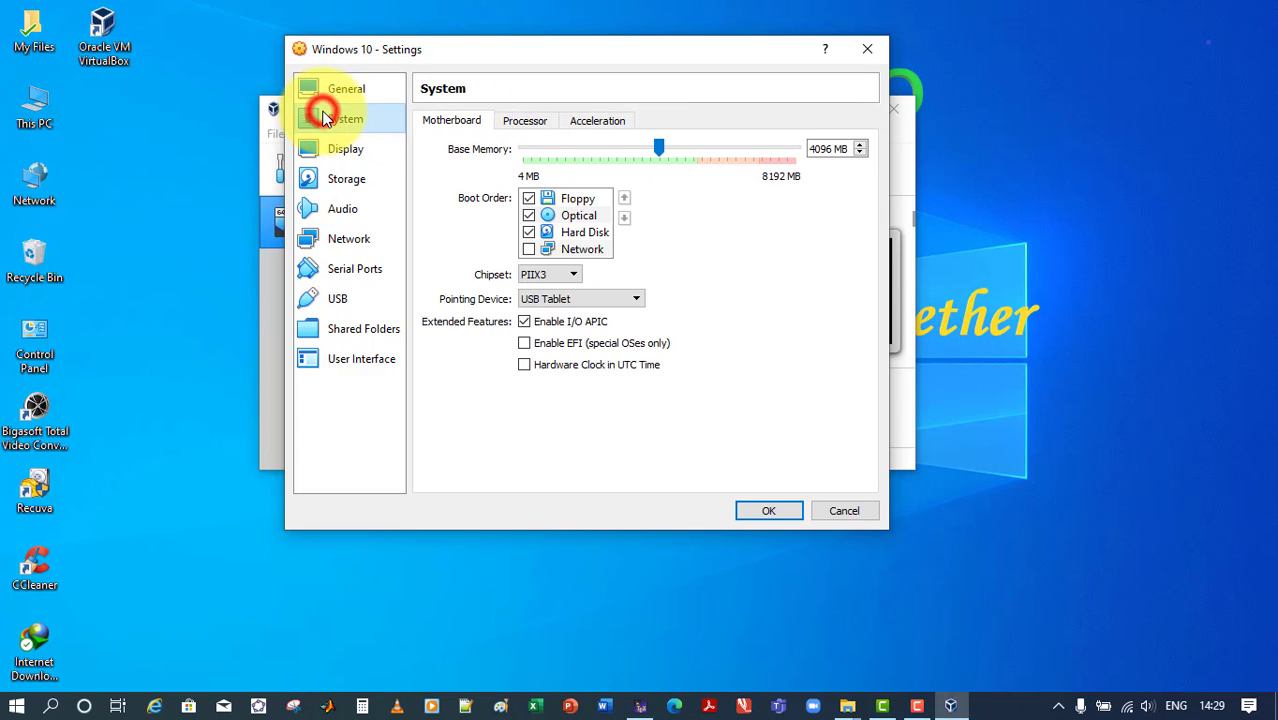
click(523, 121)
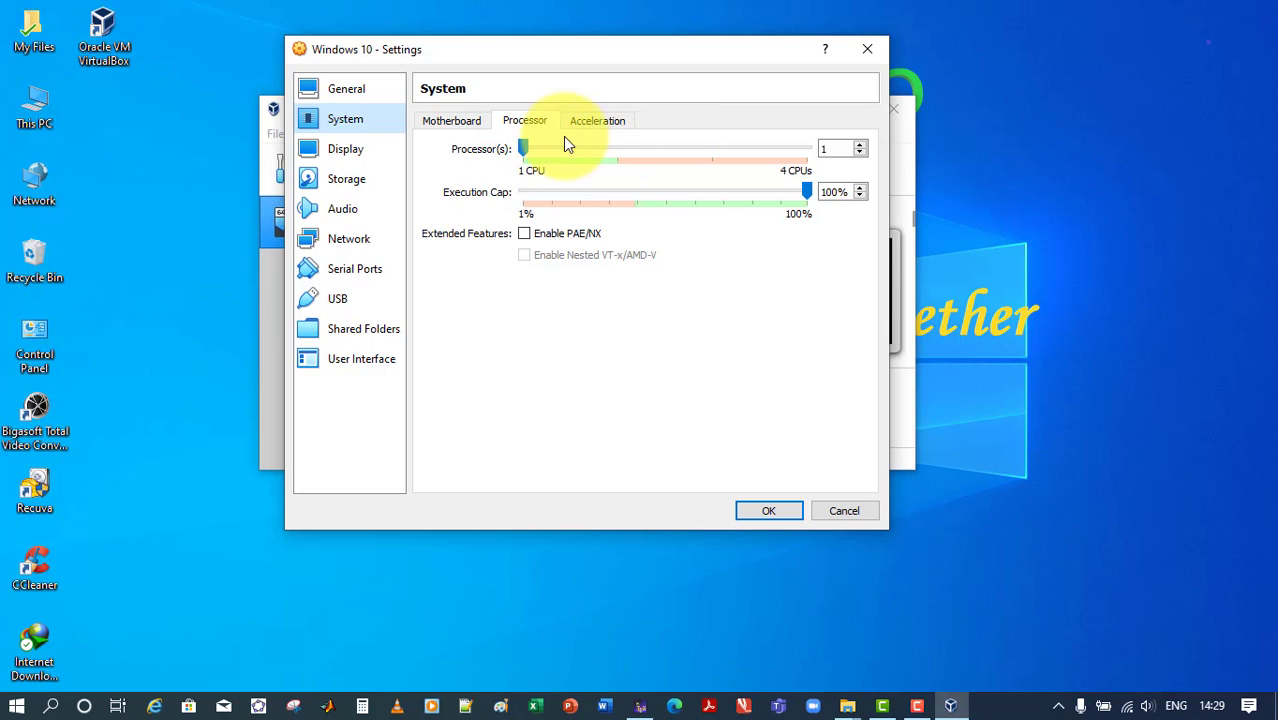
click(522, 148)
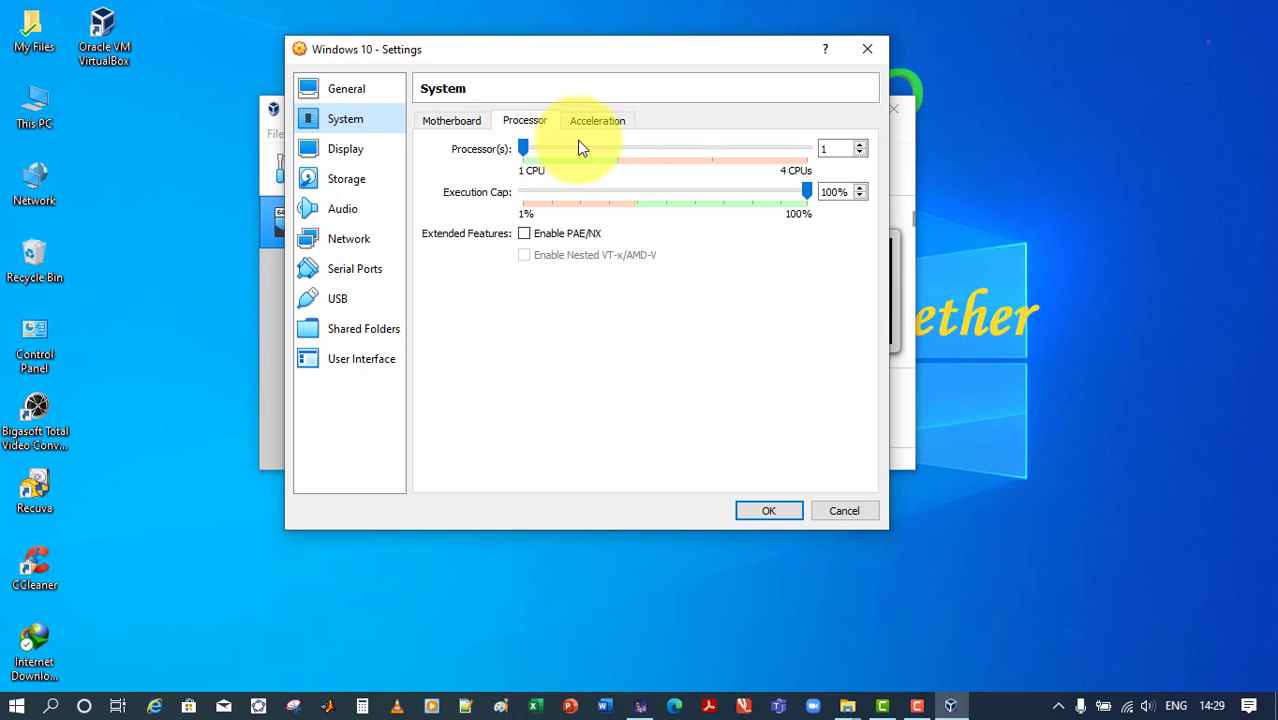
click(828, 148)
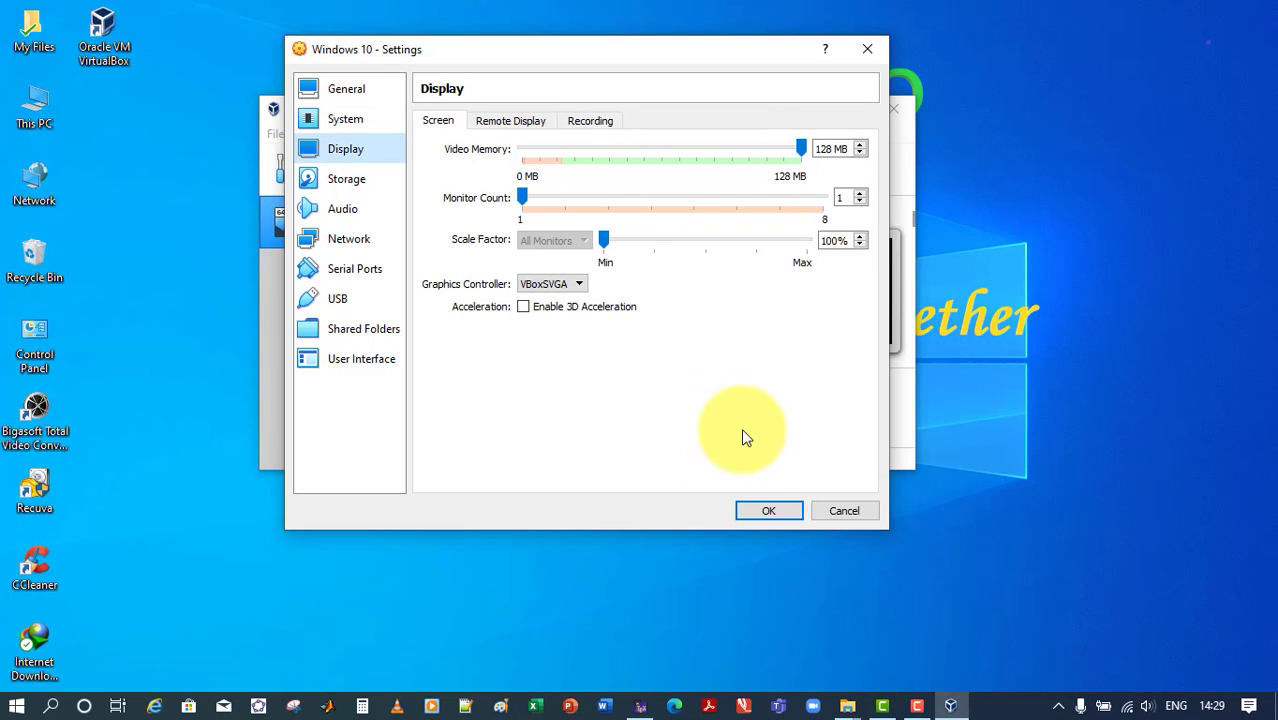
click(768, 508)
click(769, 512)
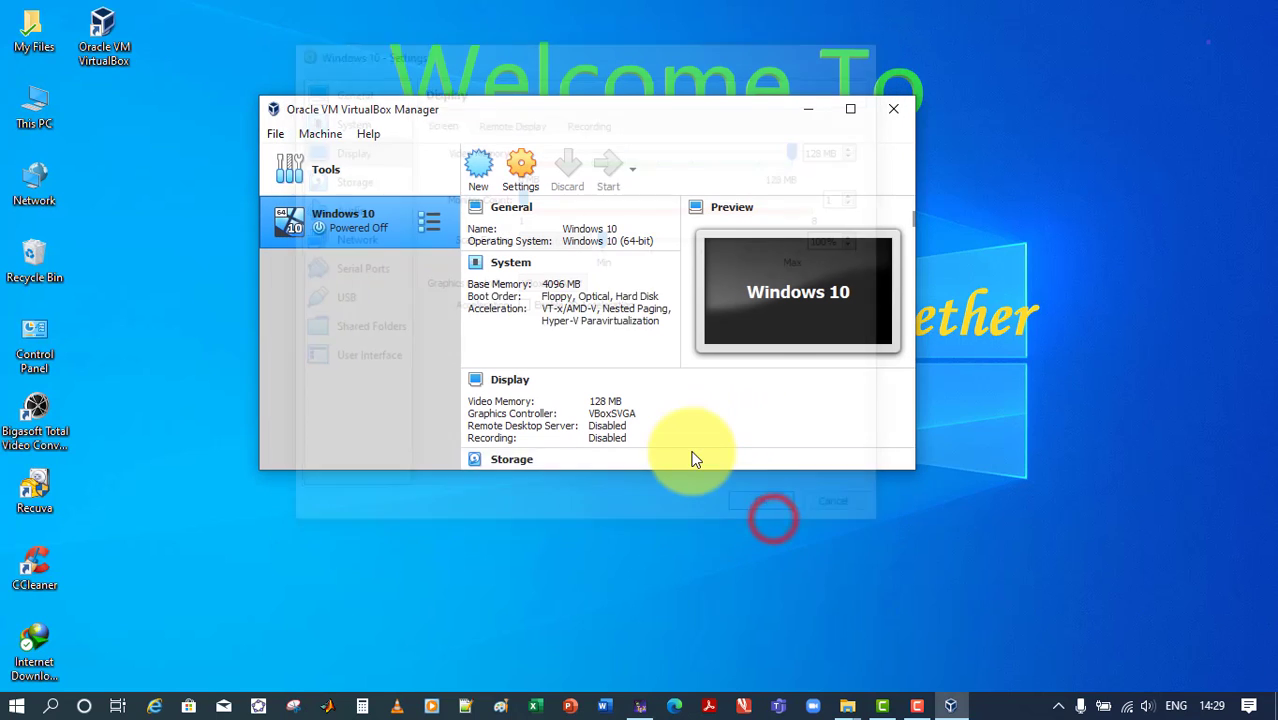
Start the Windows 10 machine using Win10_2004_EnglishInternational_x64.iso from the virtual box folder in Downloads as its start-up disk
click(609, 174)
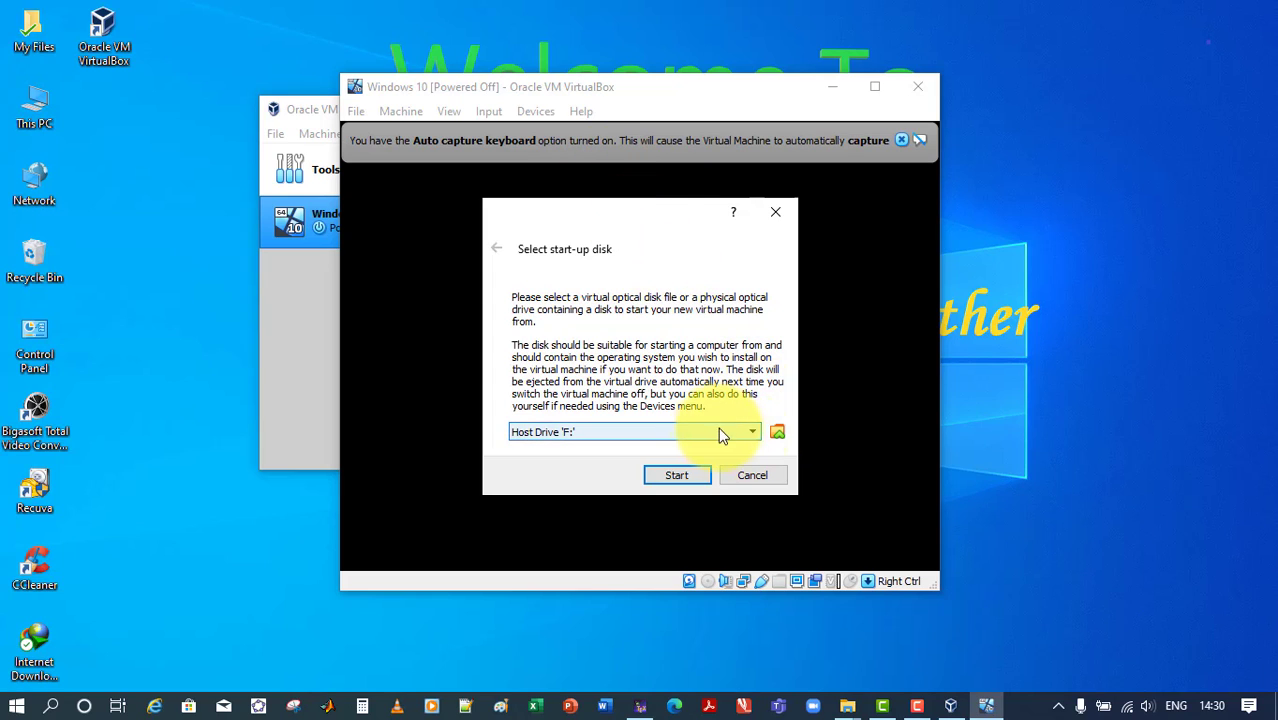
click(777, 432)
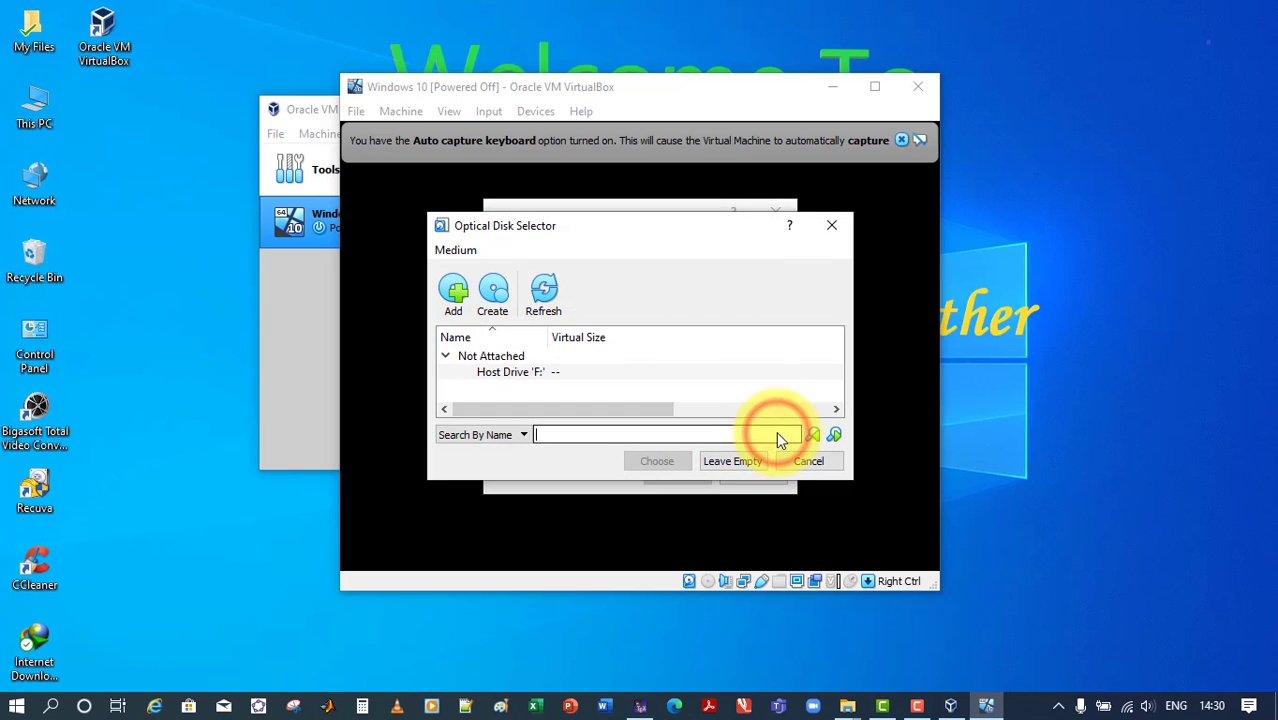
click(450, 297)
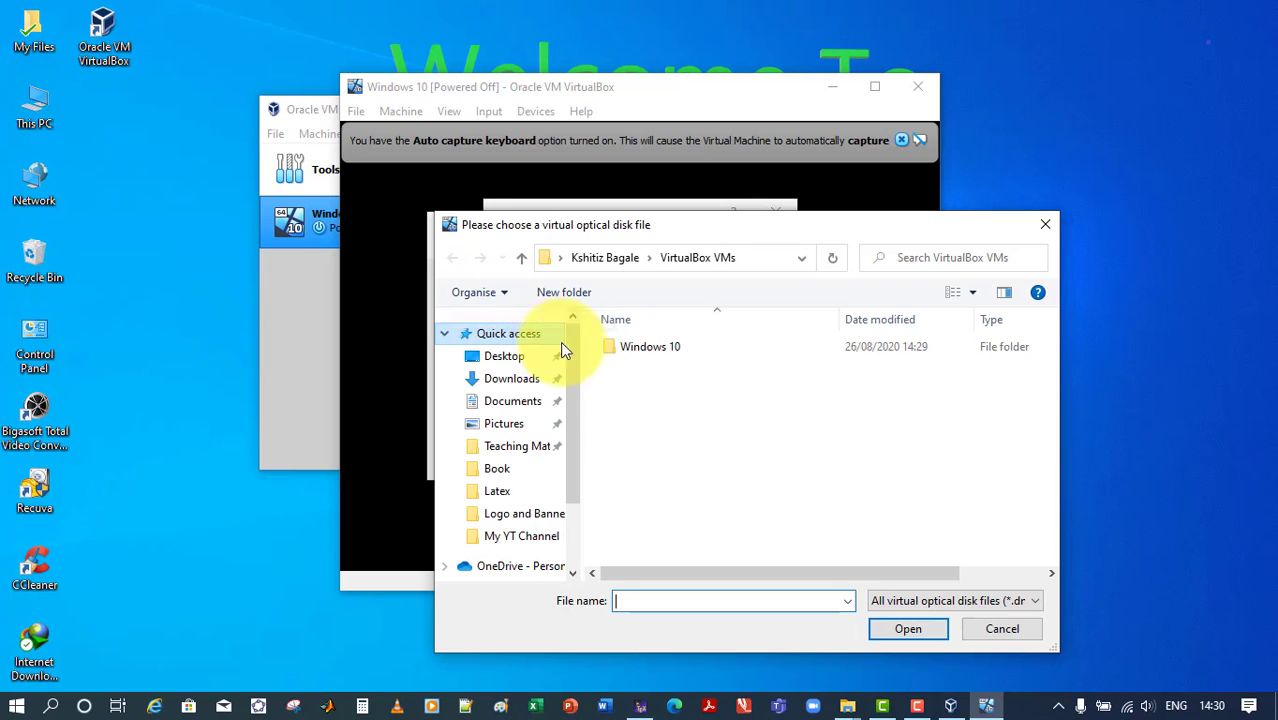
click(524, 384)
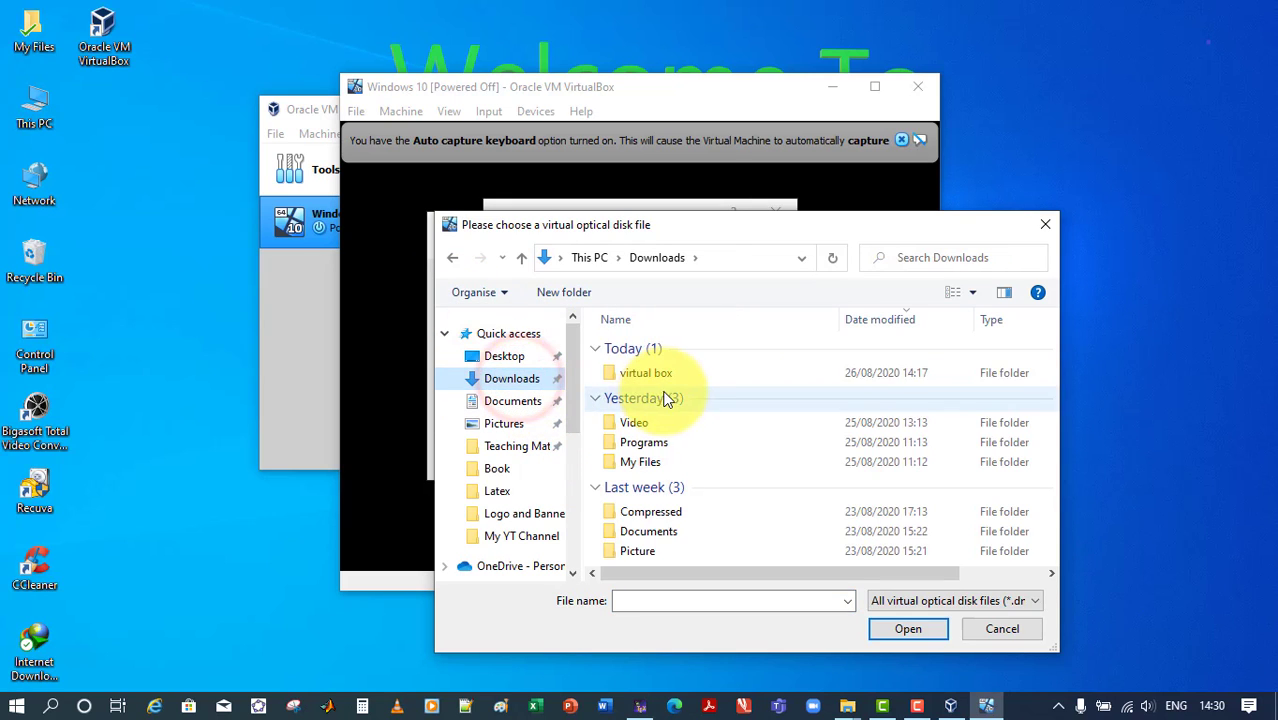
double_click(693, 379)
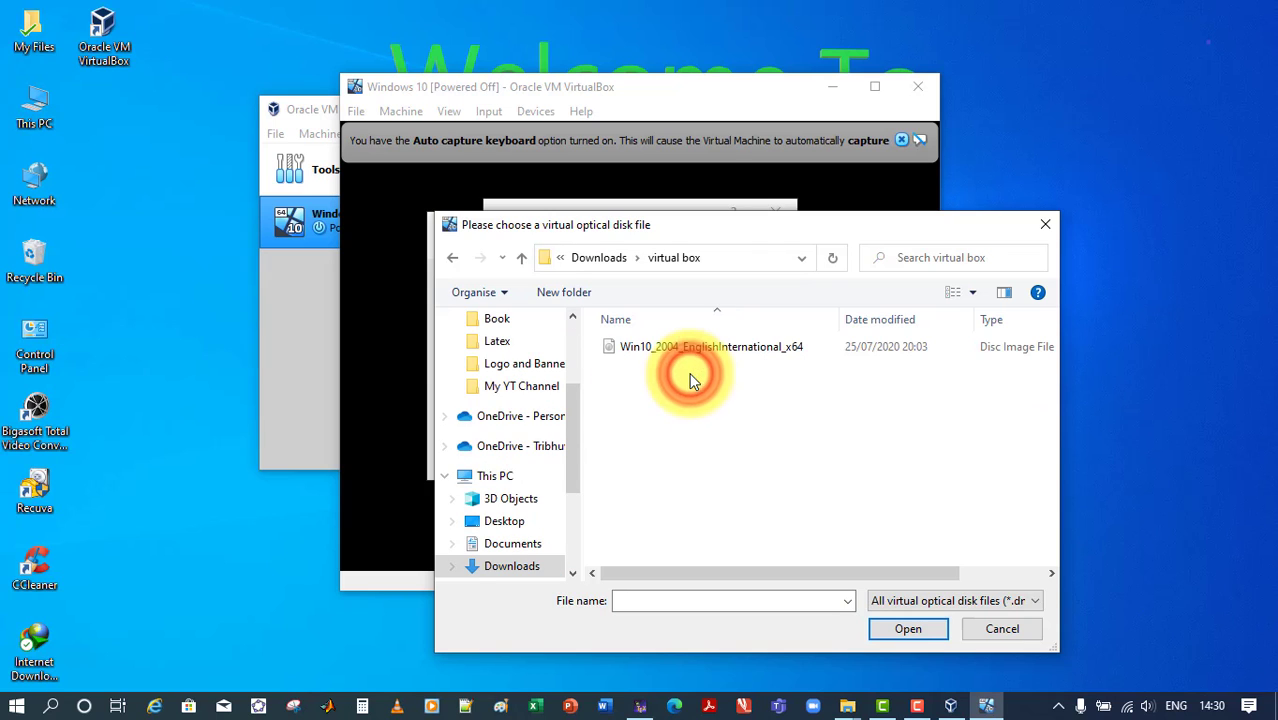
click(709, 349)
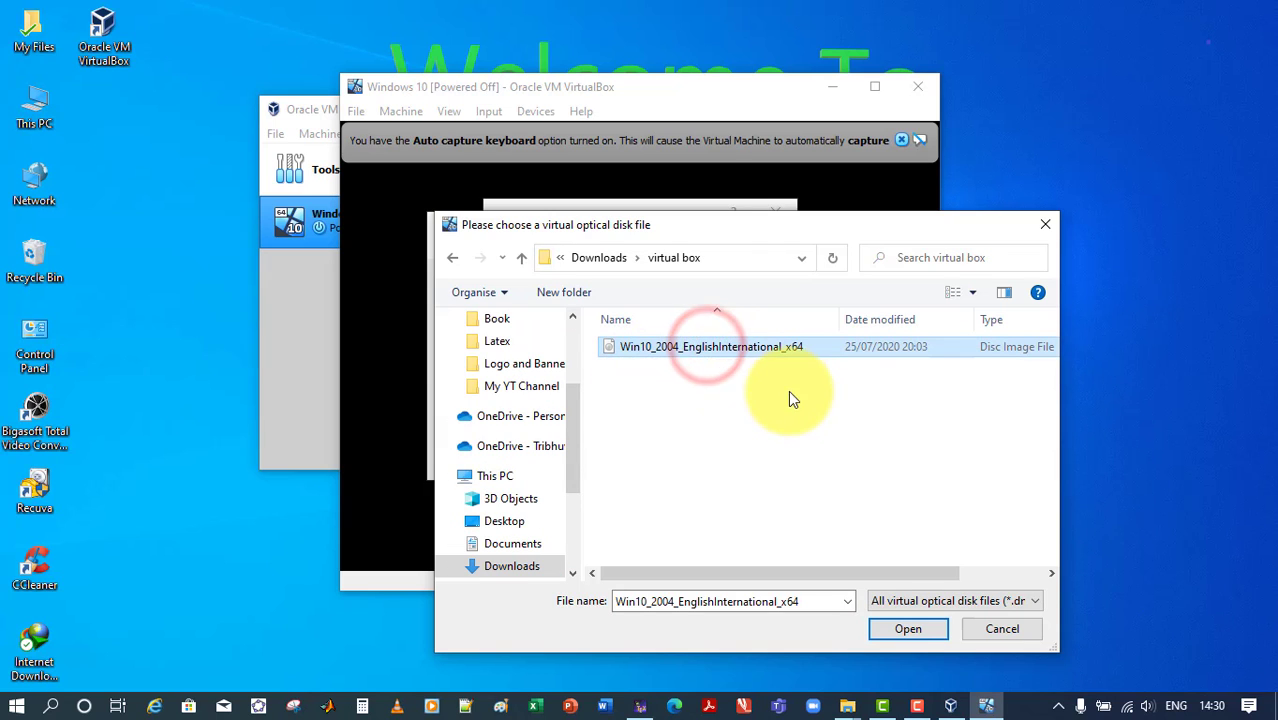
click(909, 631)
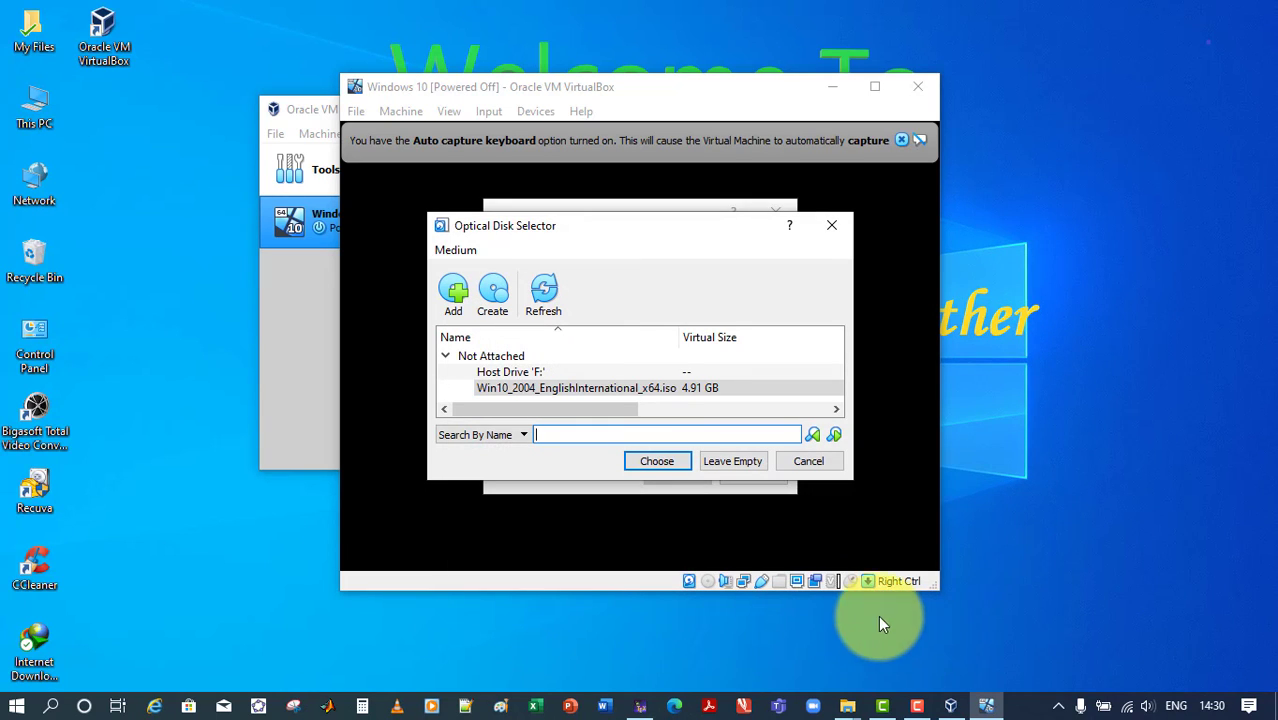
click(659, 459)
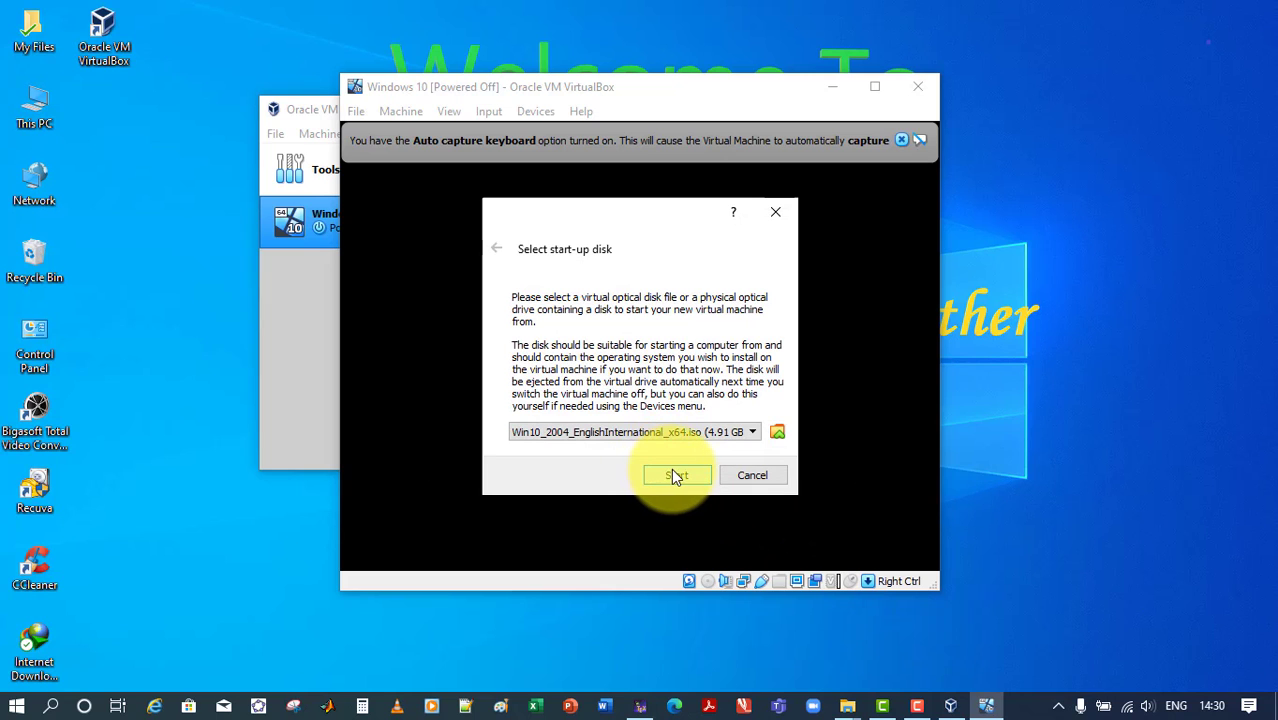
click(676, 475)
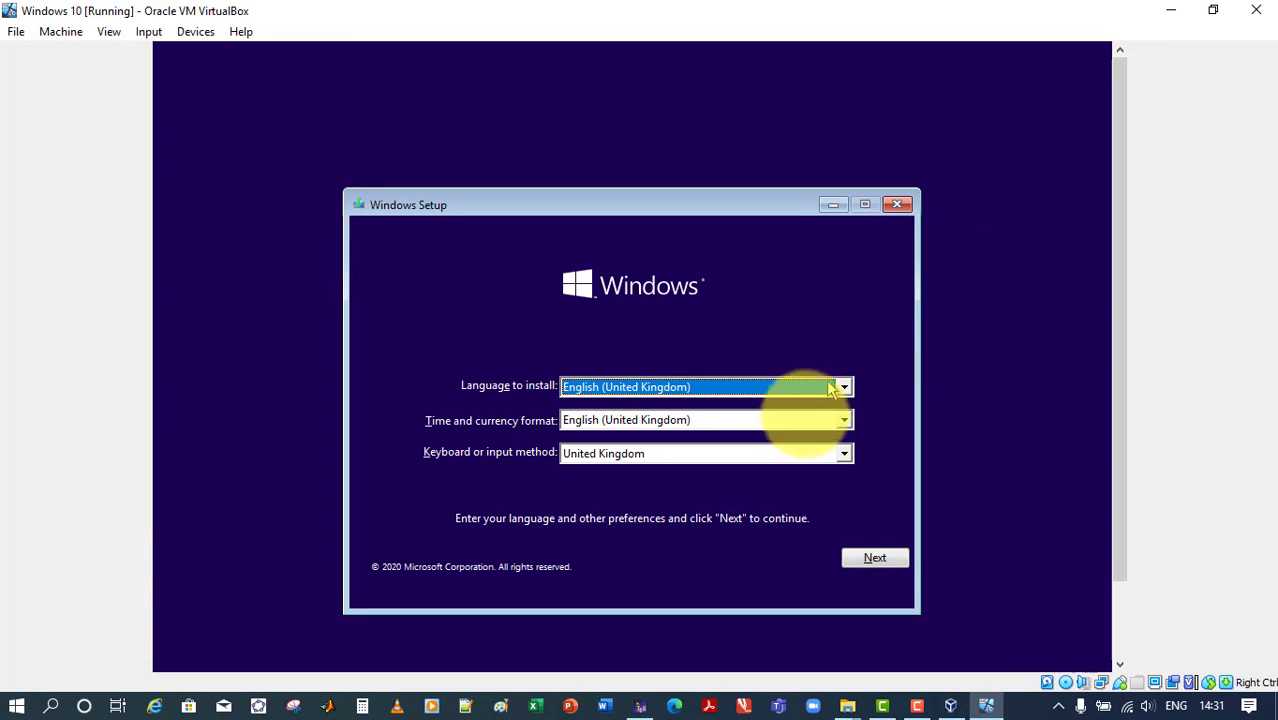
Begin the Windows installation with the English (United Kingdom) language and United Kingdom keyboard settings, proceeding without a product key
click(877, 563)
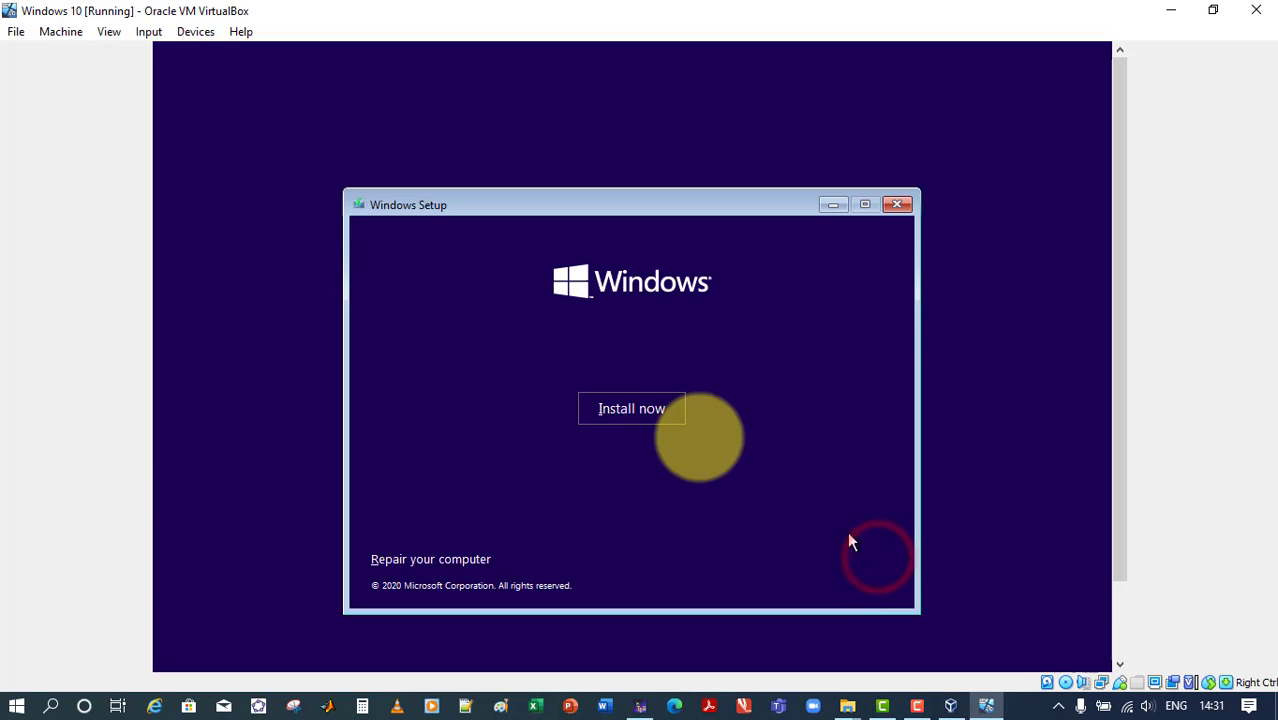
click(609, 410)
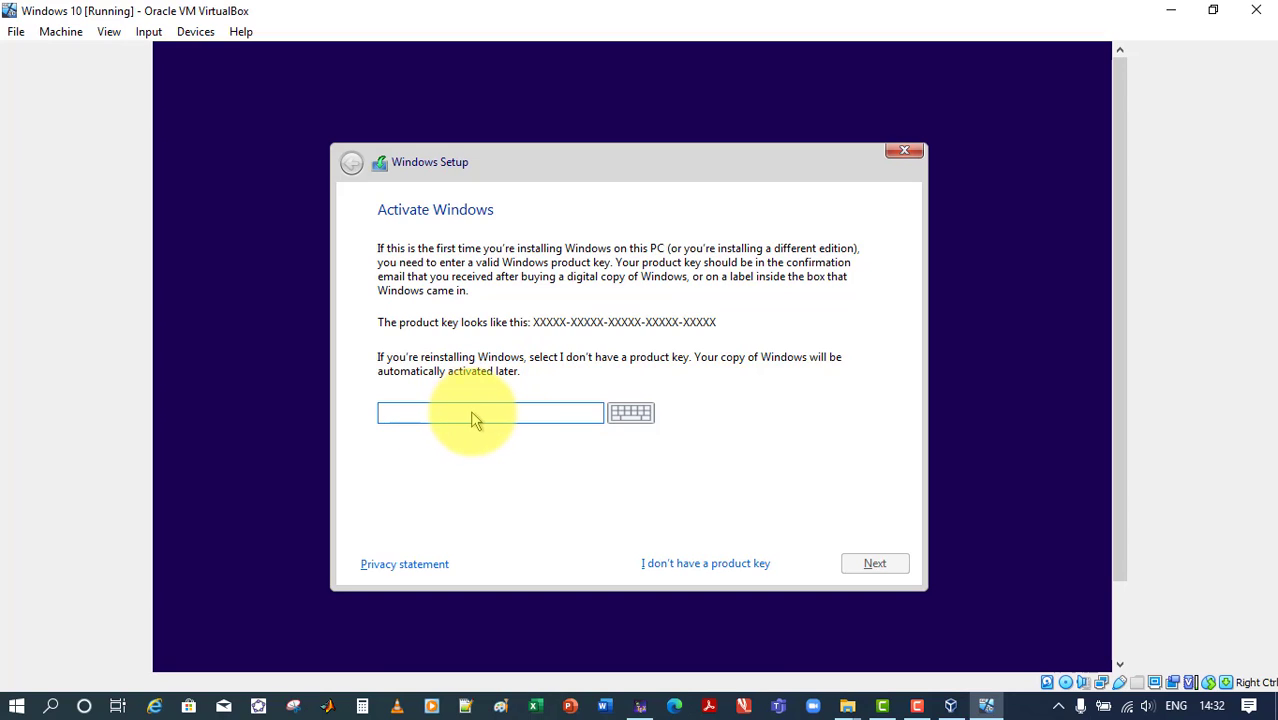
click(704, 565)
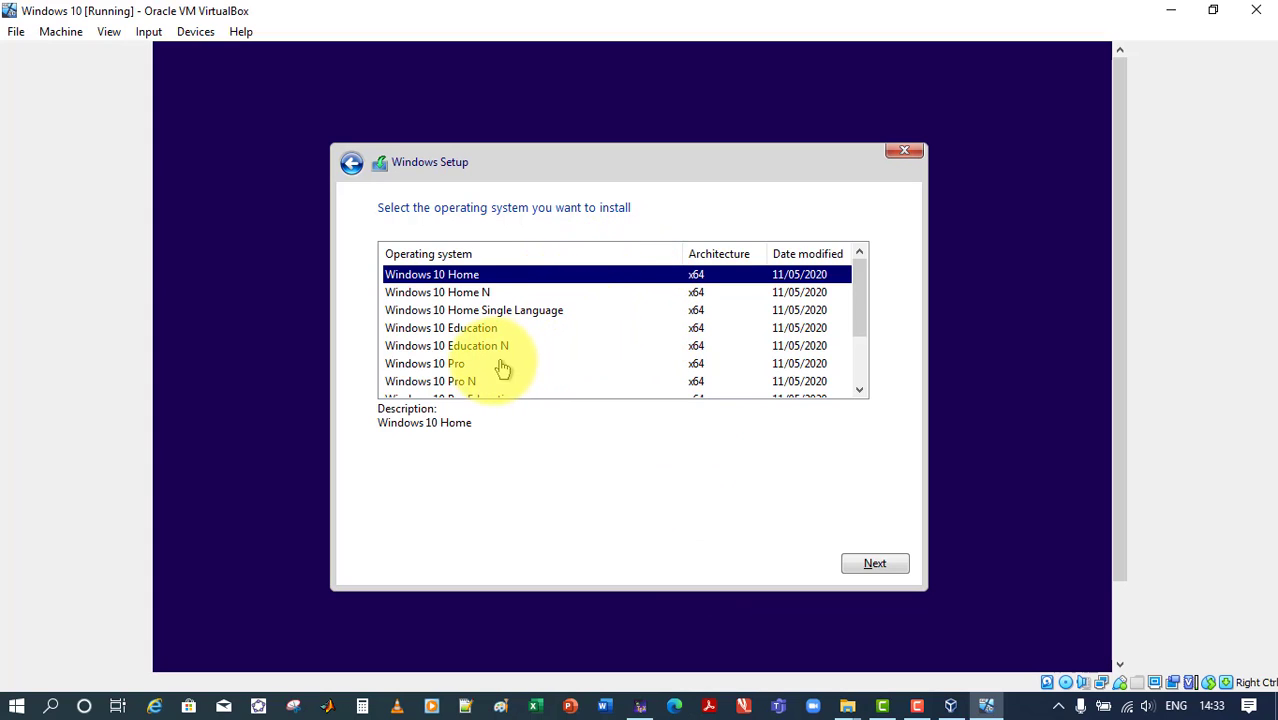
Choose Windows 10 Pro as the operating system to install and accept the licence terms
click(455, 366)
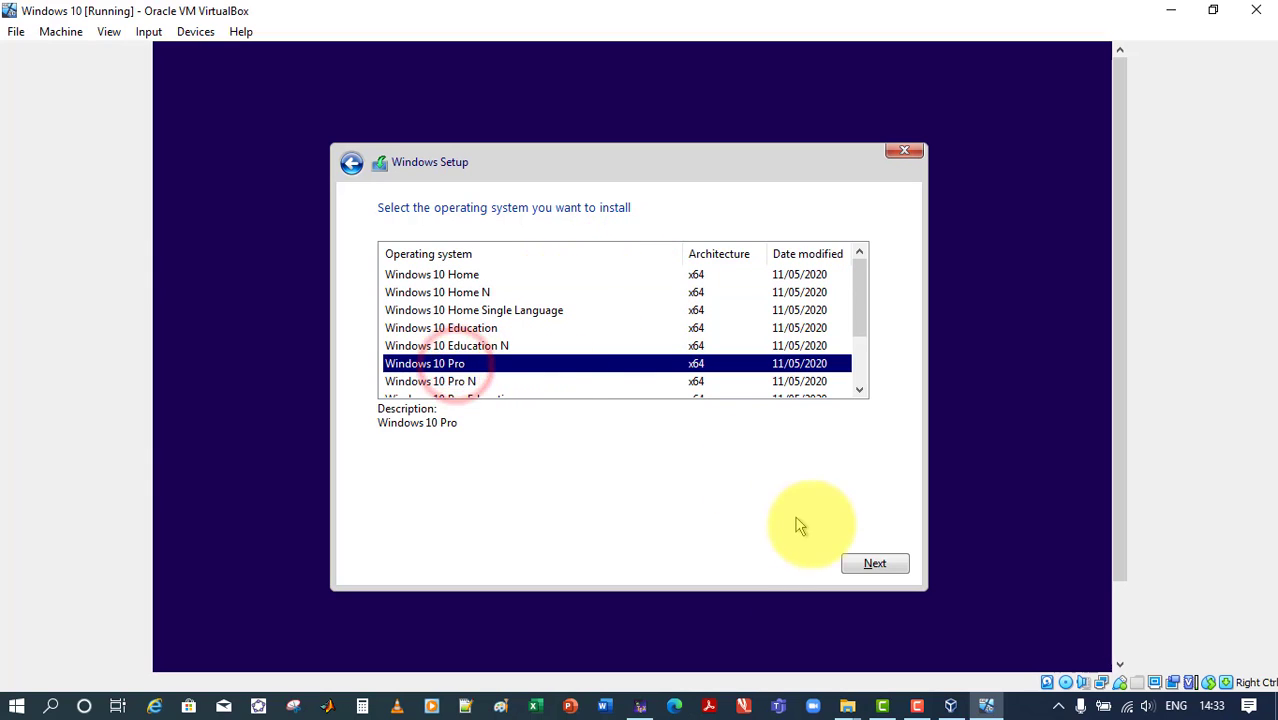
click(876, 567)
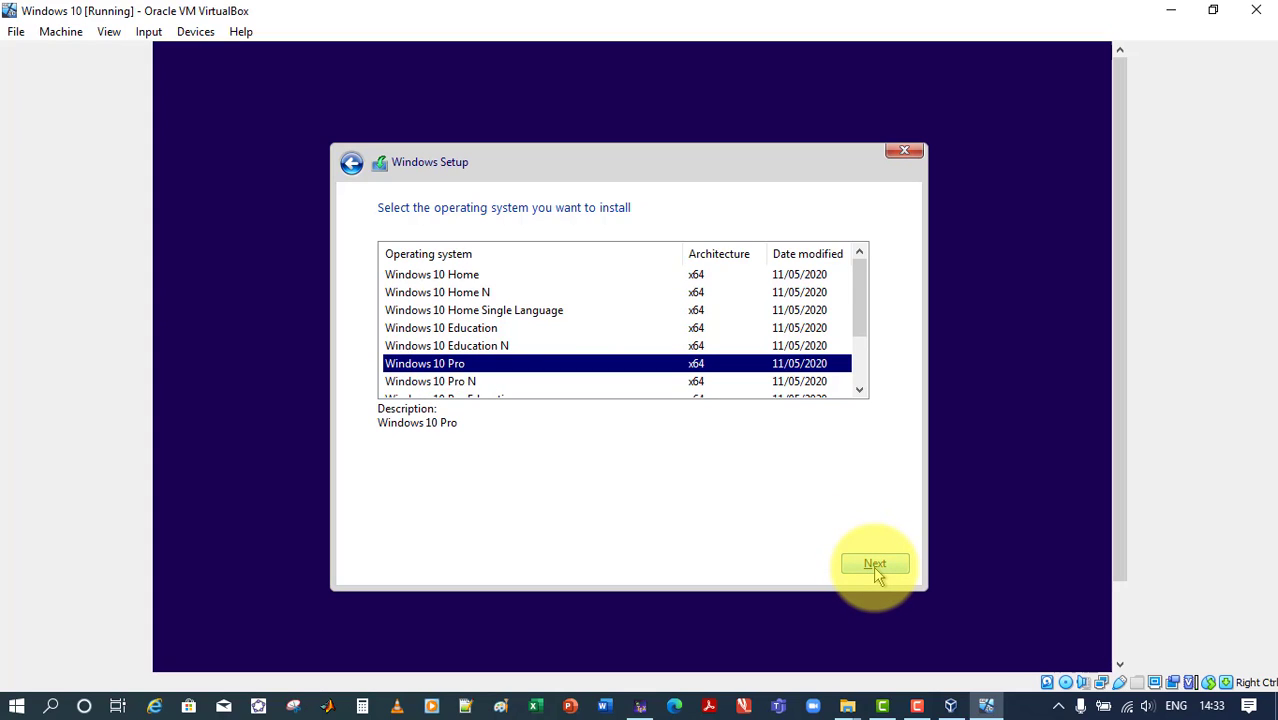
click(877, 567)
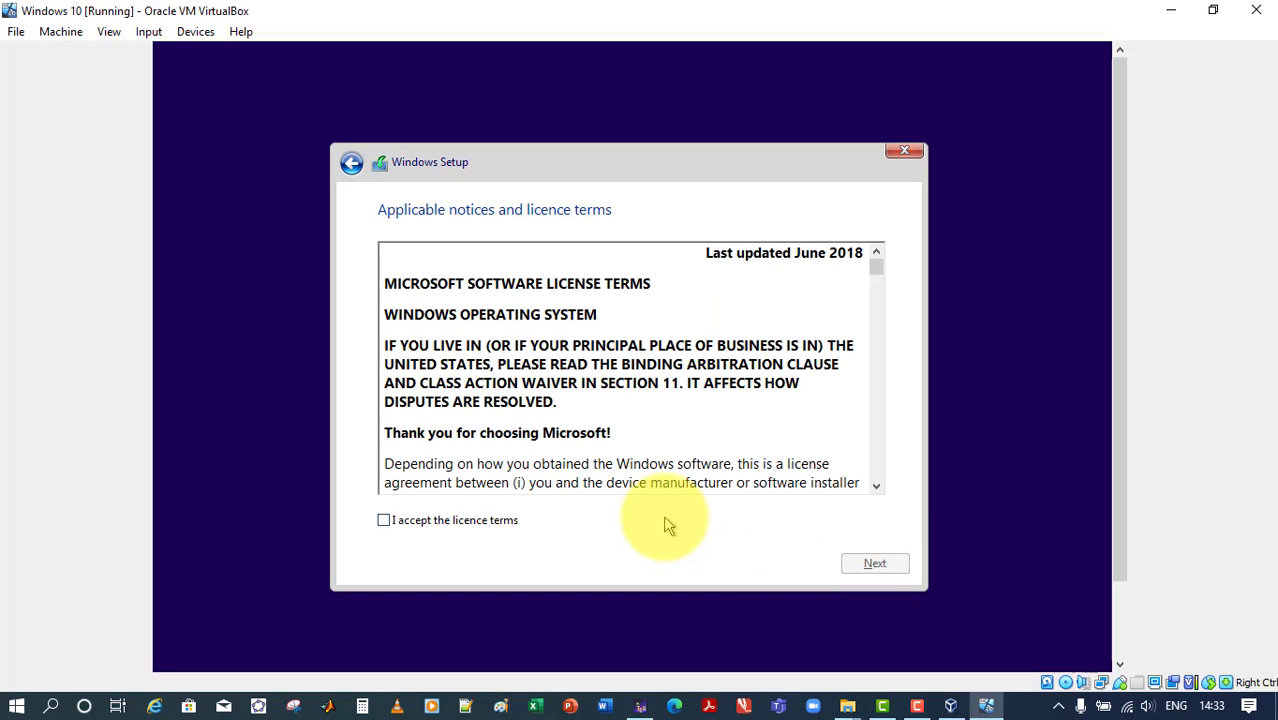
click(384, 521)
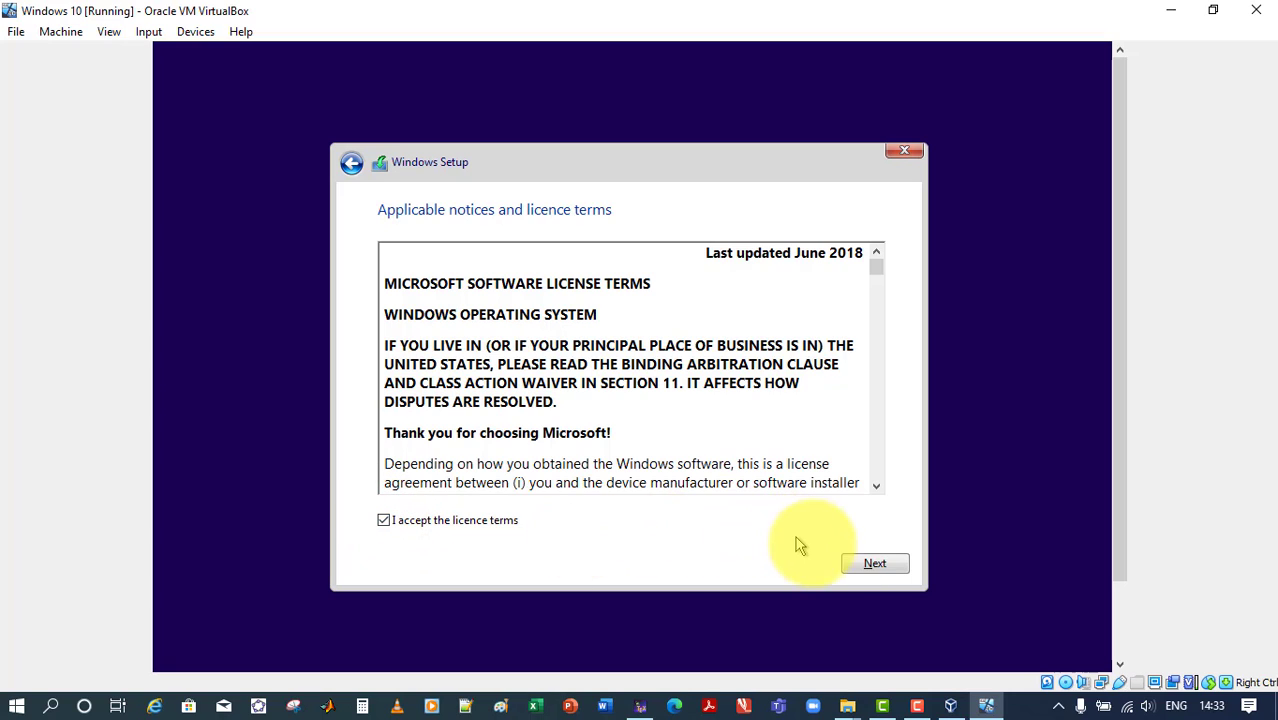
click(868, 566)
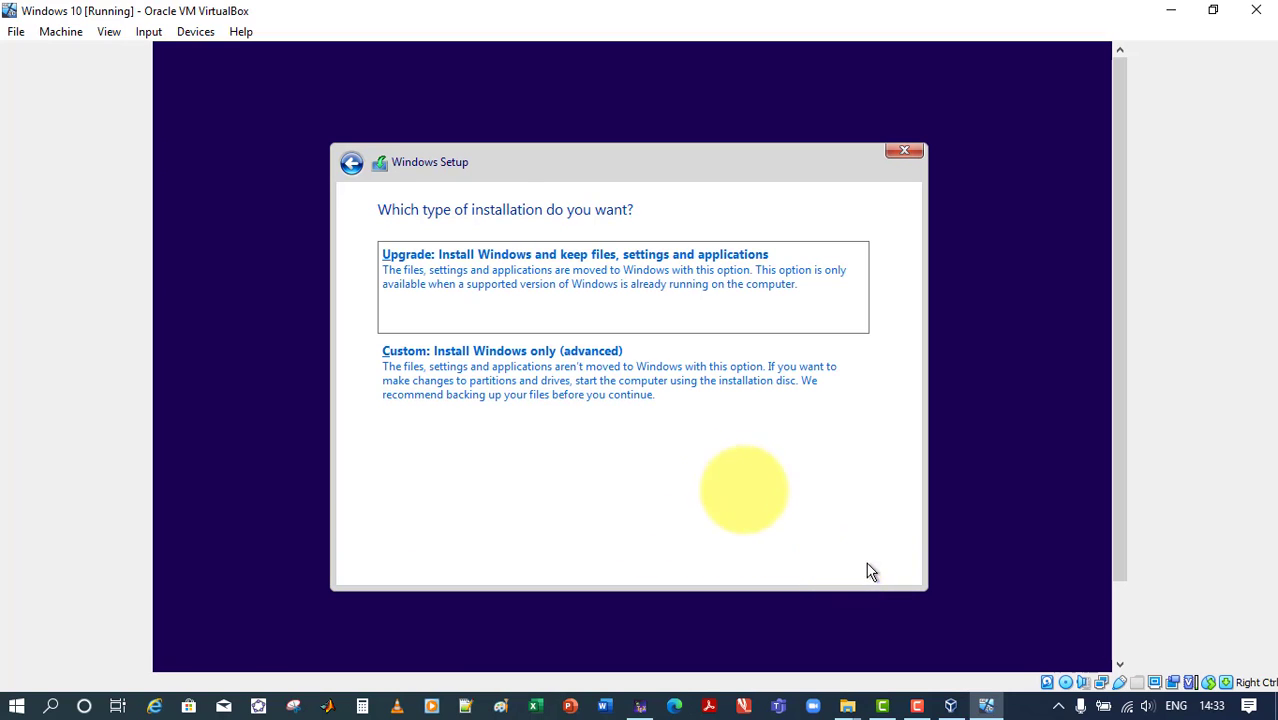
Choose the custom installation, create a 51200 MB partition from Drive 0's unallocated space, and install Windows on the primary partition
click(484, 378)
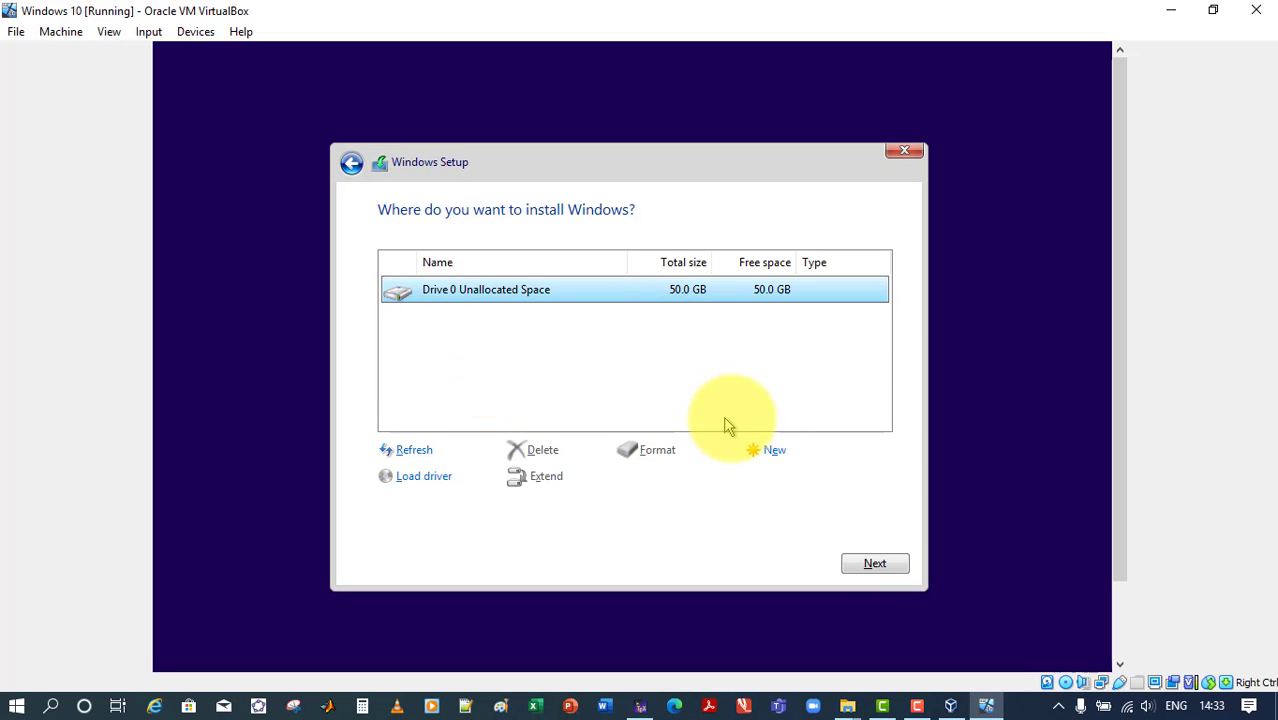
click(774, 453)
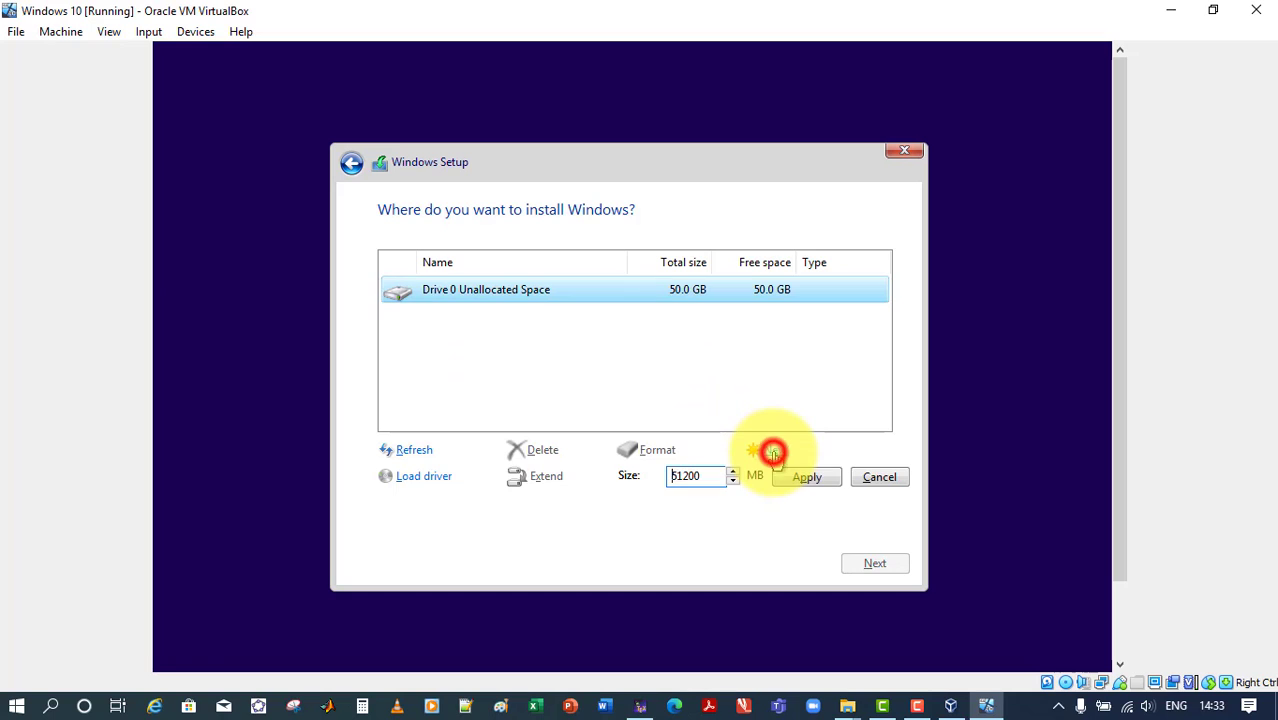
click(808, 478)
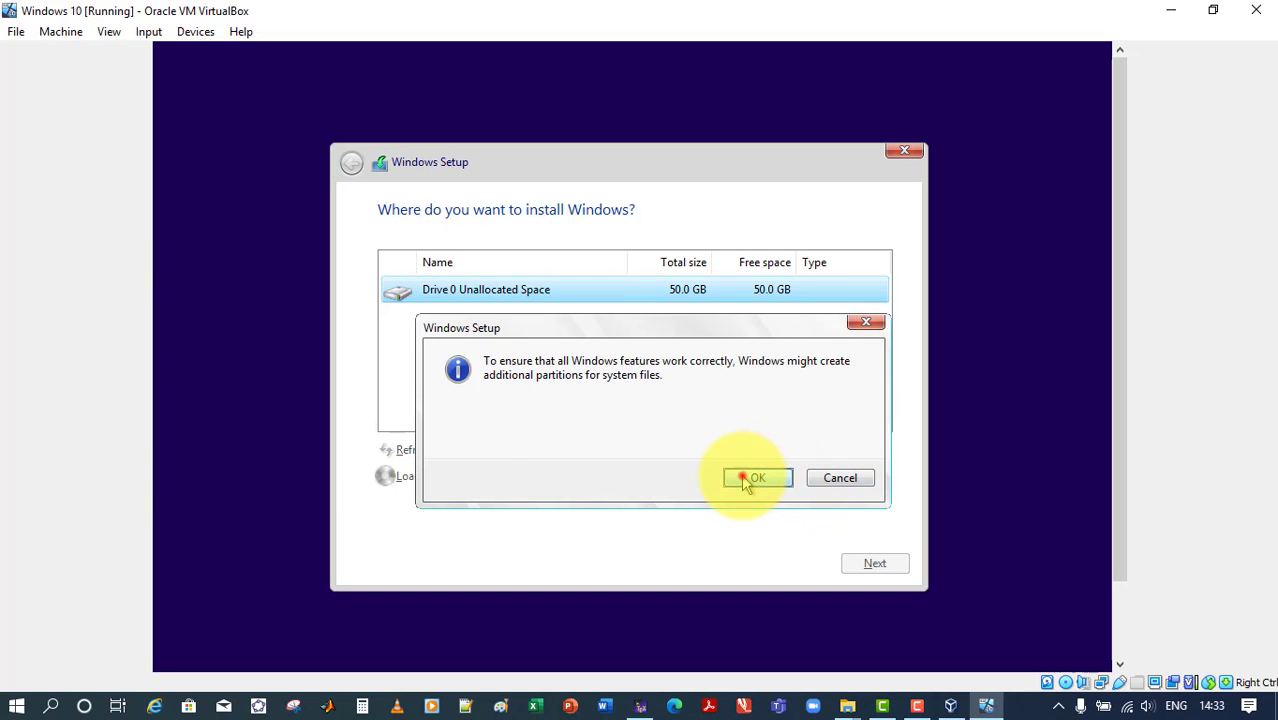
click(749, 479)
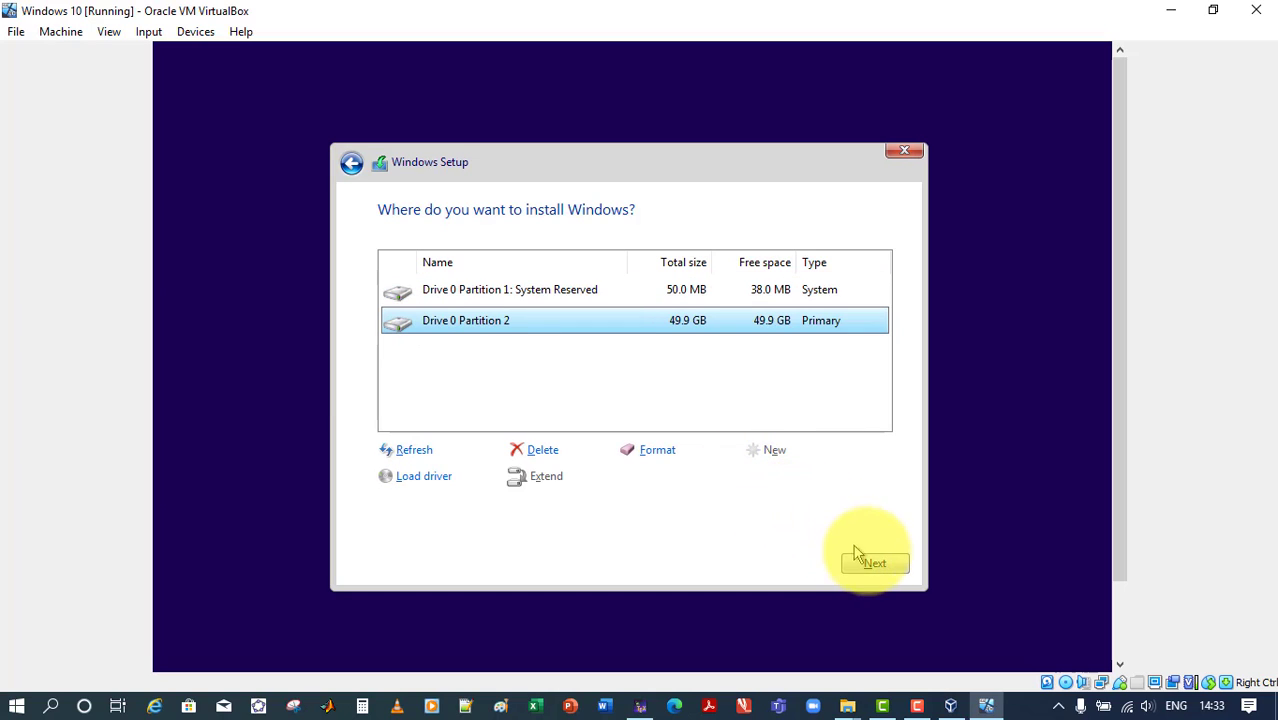
click(880, 566)
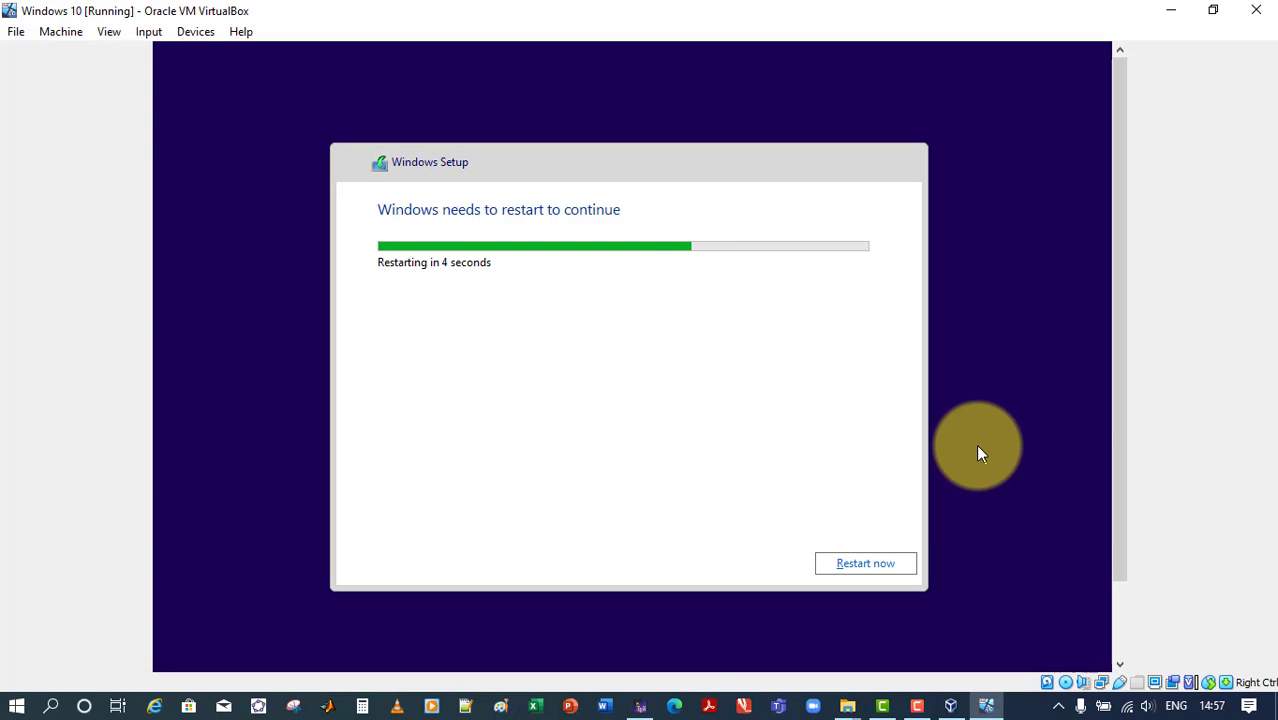
Restart the virtual machine to continue setup and remove the installation disk from its virtual optical drive
click(880, 563)
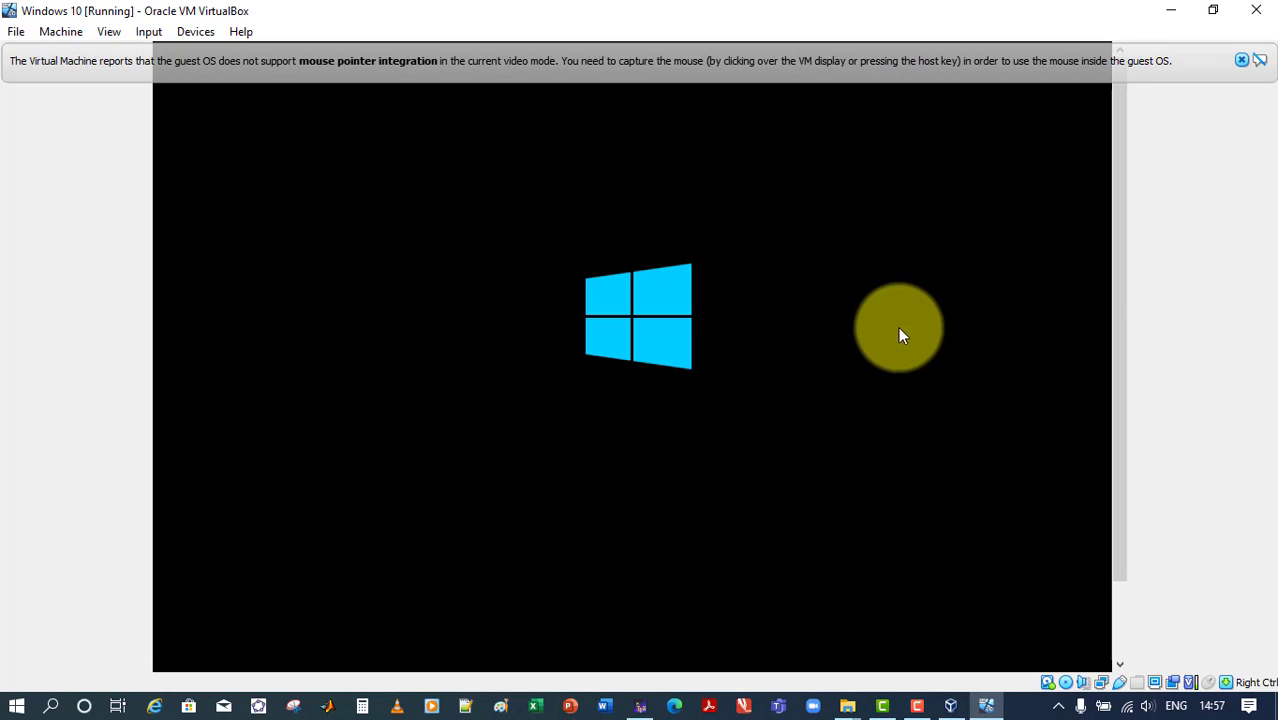
click(199, 33)
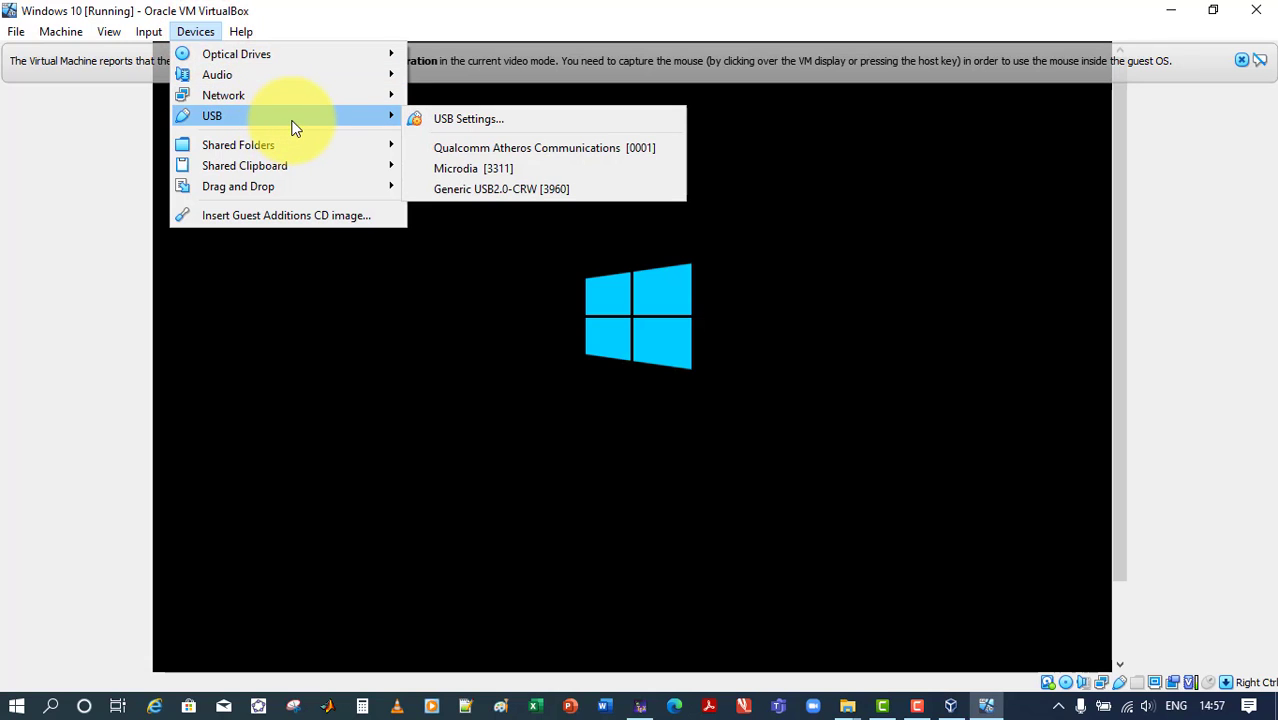
mouse_move(340, 59)
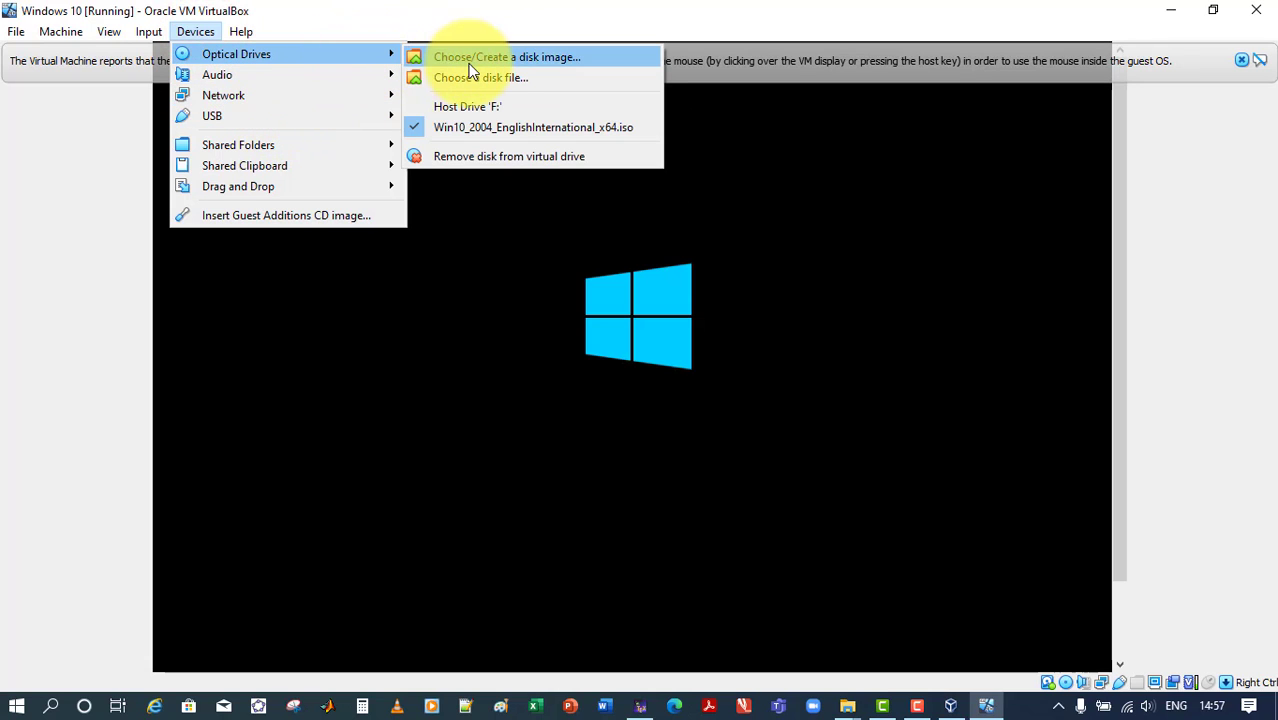
click(538, 158)
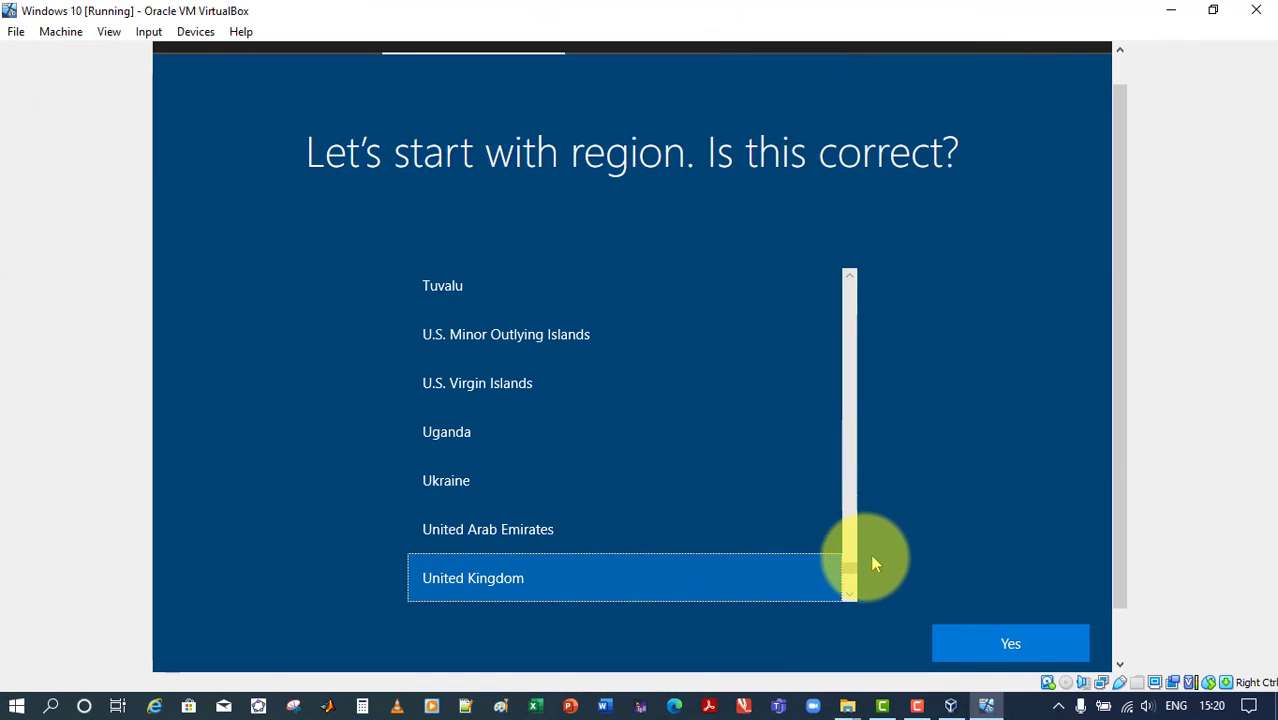
Set the region and keyboard layout to United Kingdom and skip adding a second keyboard layout
click(552, 582)
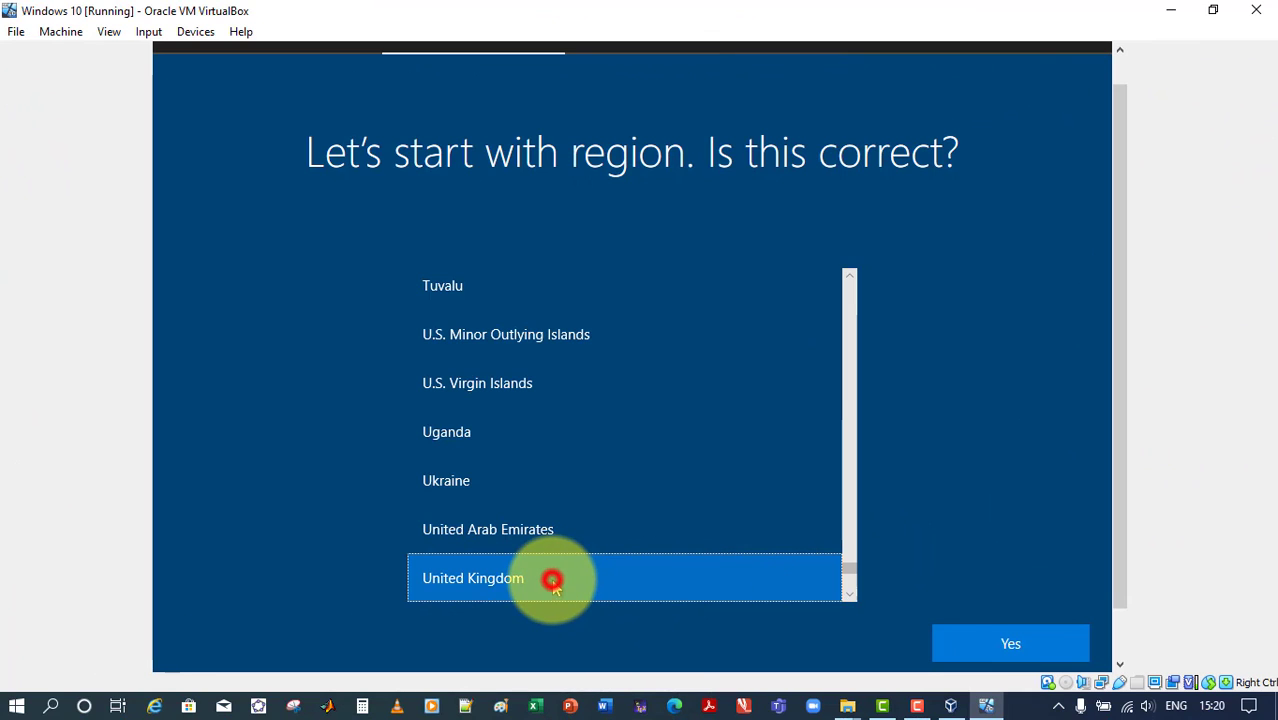
click(1030, 658)
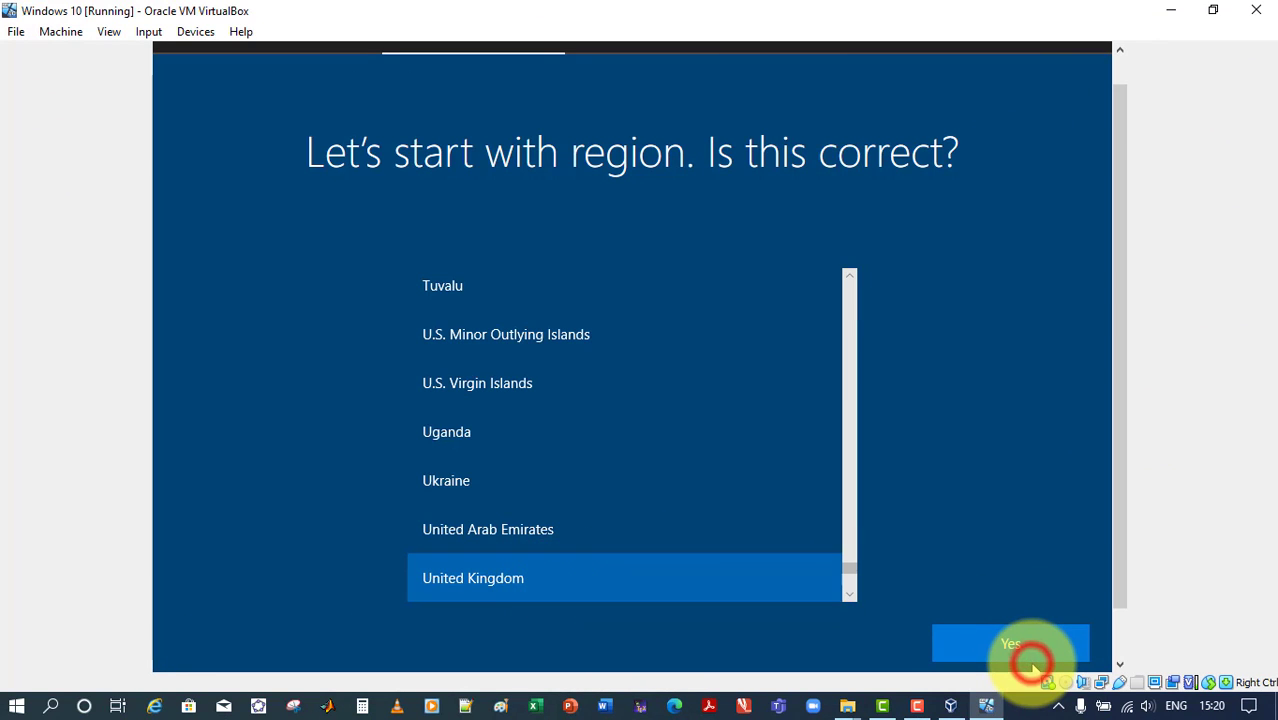
click(1037, 644)
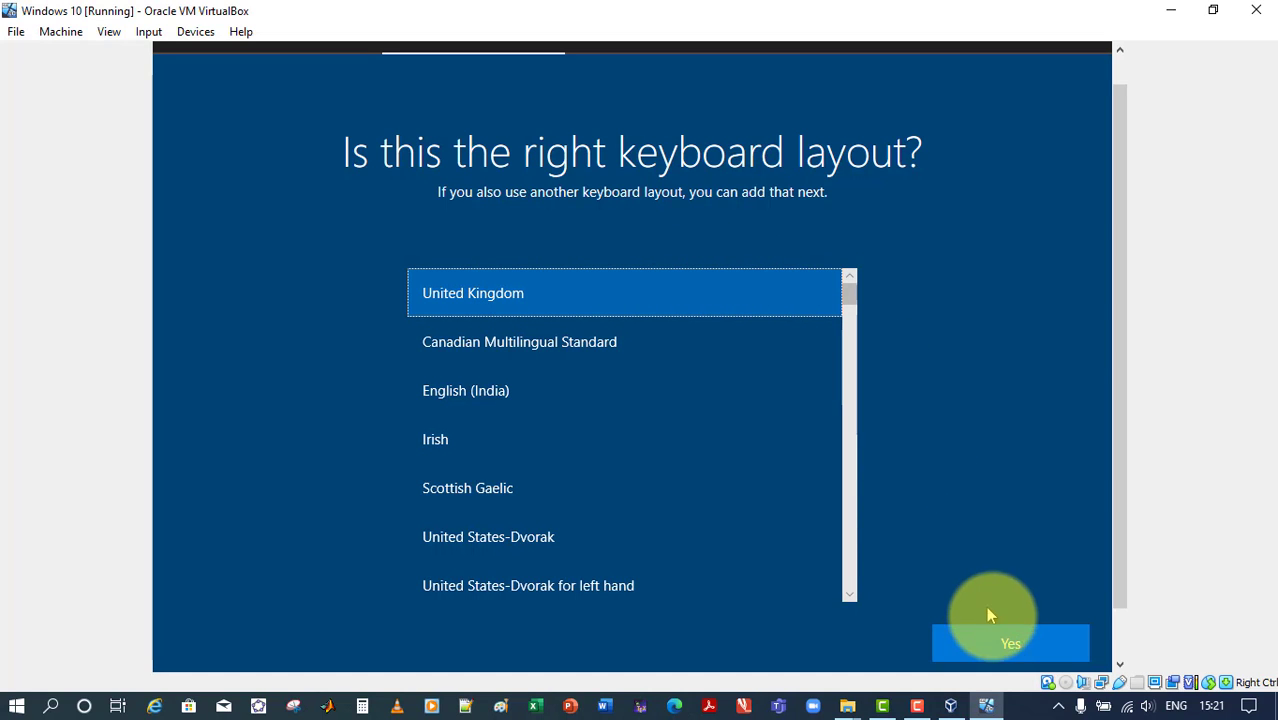
click(1006, 644)
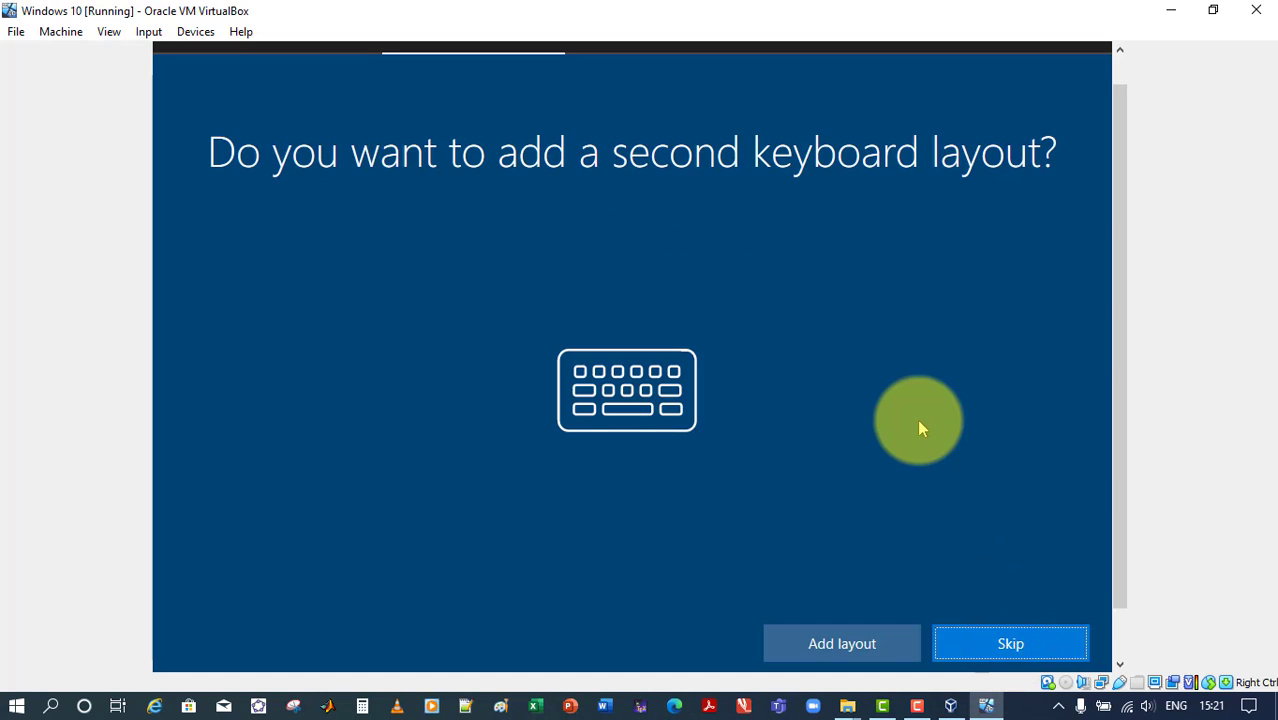
click(1013, 647)
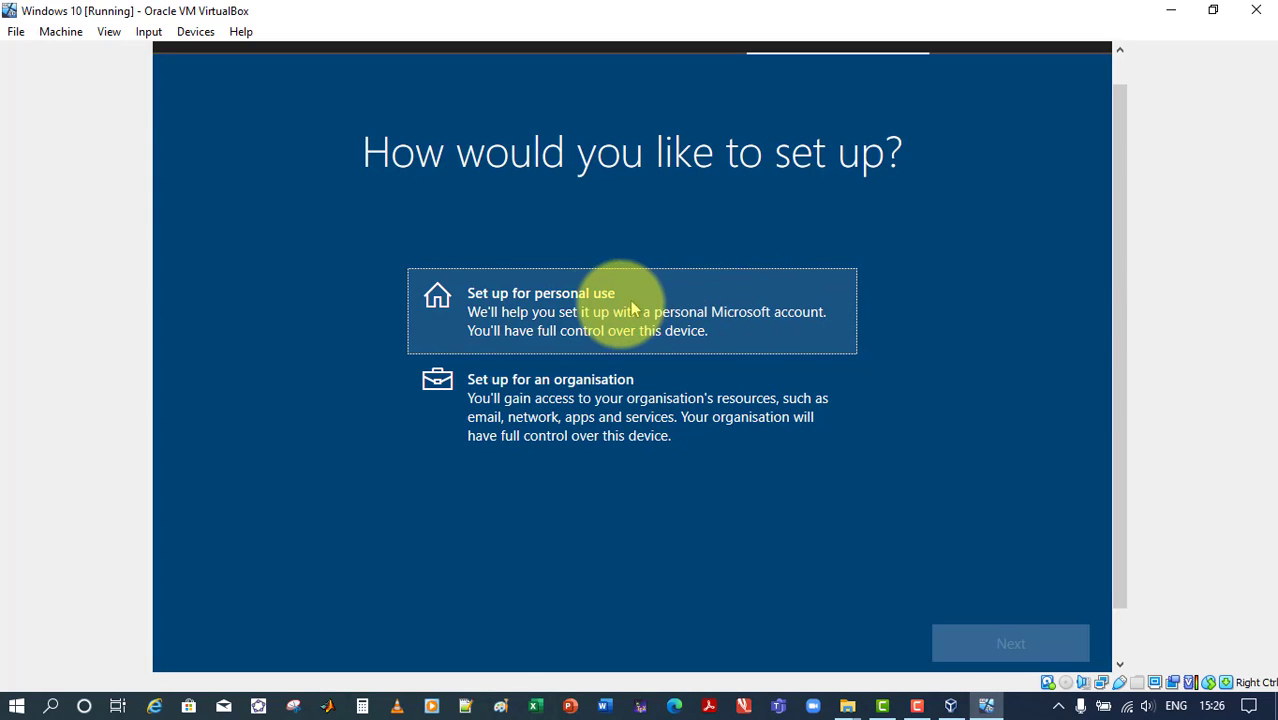
Set up Windows for personal use and choose an offline account instead of a Microsoft account
click(586, 316)
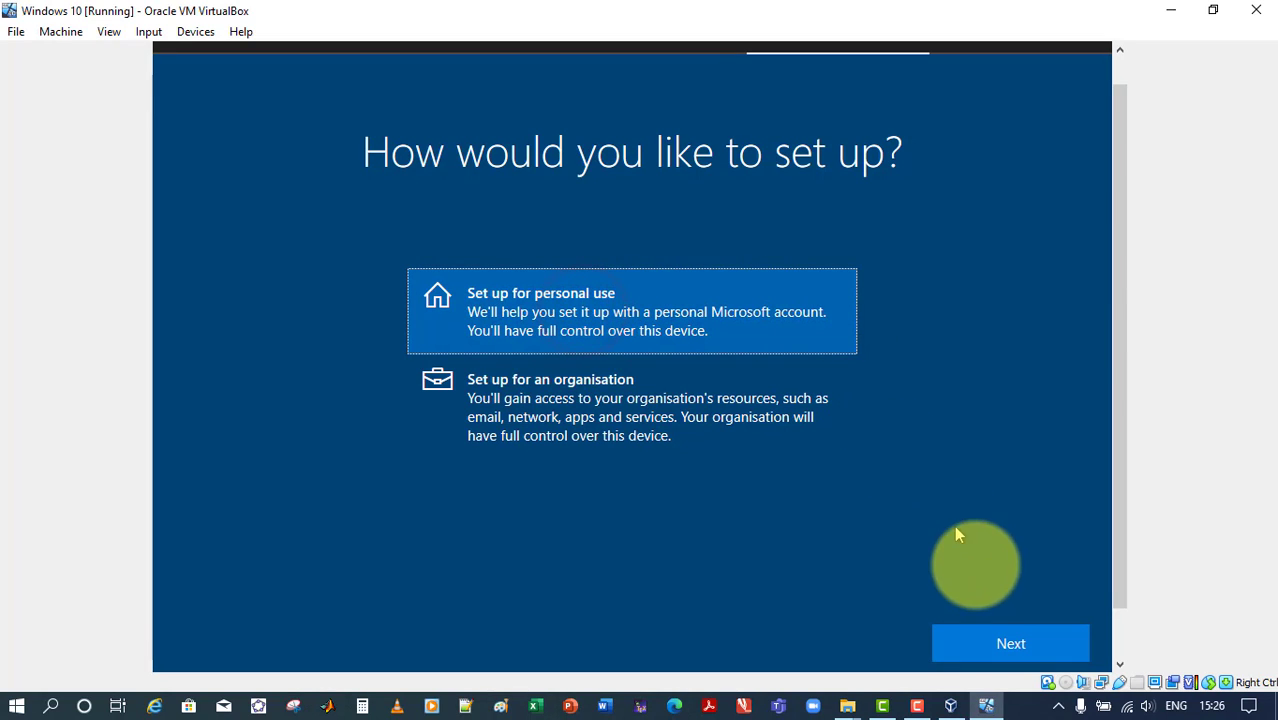
click(1010, 642)
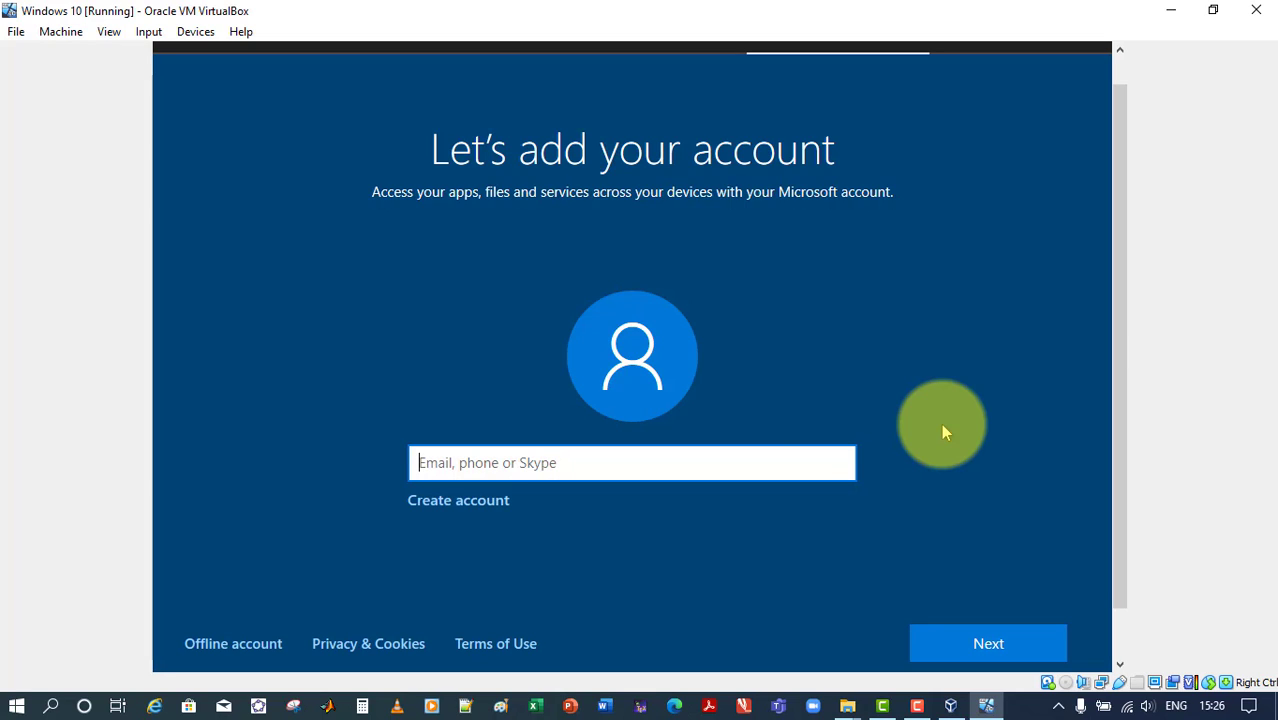
click(240, 650)
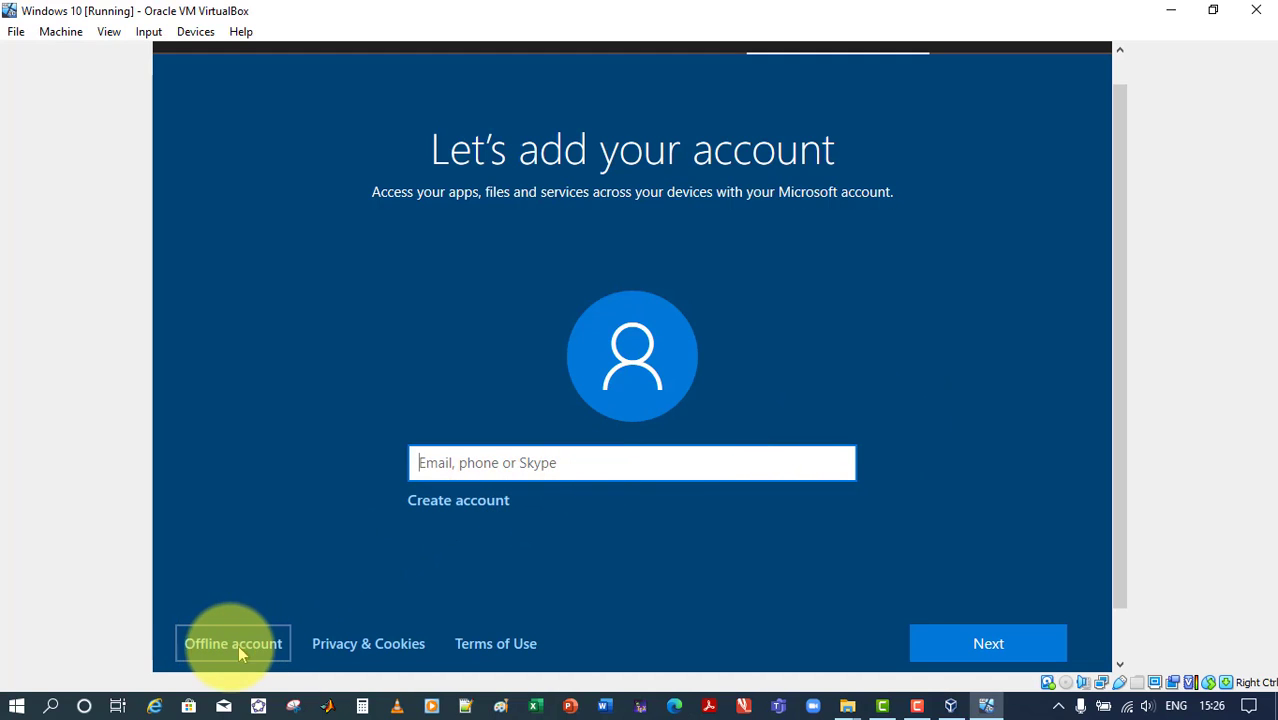
click(221, 648)
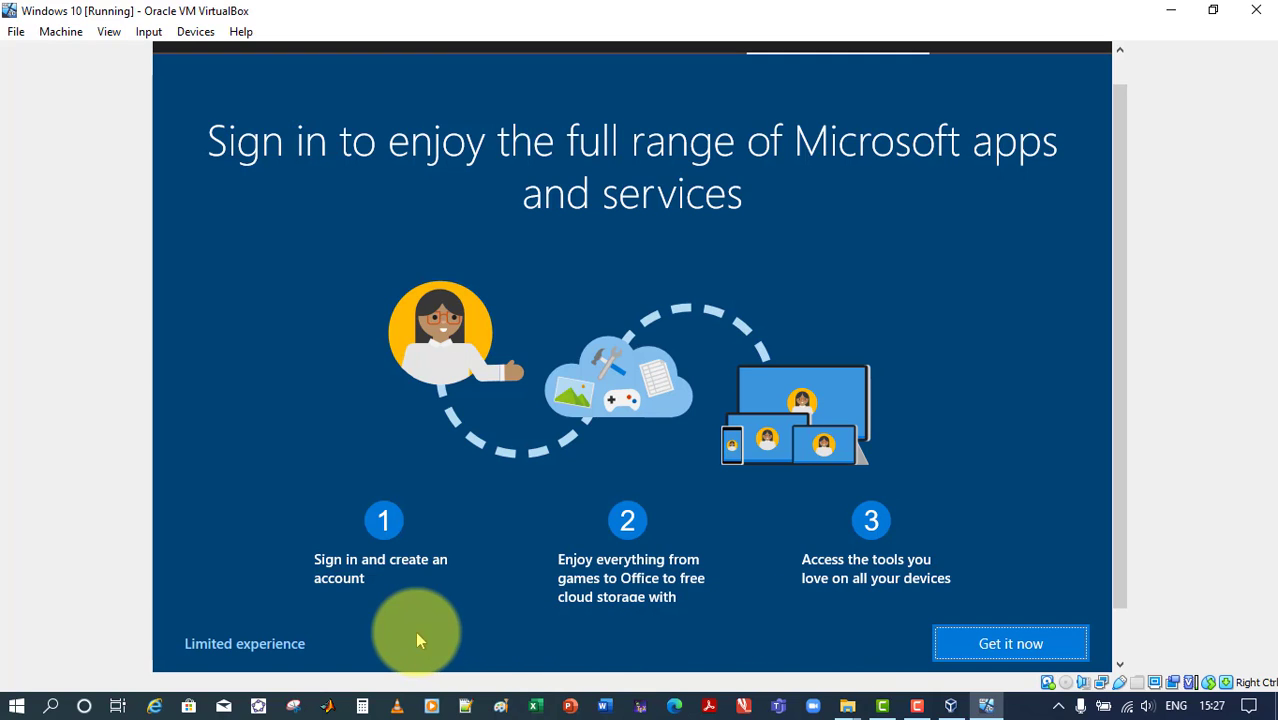
Keep the limited experience, name the offline account MTech, and leave its password blank
click(259, 645)
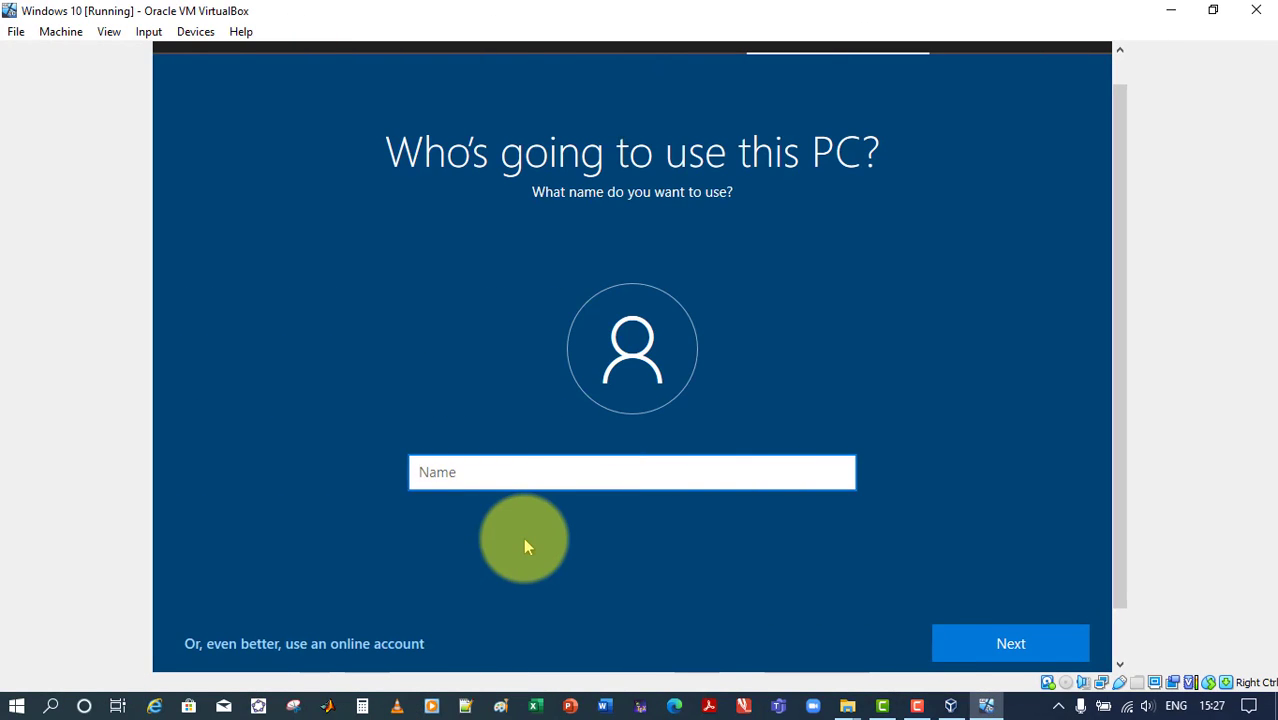
text(Mi)
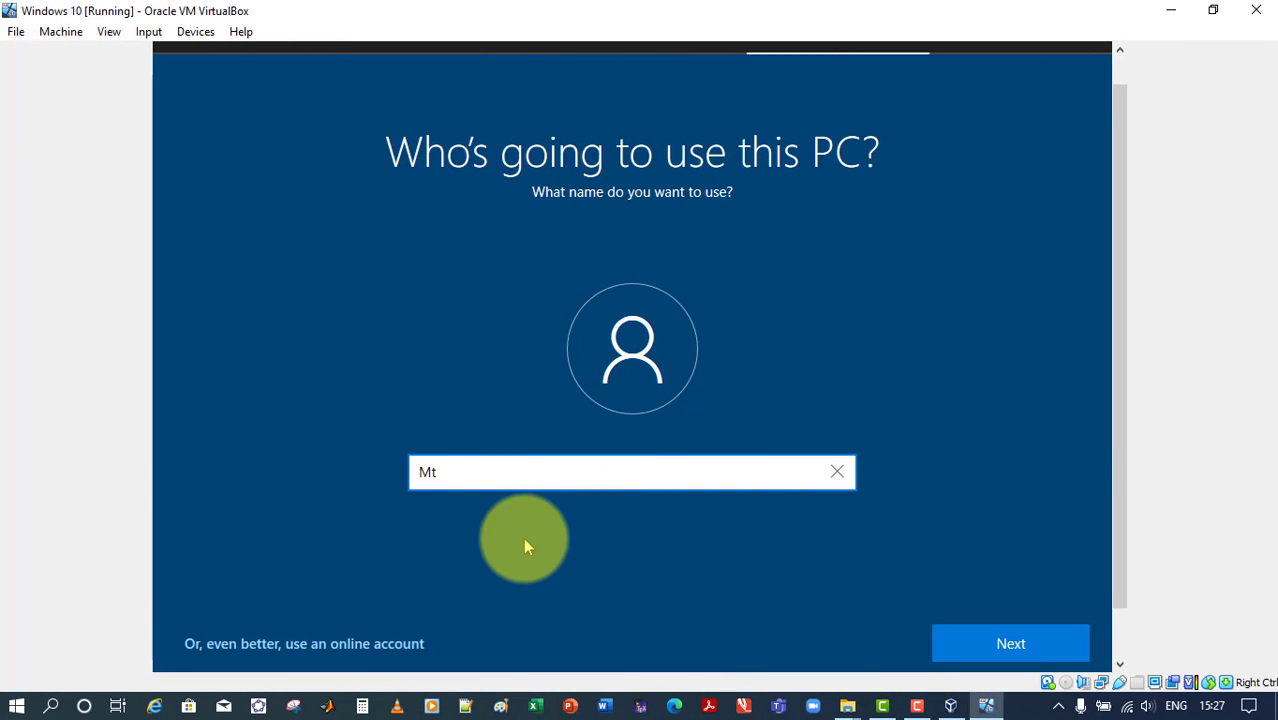
key(BackSpace)
text(Tech)
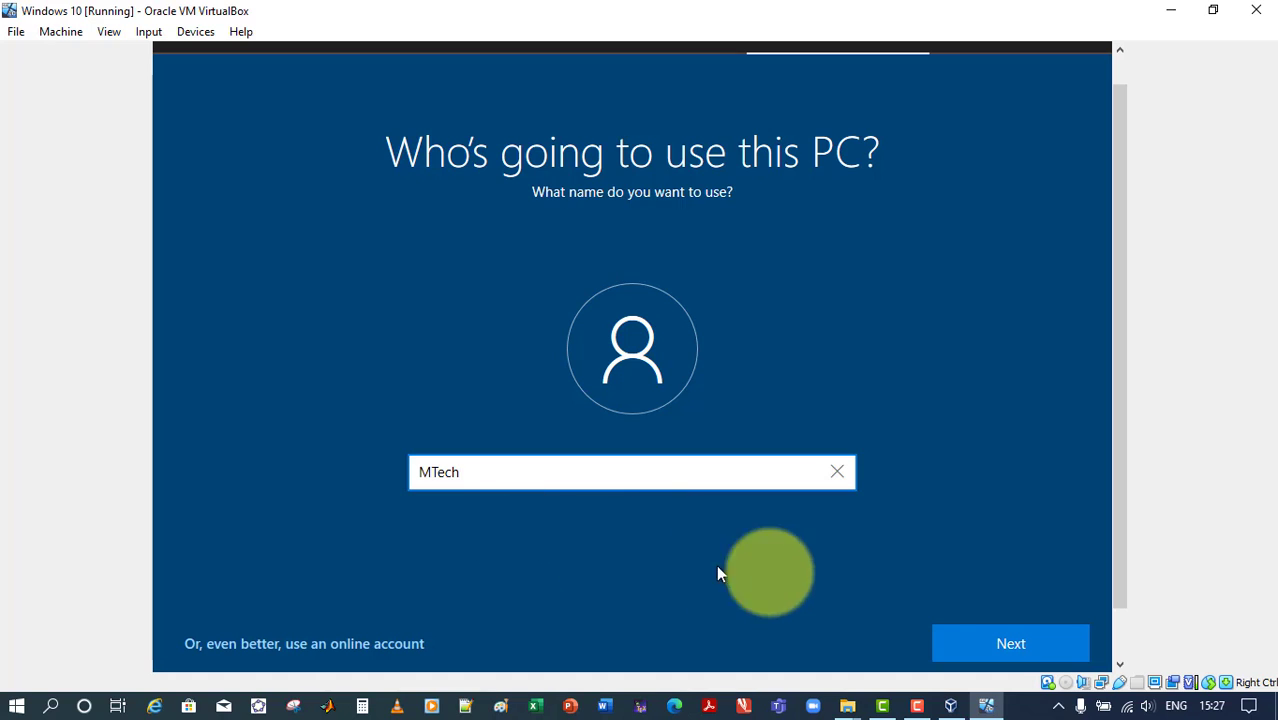
click(983, 643)
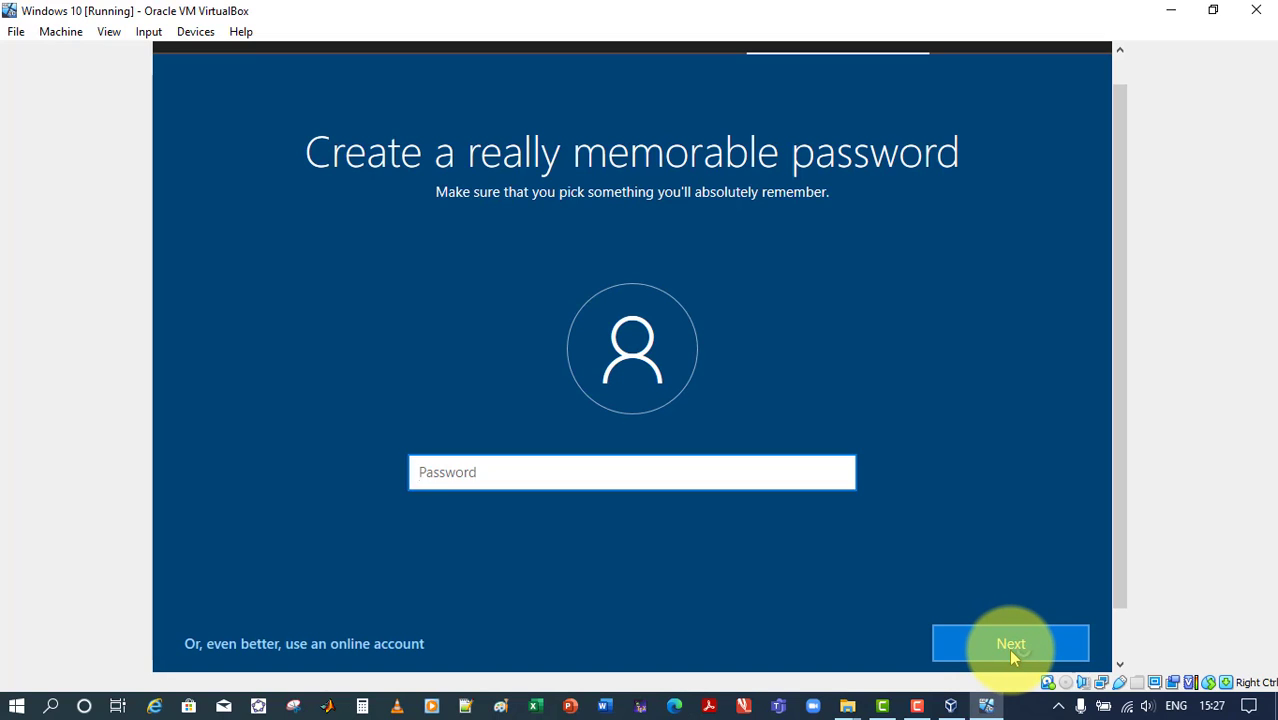
click(1010, 650)
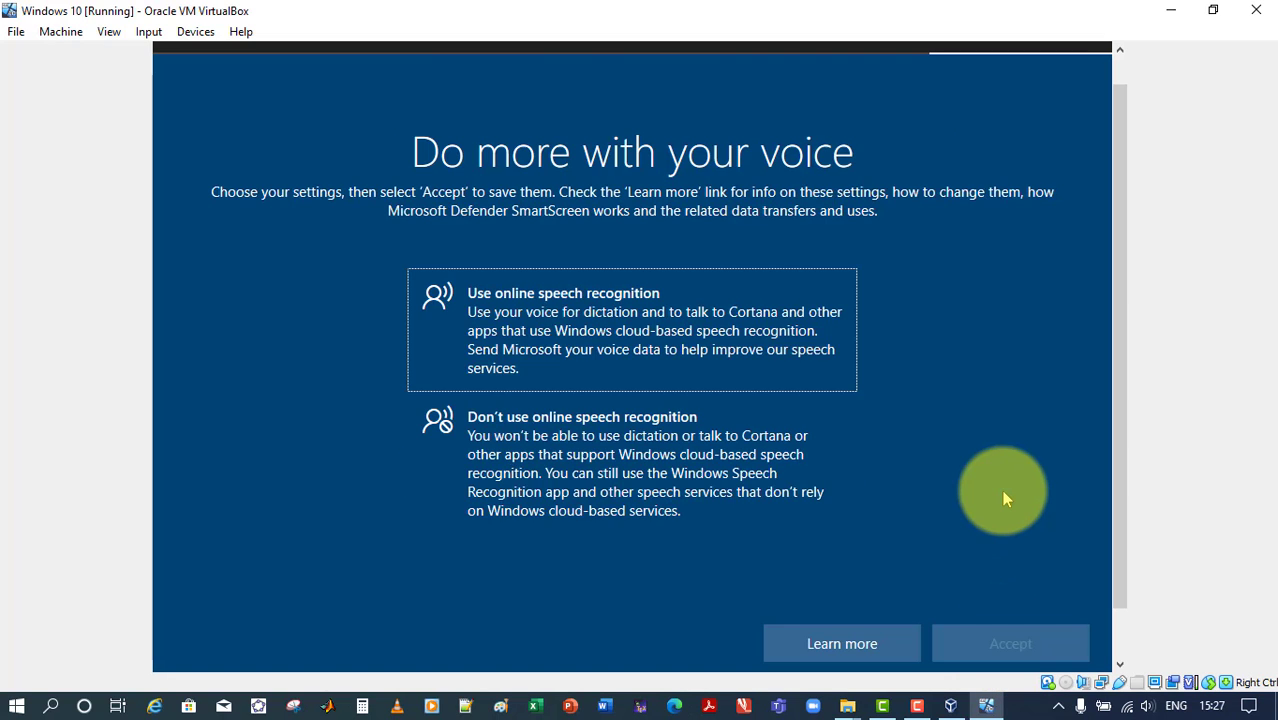
Accept online speech recognition, location use by Microsoft and apps, and Find my device in the privacy settings
click(642, 320)
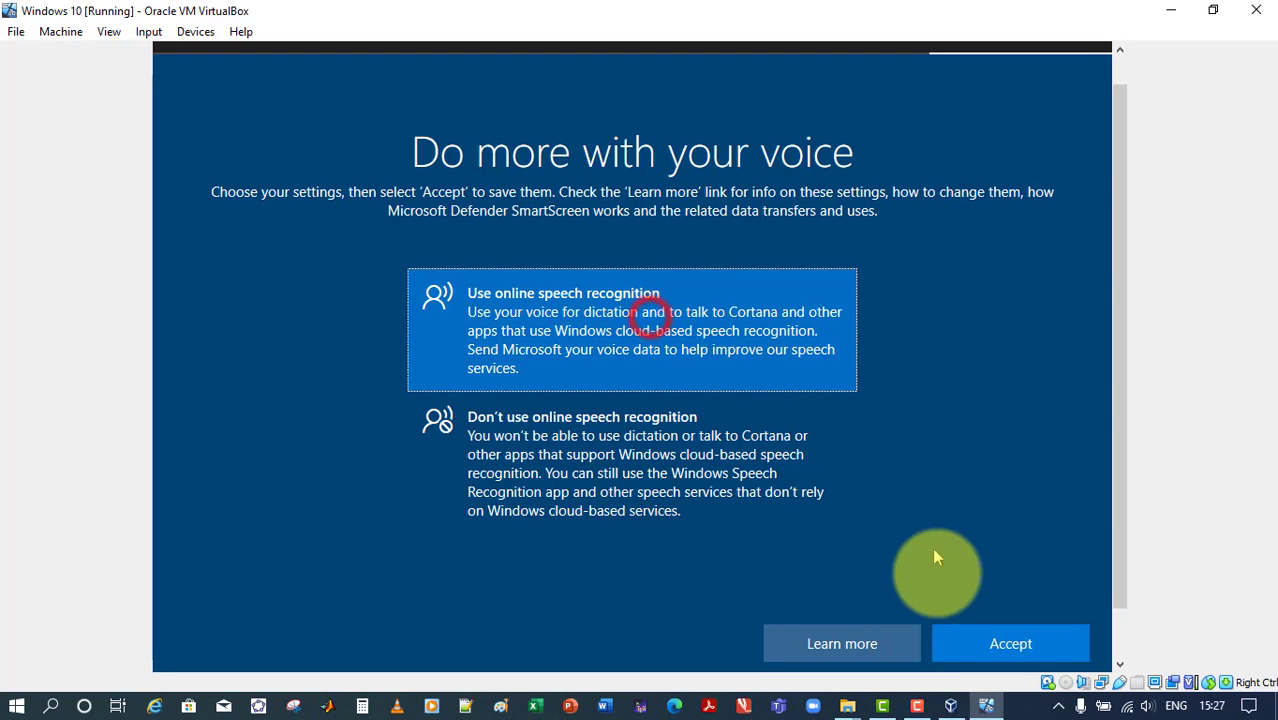
click(1010, 646)
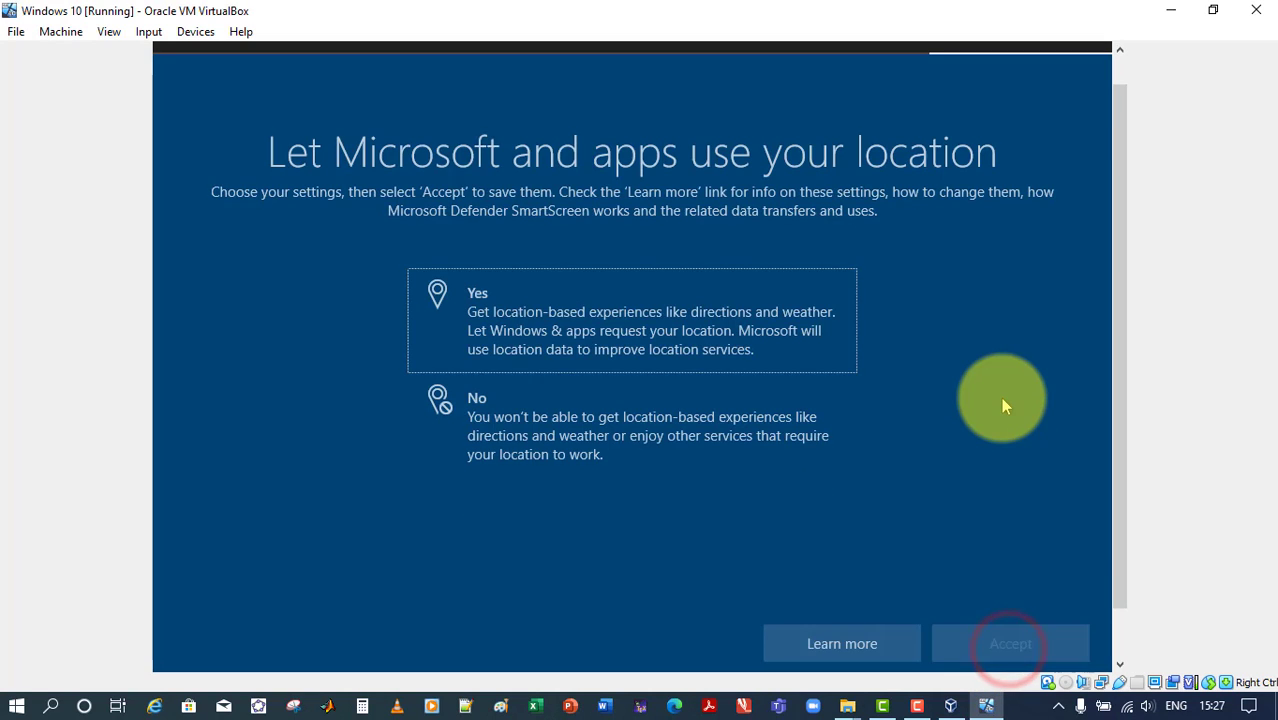
click(695, 365)
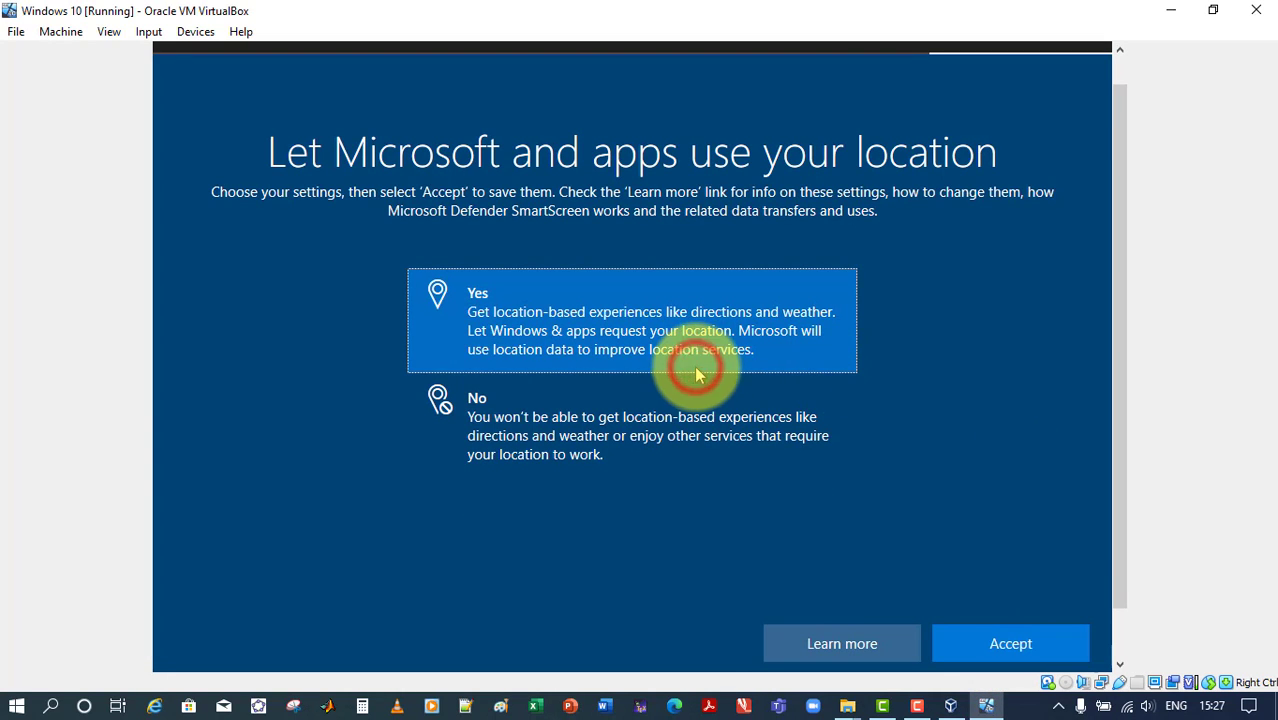
click(1012, 643)
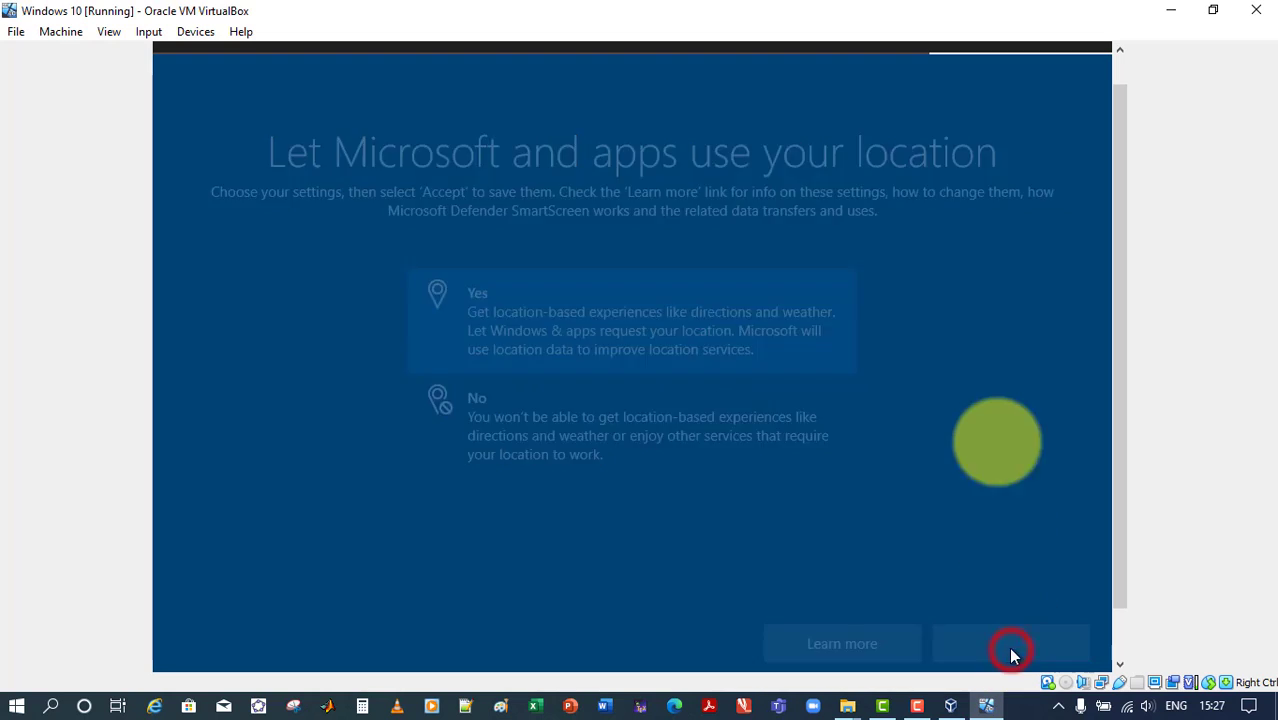
click(683, 335)
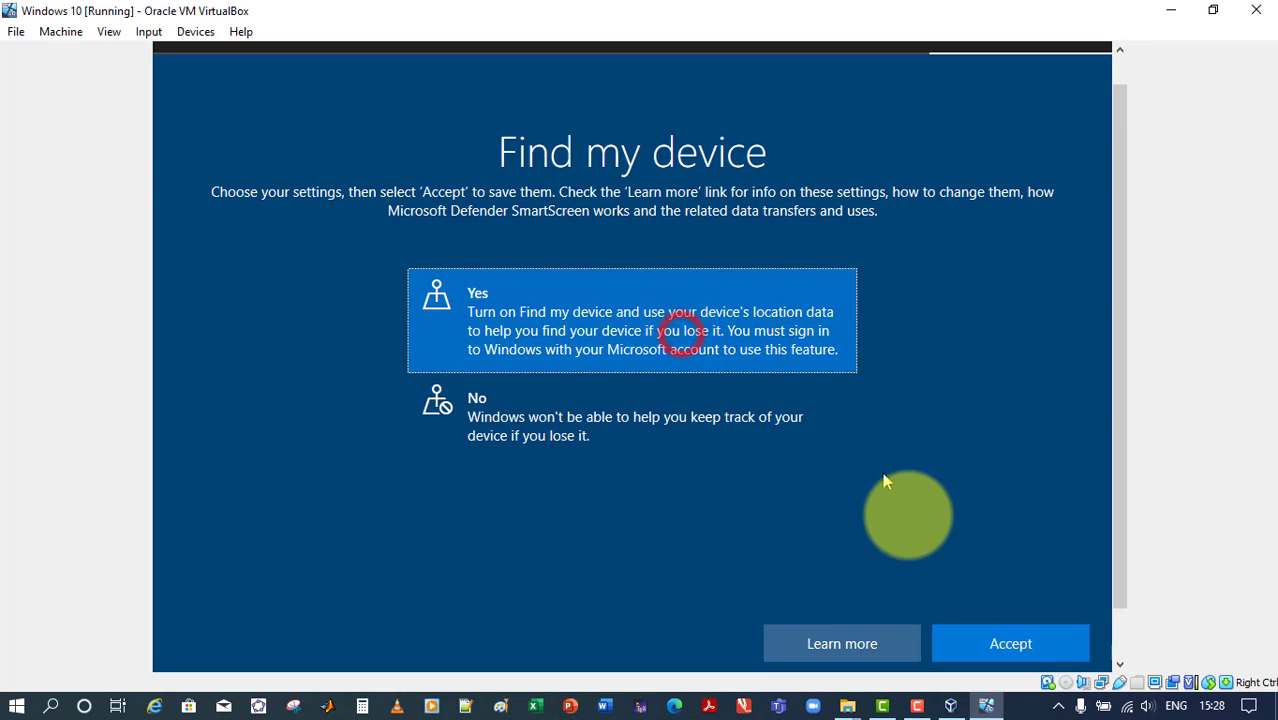
click(997, 658)
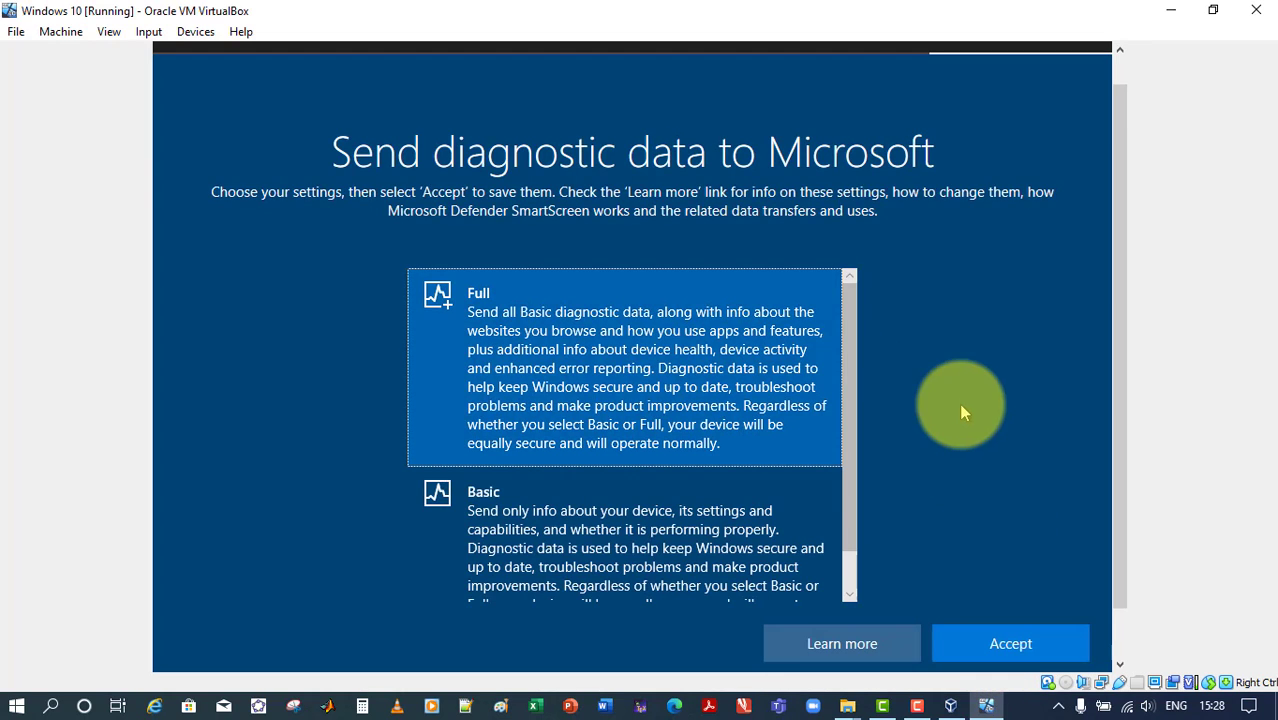
Accept Full diagnostic data and allow inking and typing data to be sent to Microsoft
click(1016, 649)
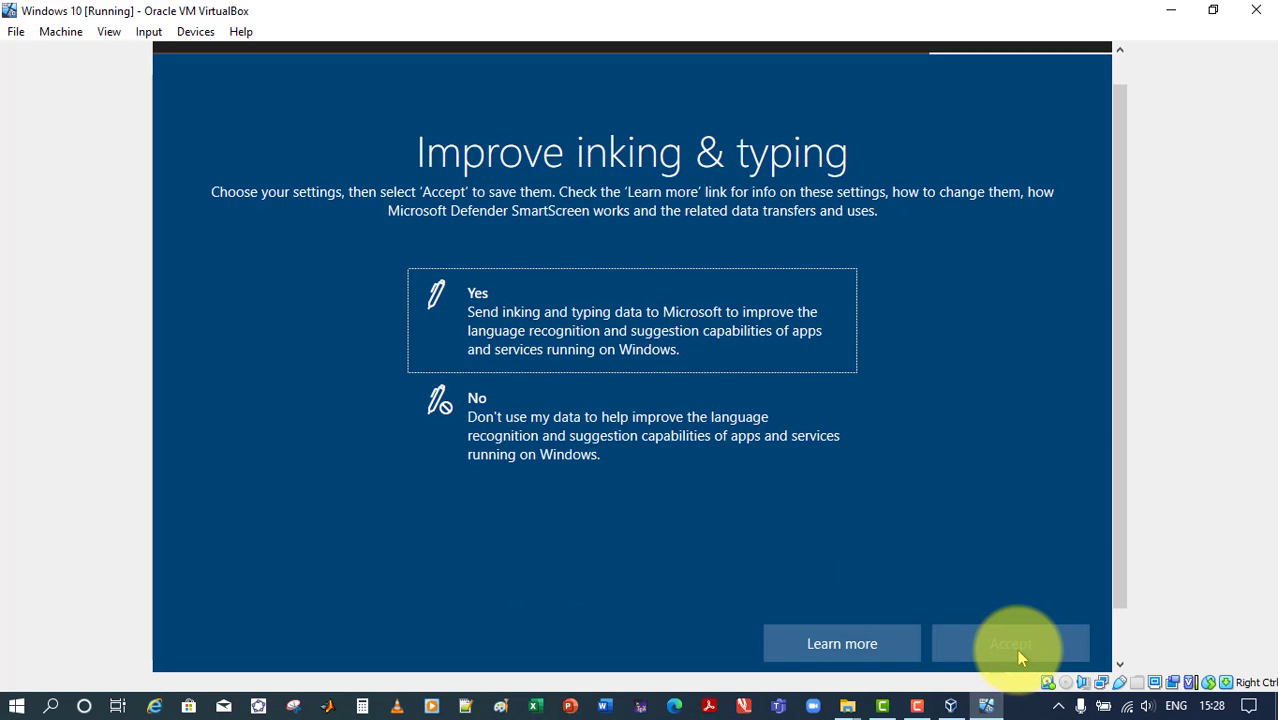
click(622, 349)
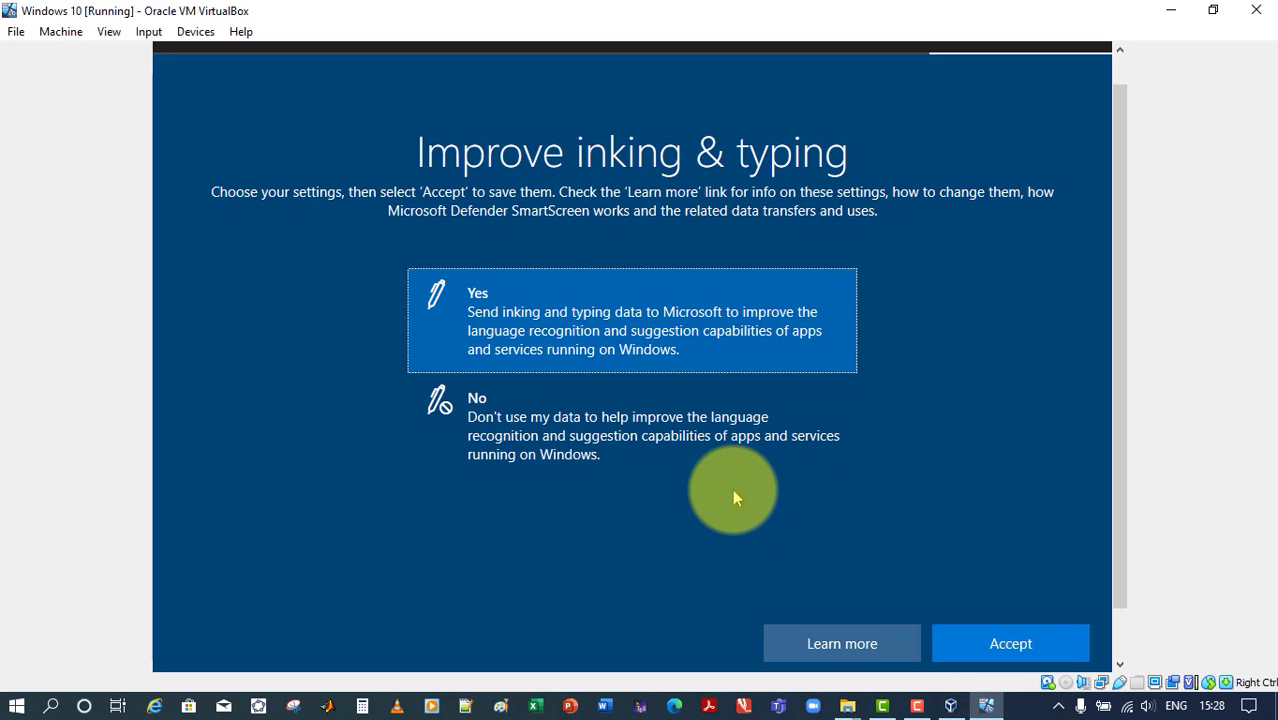
click(1020, 645)
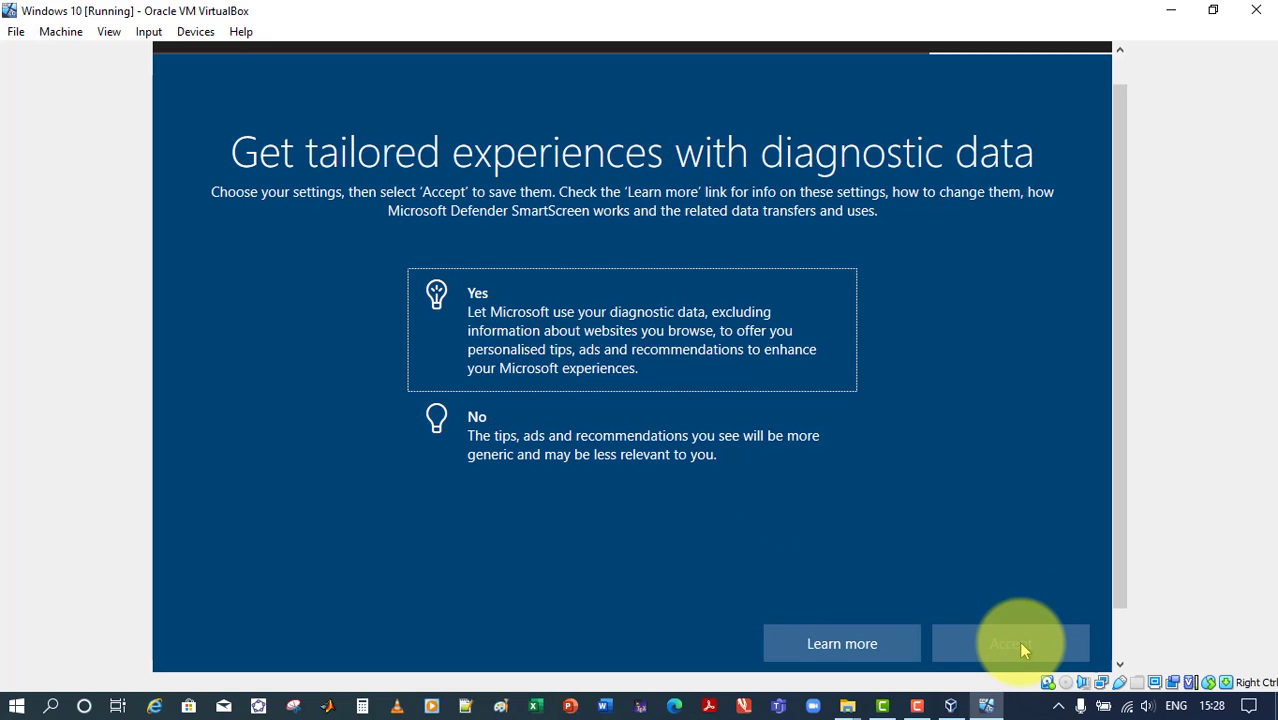
Decline tailored experiences with diagnostic data and decline the use of the advertising ID by apps
click(655, 457)
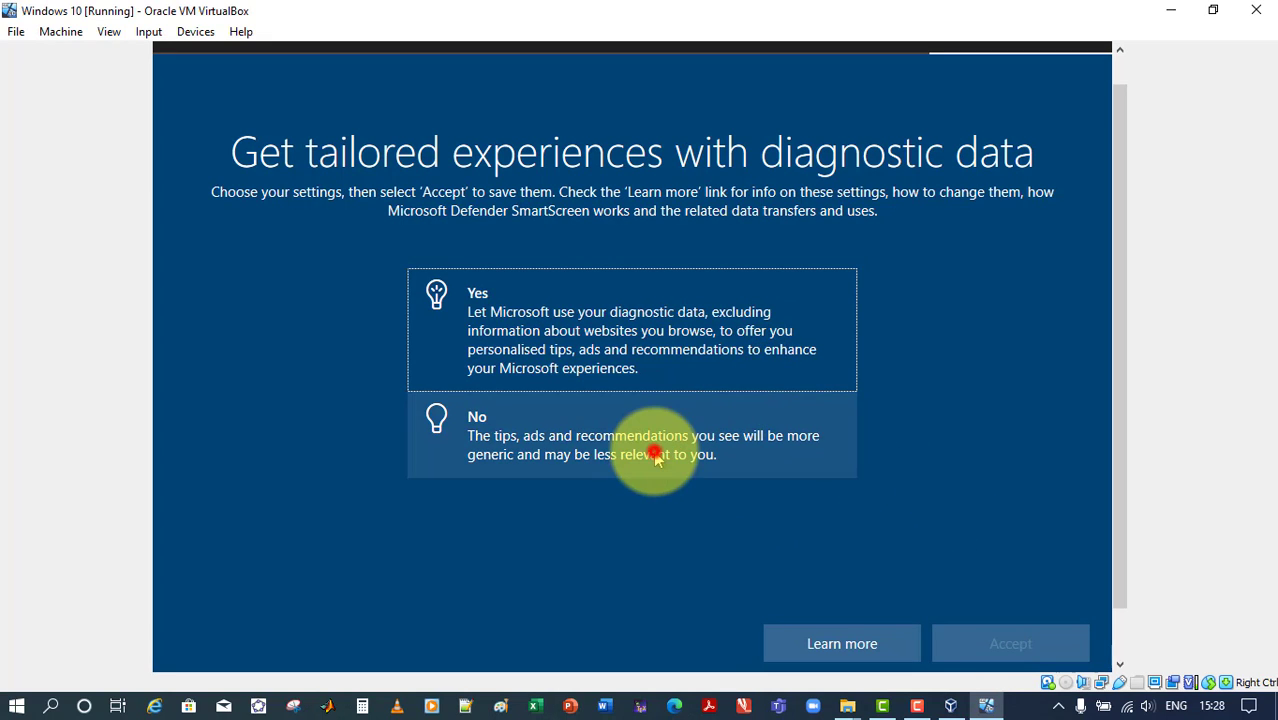
click(1025, 651)
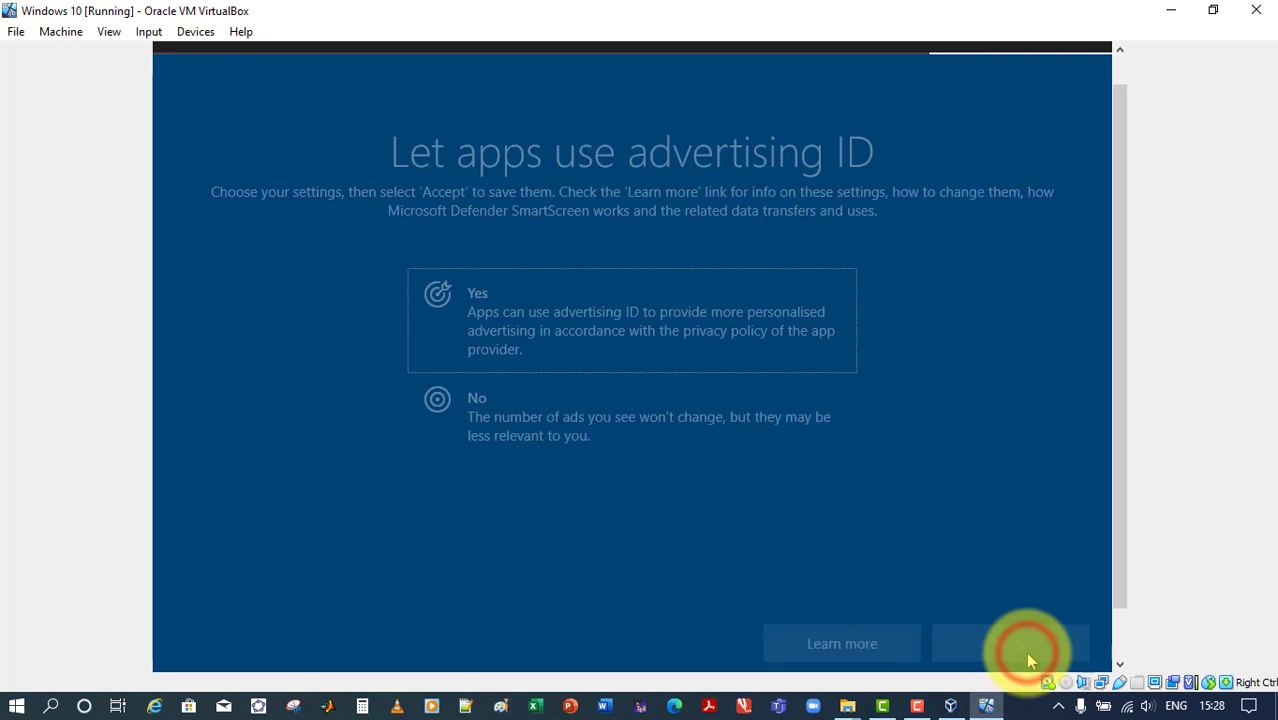
click(636, 422)
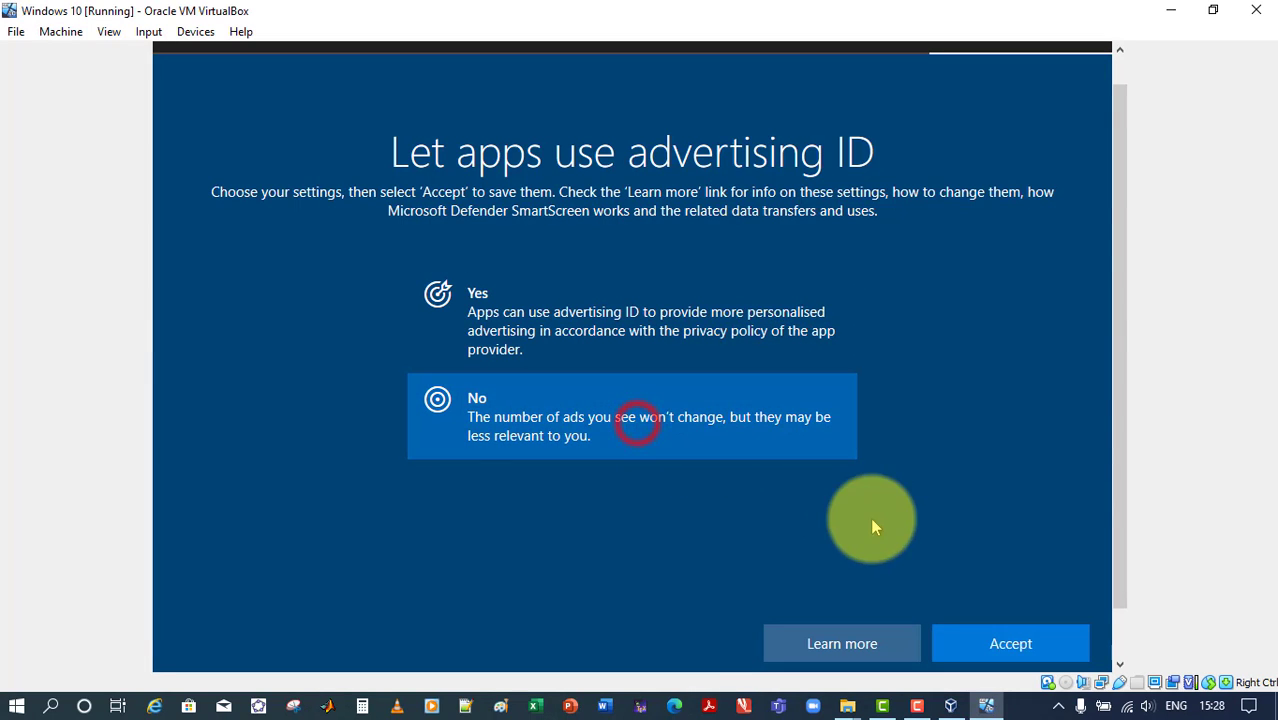
click(993, 638)
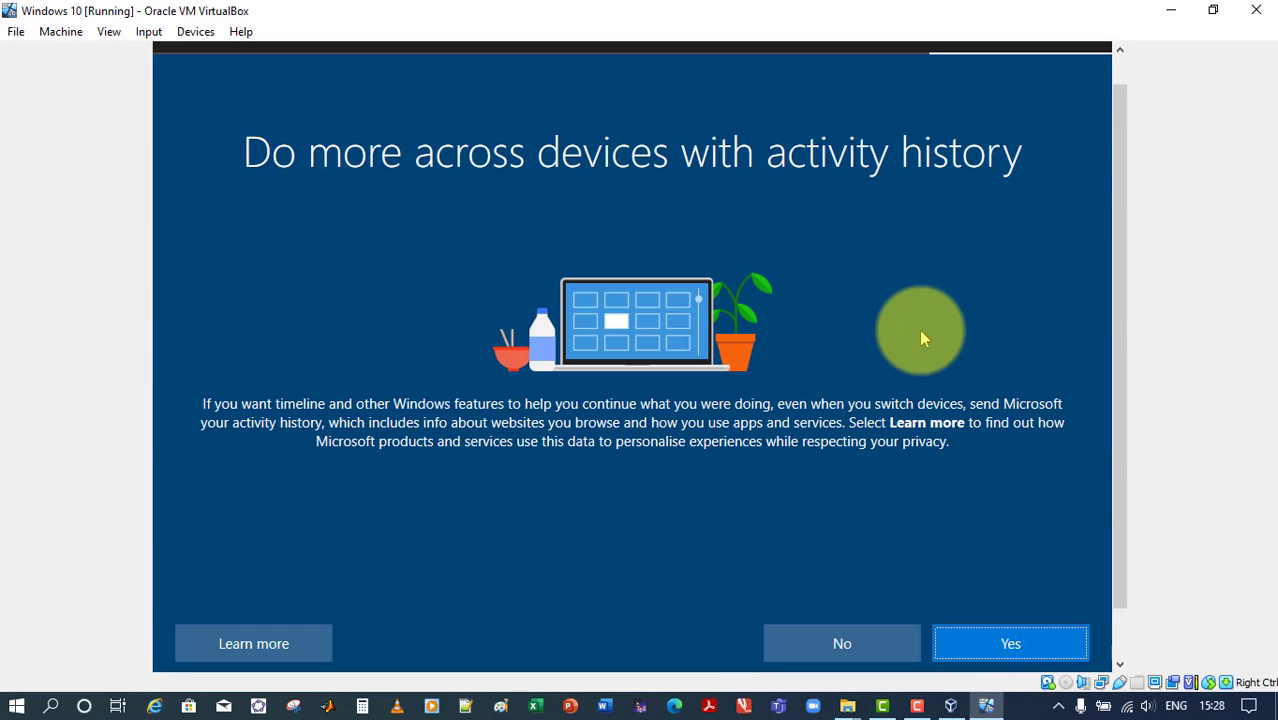
Accept activity history and Cortana to finish setup, and allow the PC to be discoverable on the network
click(1017, 659)
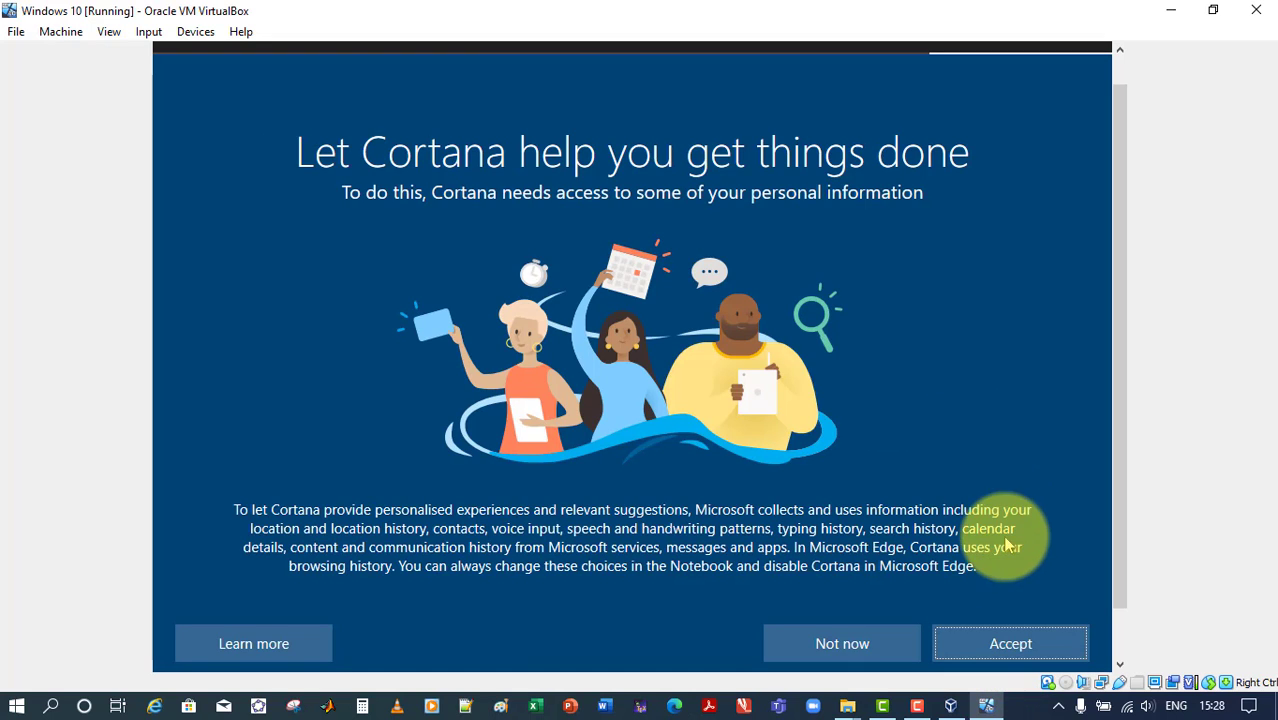
click(1014, 636)
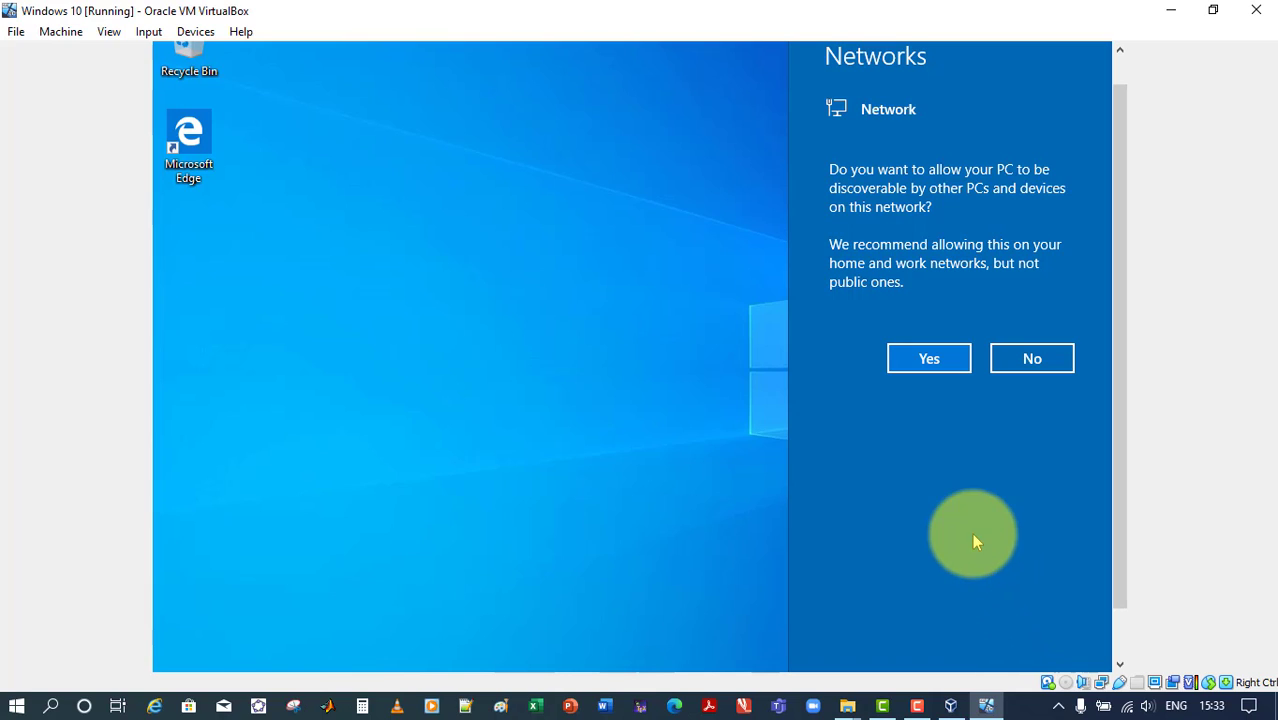
click(921, 360)
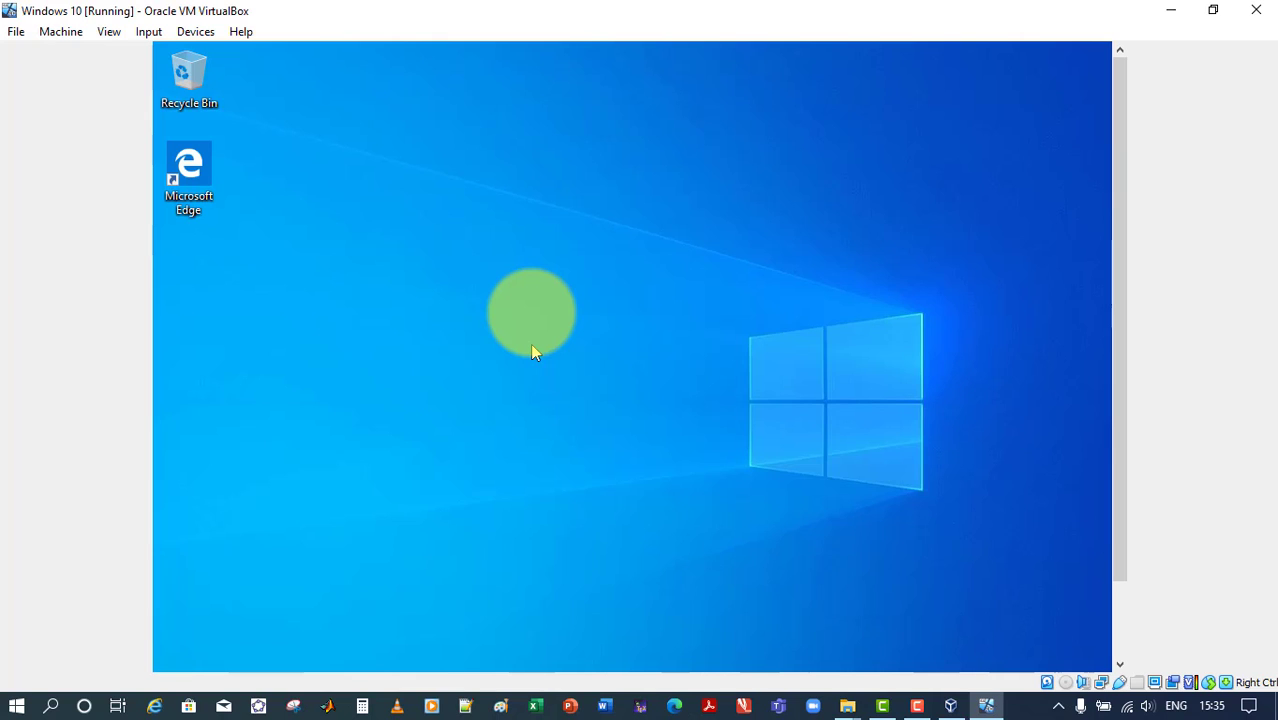
Switch the virtual machine to full-screen mode and insert the Guest Additions CD image
key(Control_R+f)
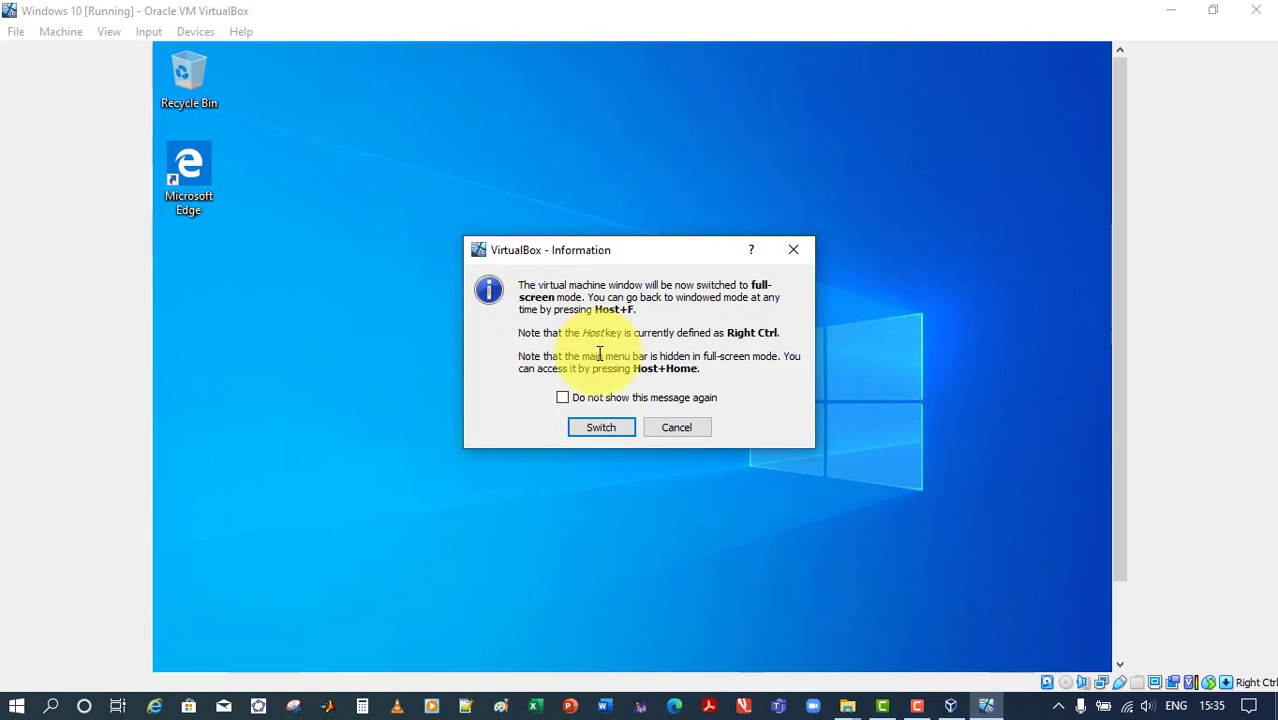
click(613, 431)
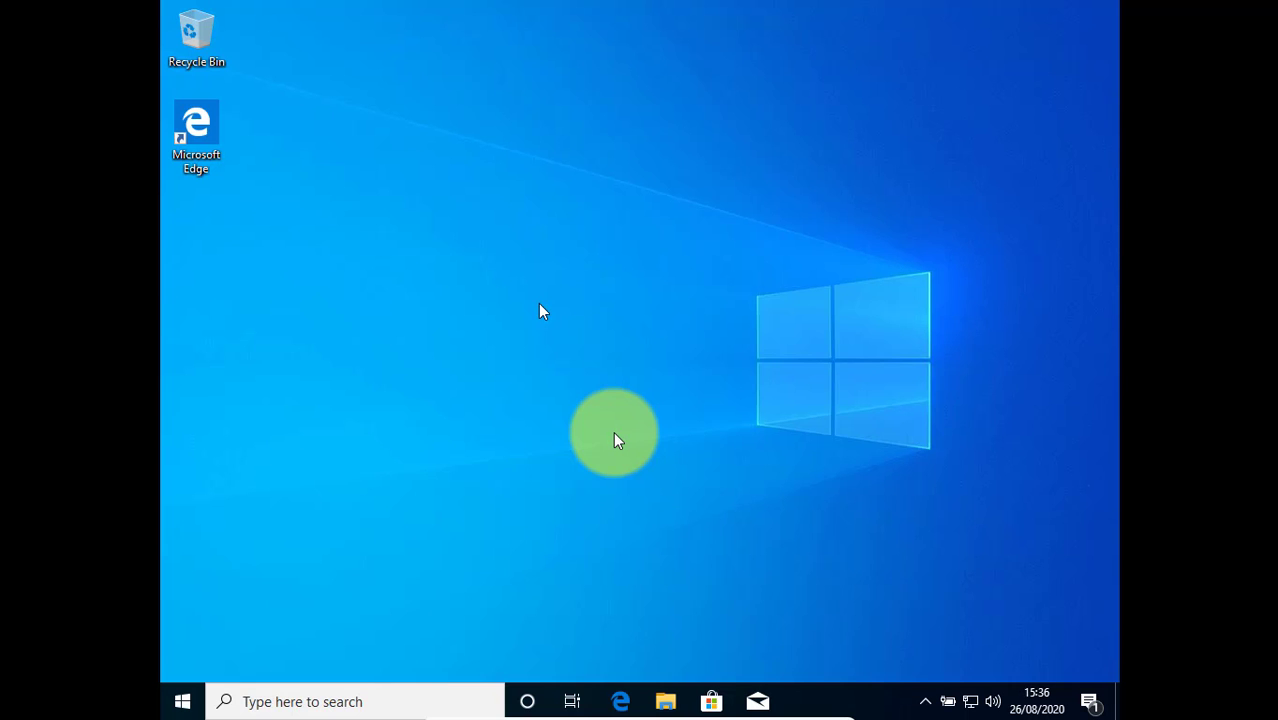
mouse_move(640, 703)
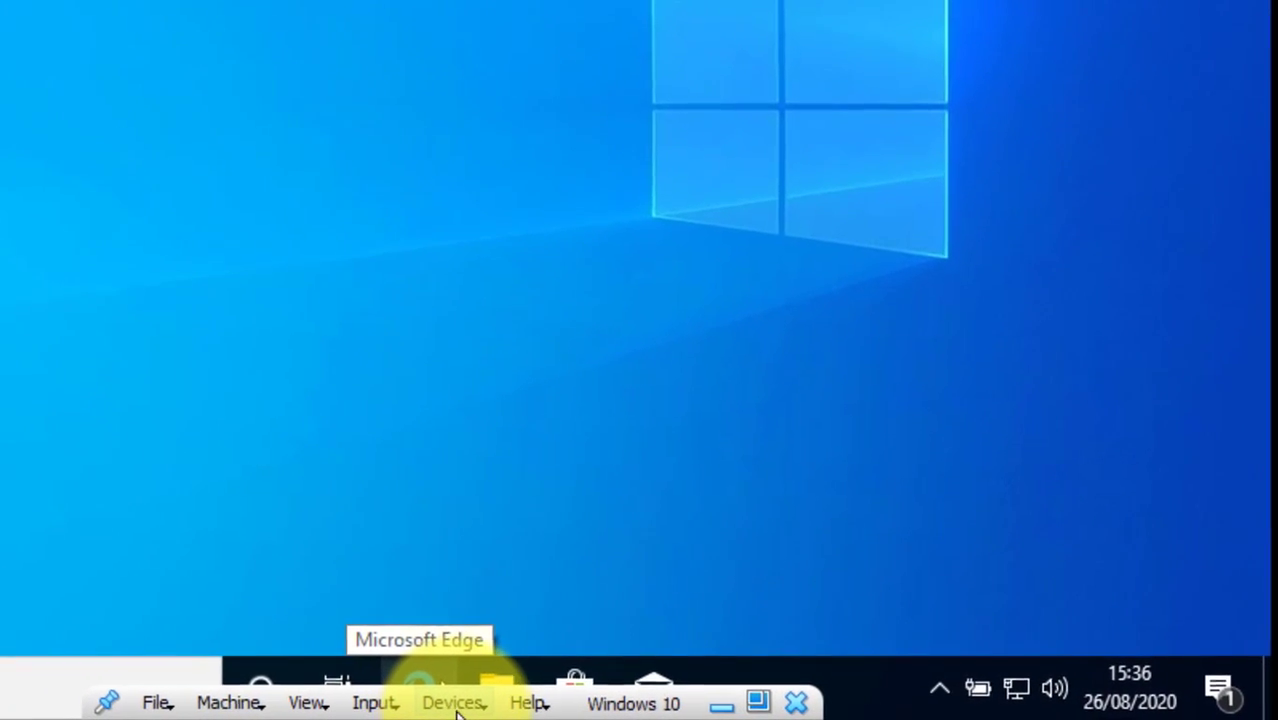
click(465, 706)
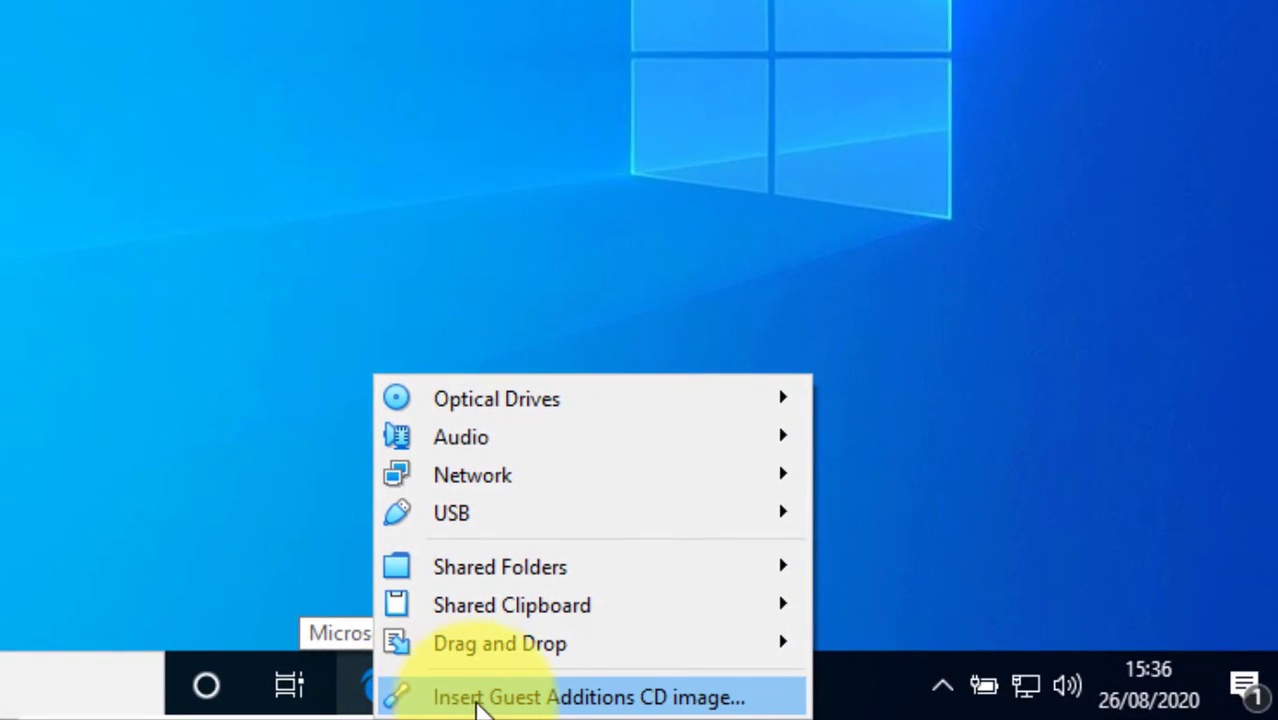
click(618, 698)
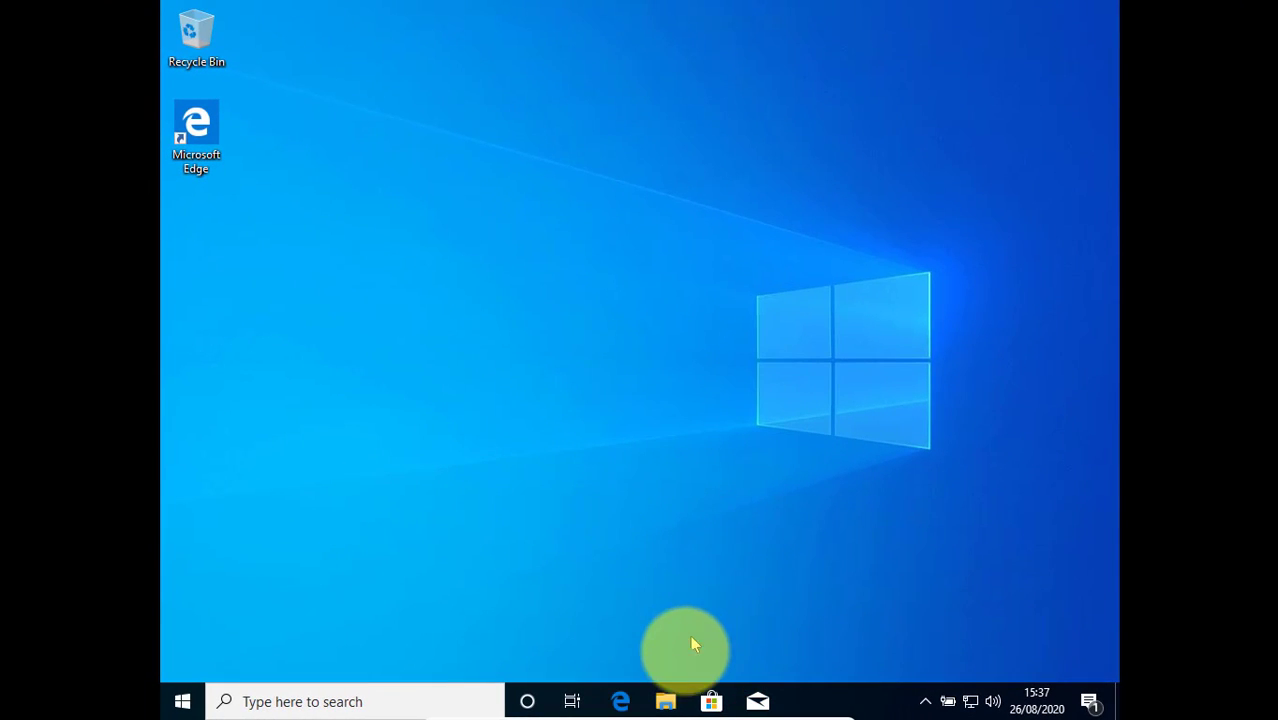
Launch the VirtualBox Guest Additions setup from CD Drive (D:) and allow it to make changes to the device
click(665, 702)
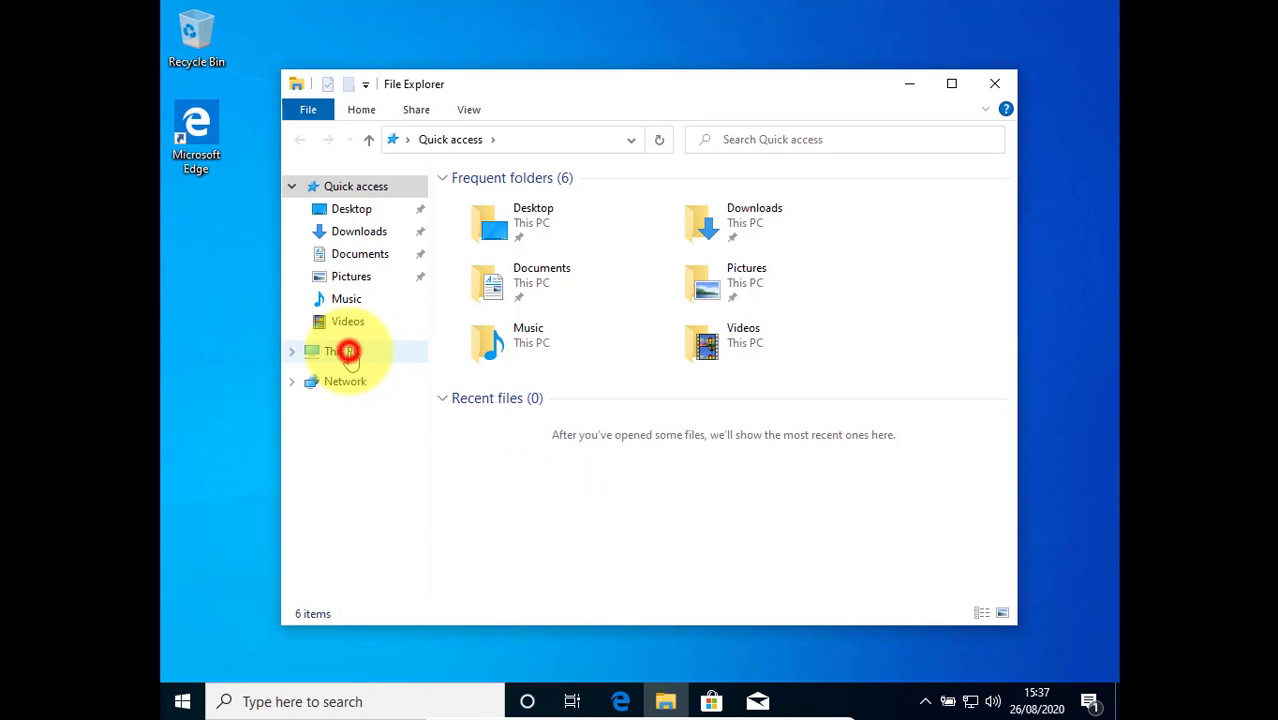
click(345, 352)
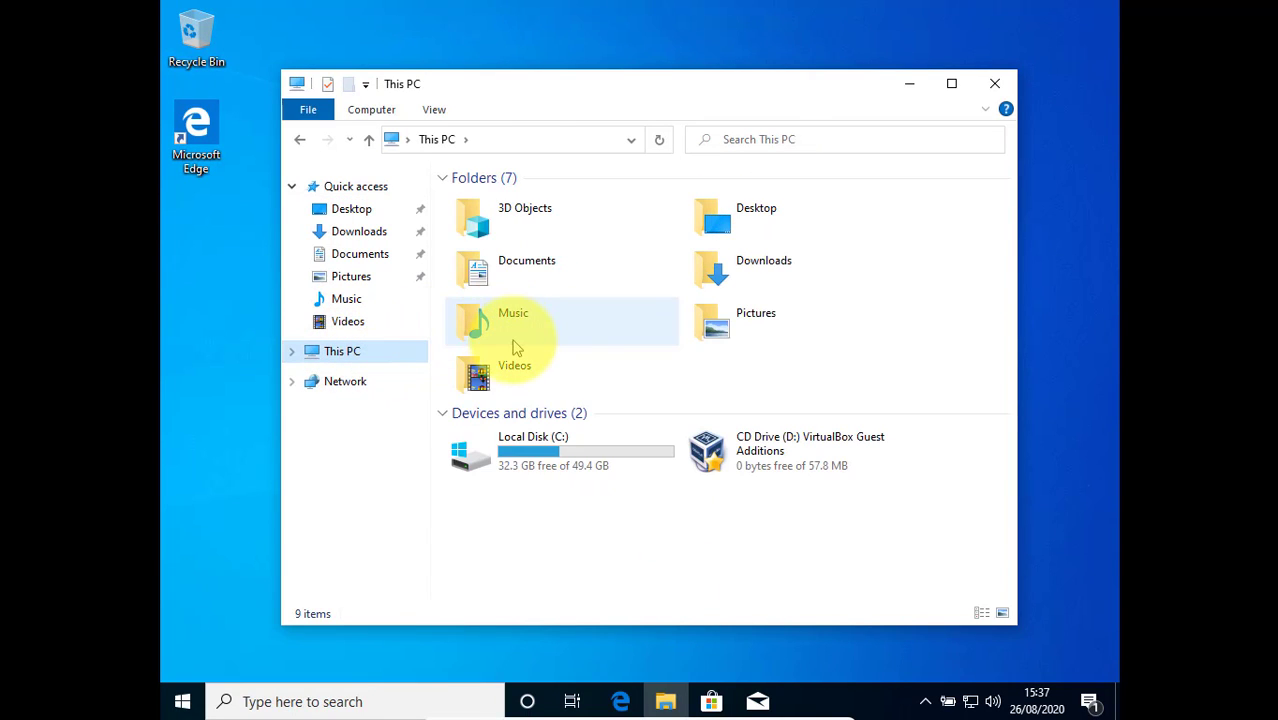
double_click(850, 453)
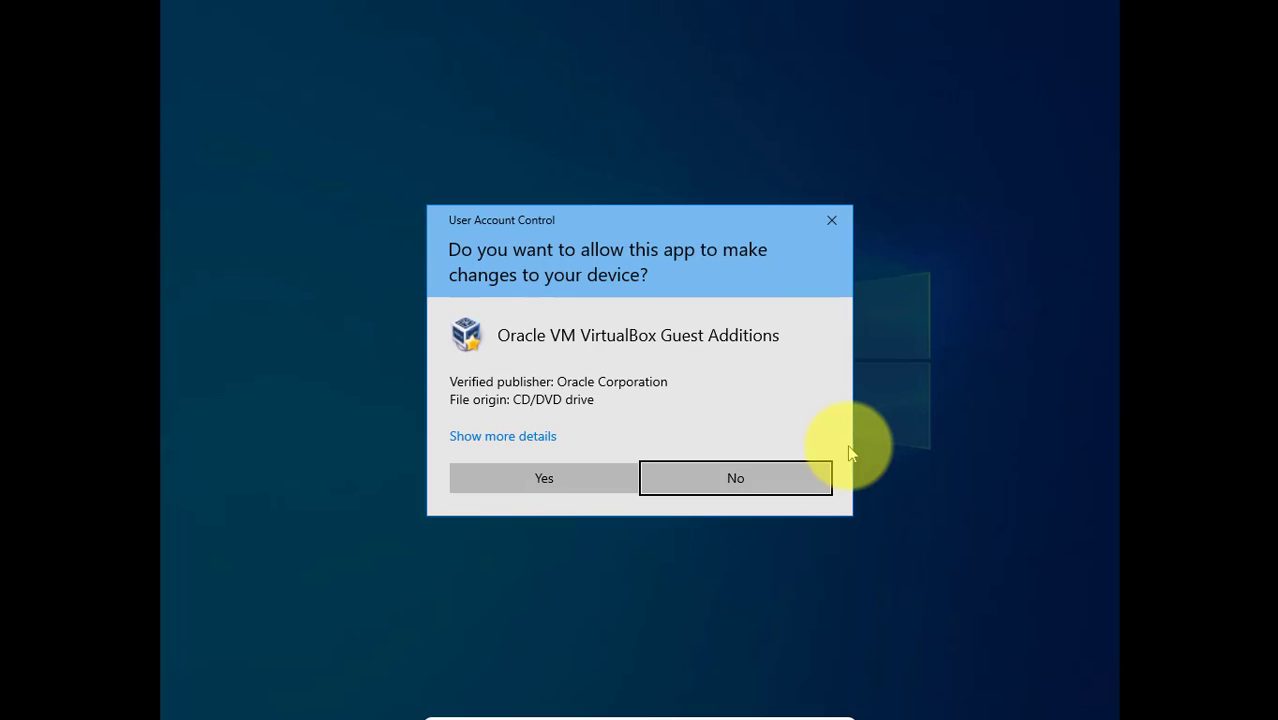
click(513, 477)
click(805, 703)
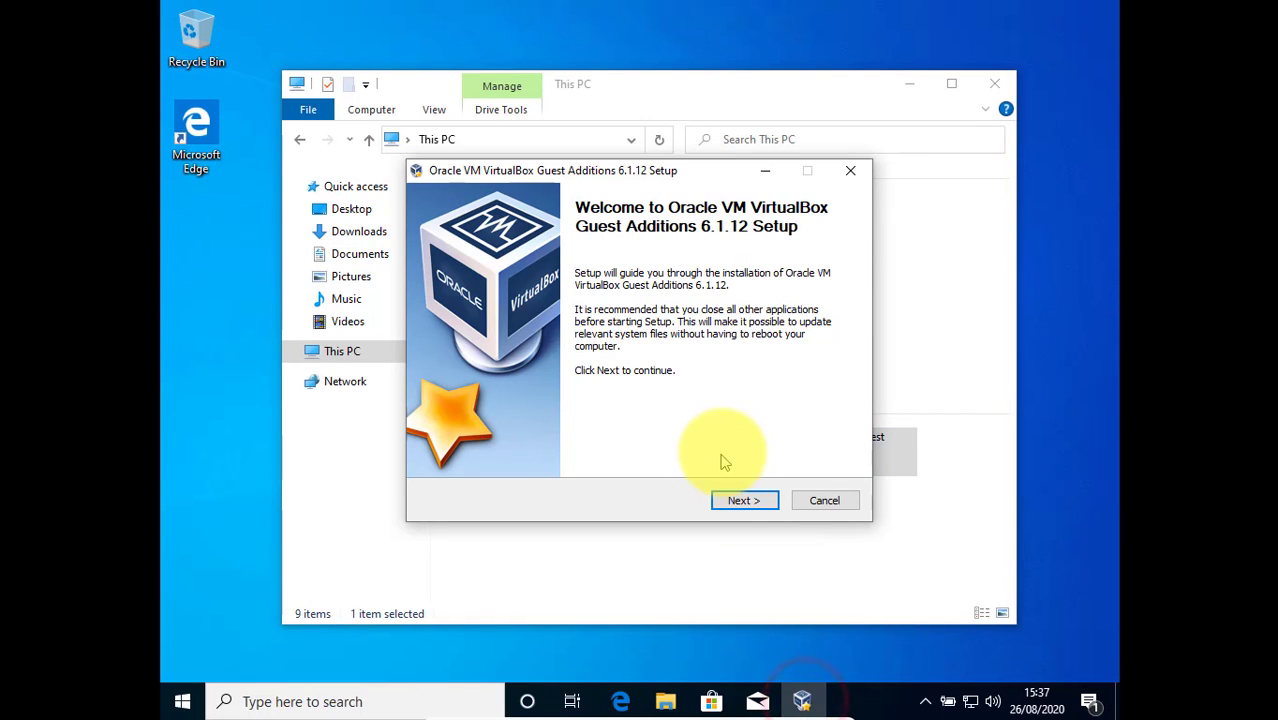
Install VirtualBox Guest Additions 6.1.12 with the default components and reboot the virtual machine immediately to complete it
click(741, 502)
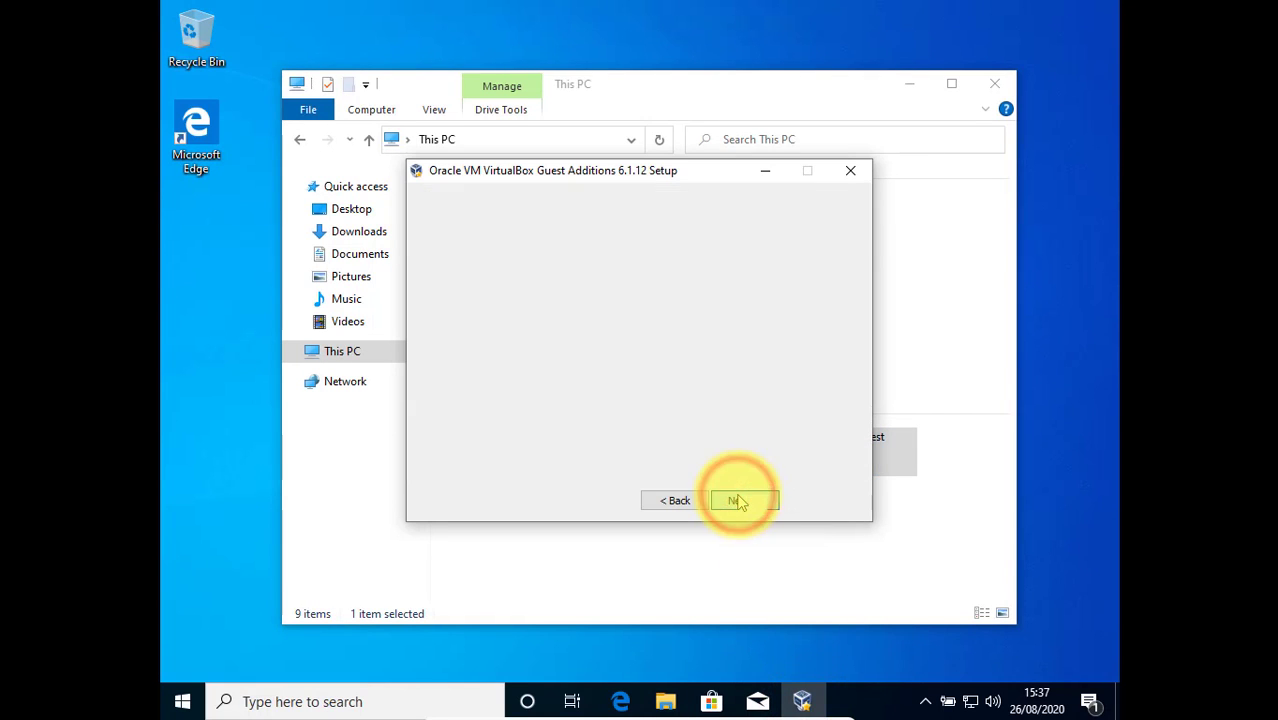
click(754, 502)
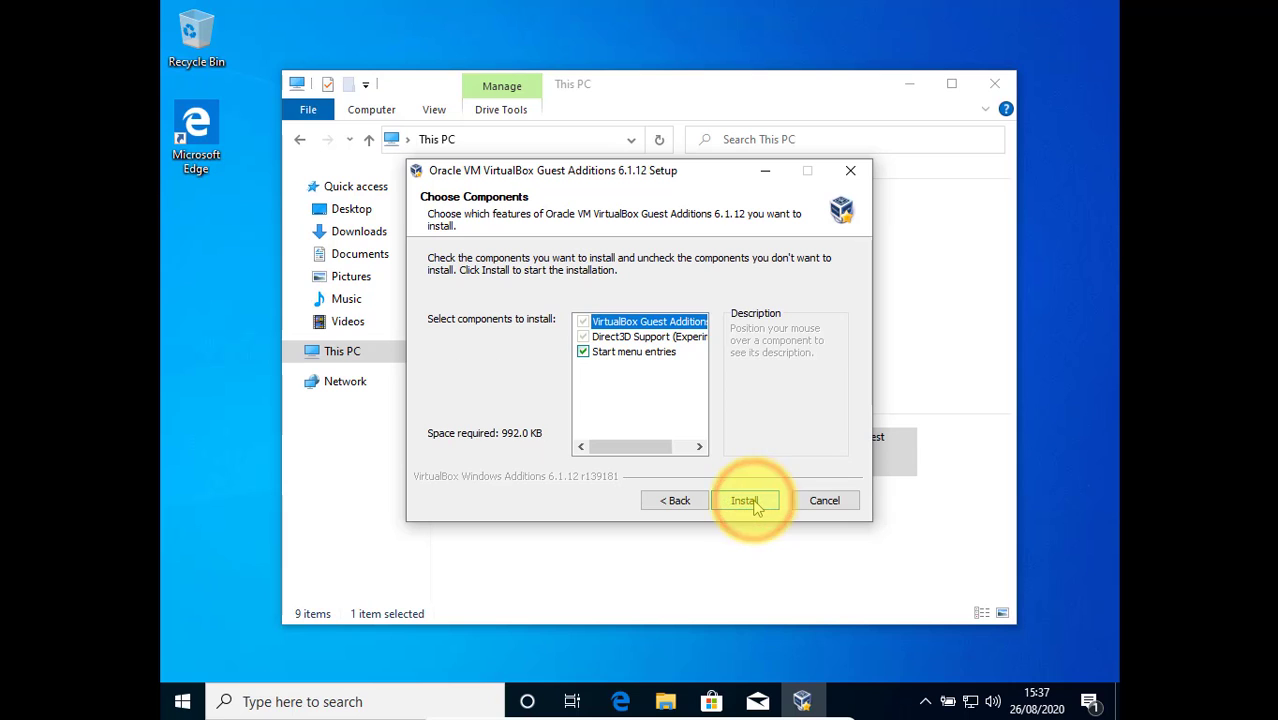
click(754, 502)
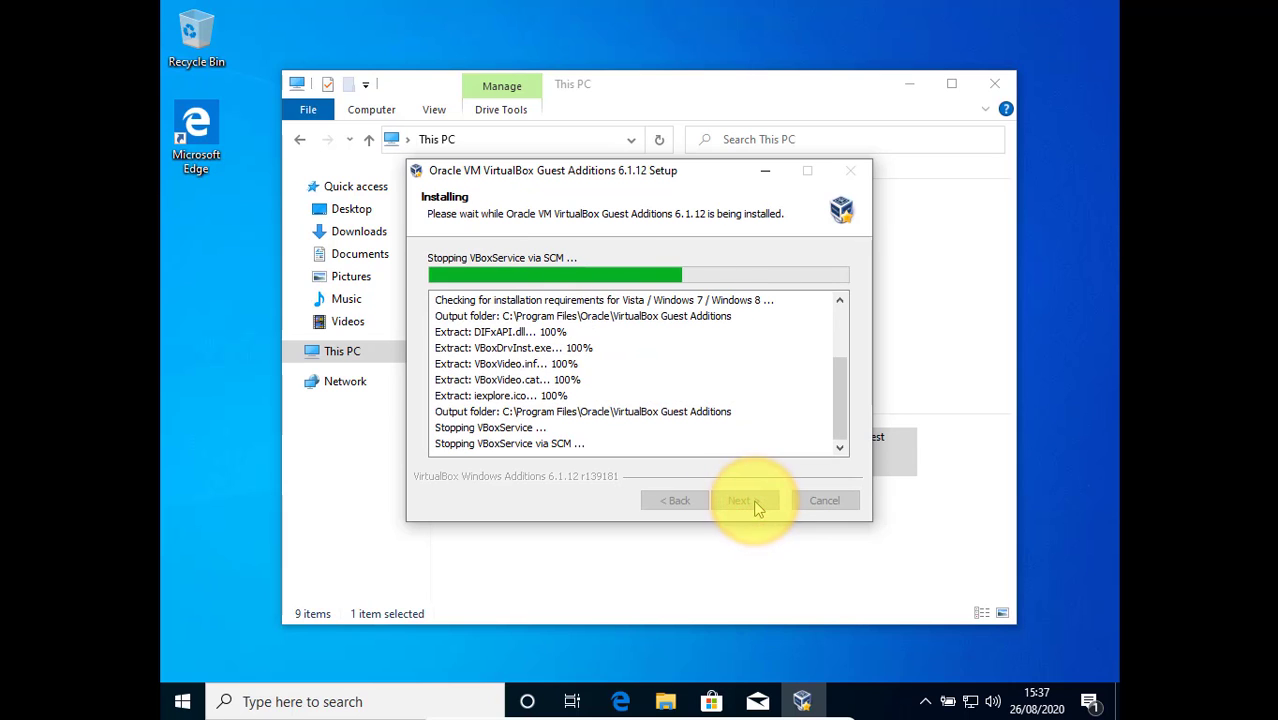
click(727, 351)
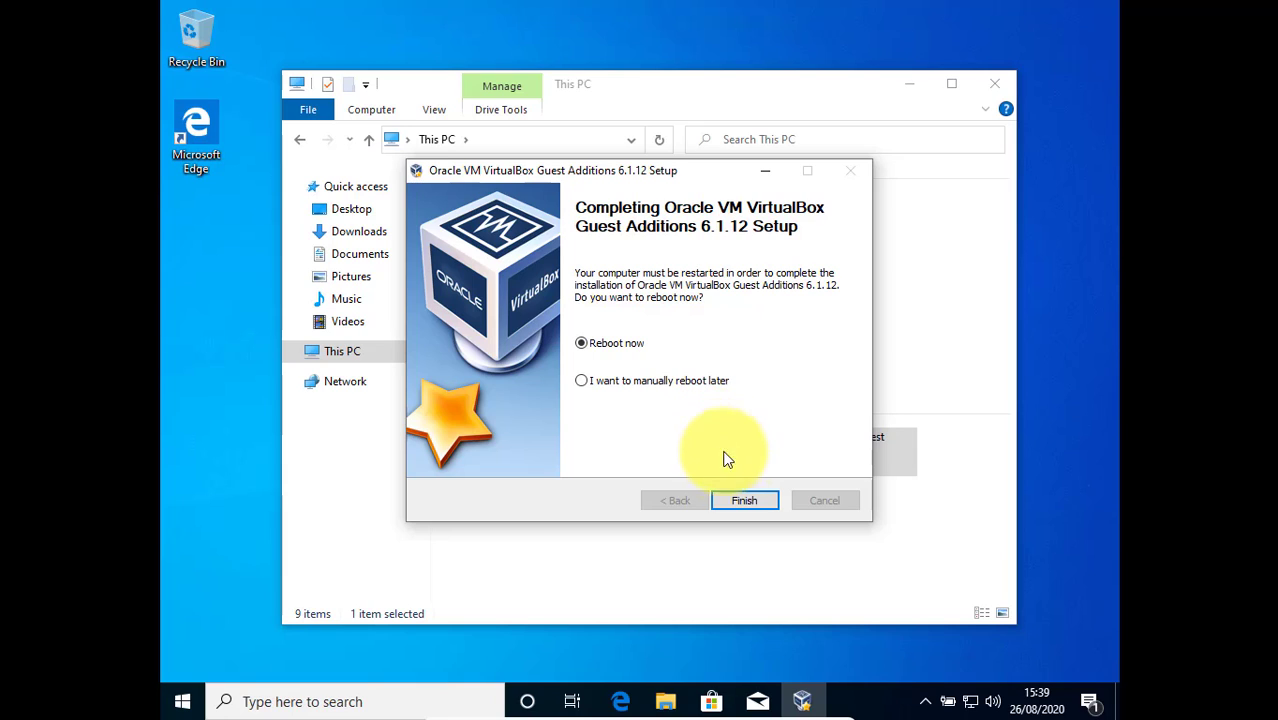
click(738, 500)
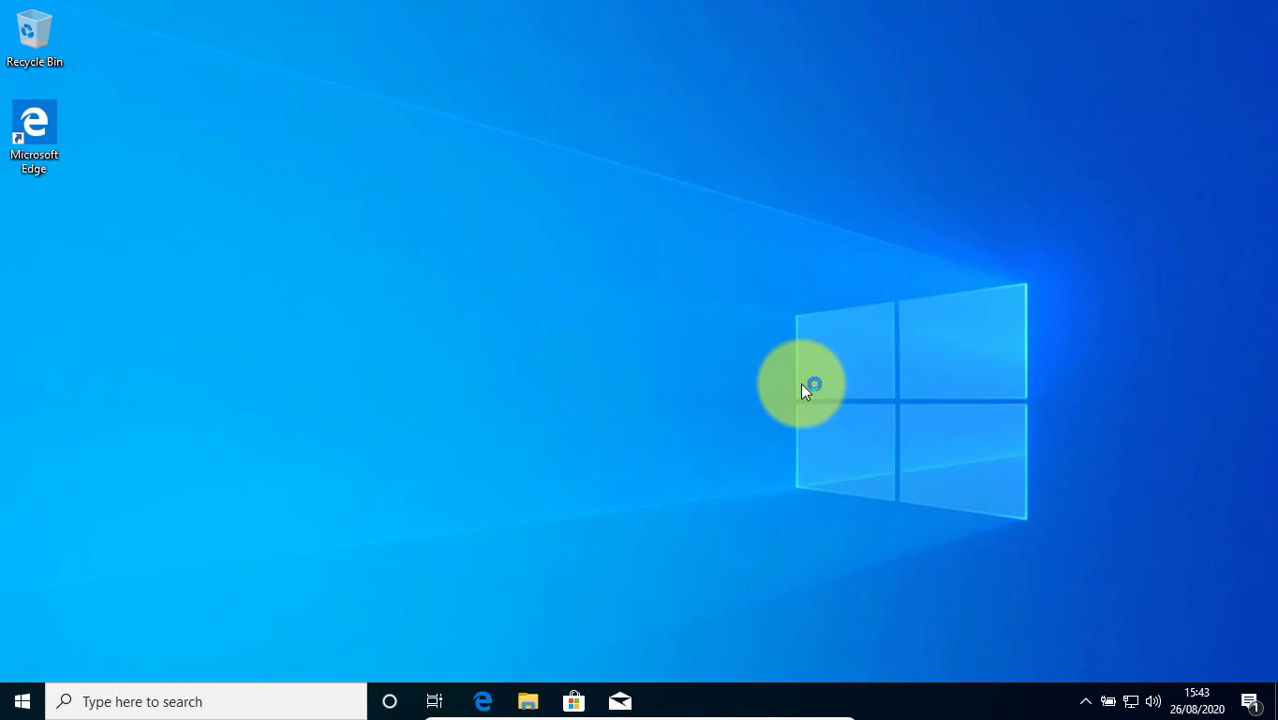
Open the desktop icon settings from the Themes page of the Windows personalisation settings
right_click(432, 251)
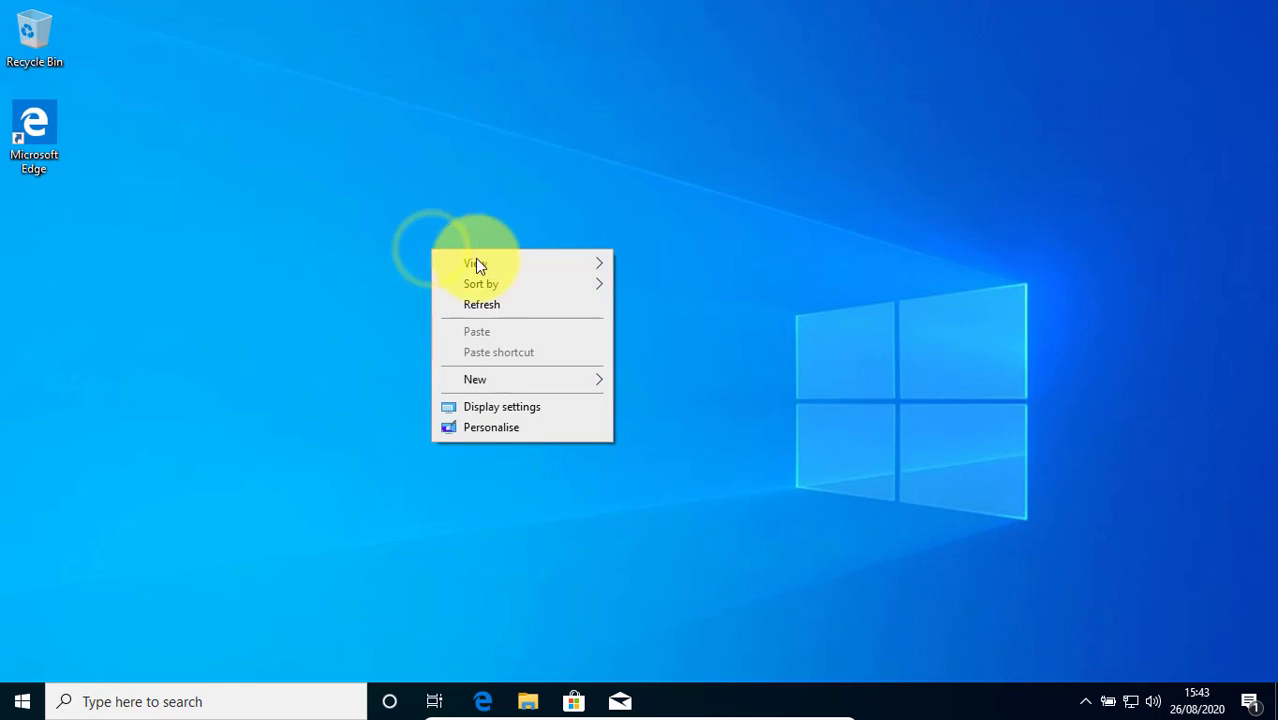
mouse_move(528, 290)
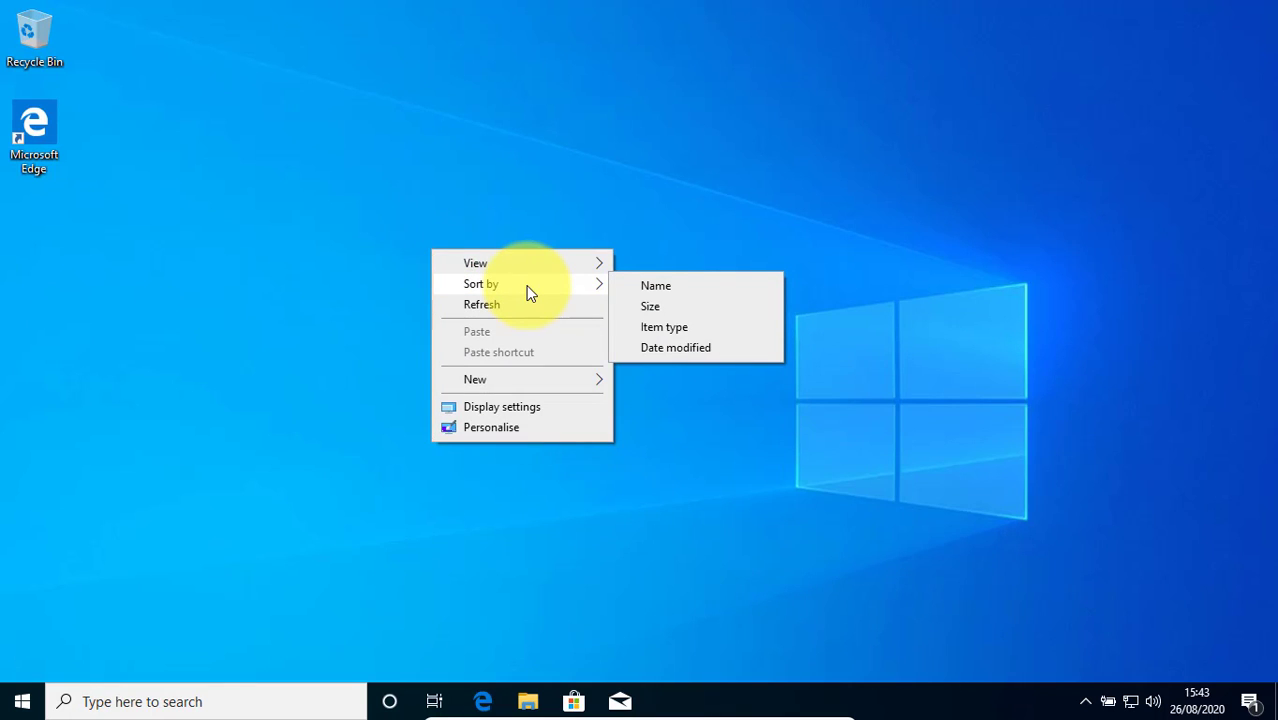
click(566, 429)
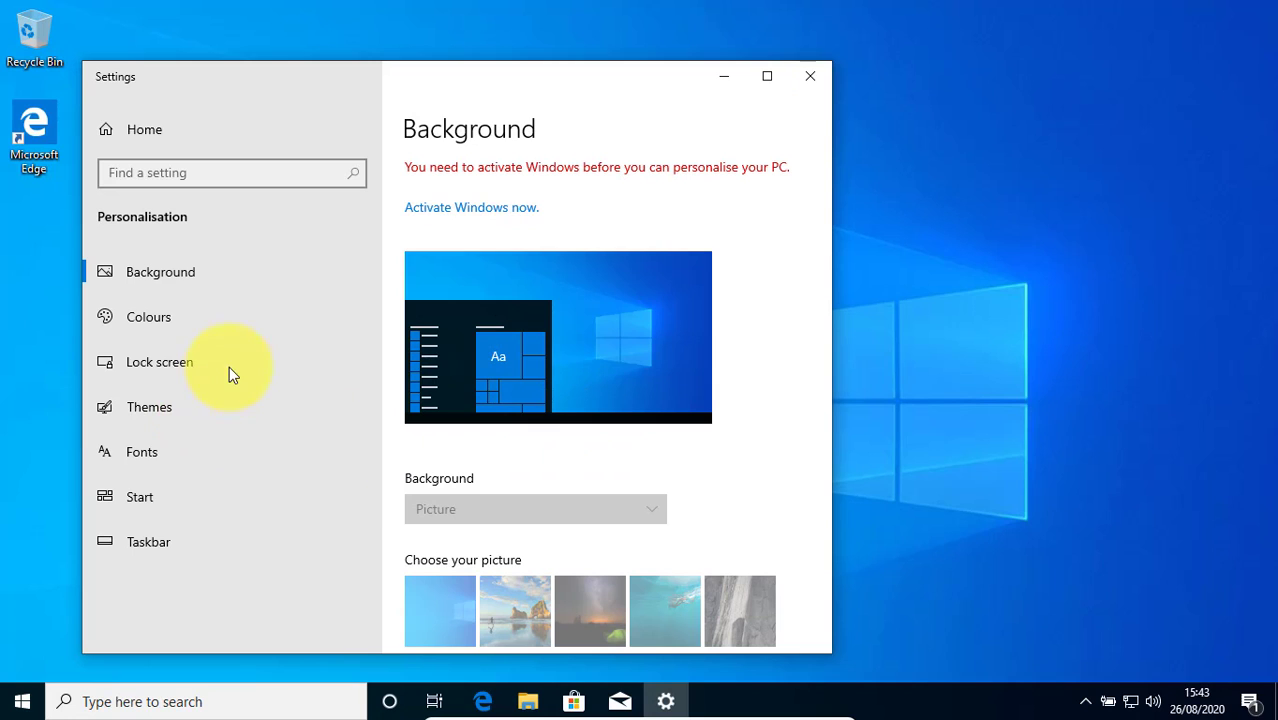
click(172, 418)
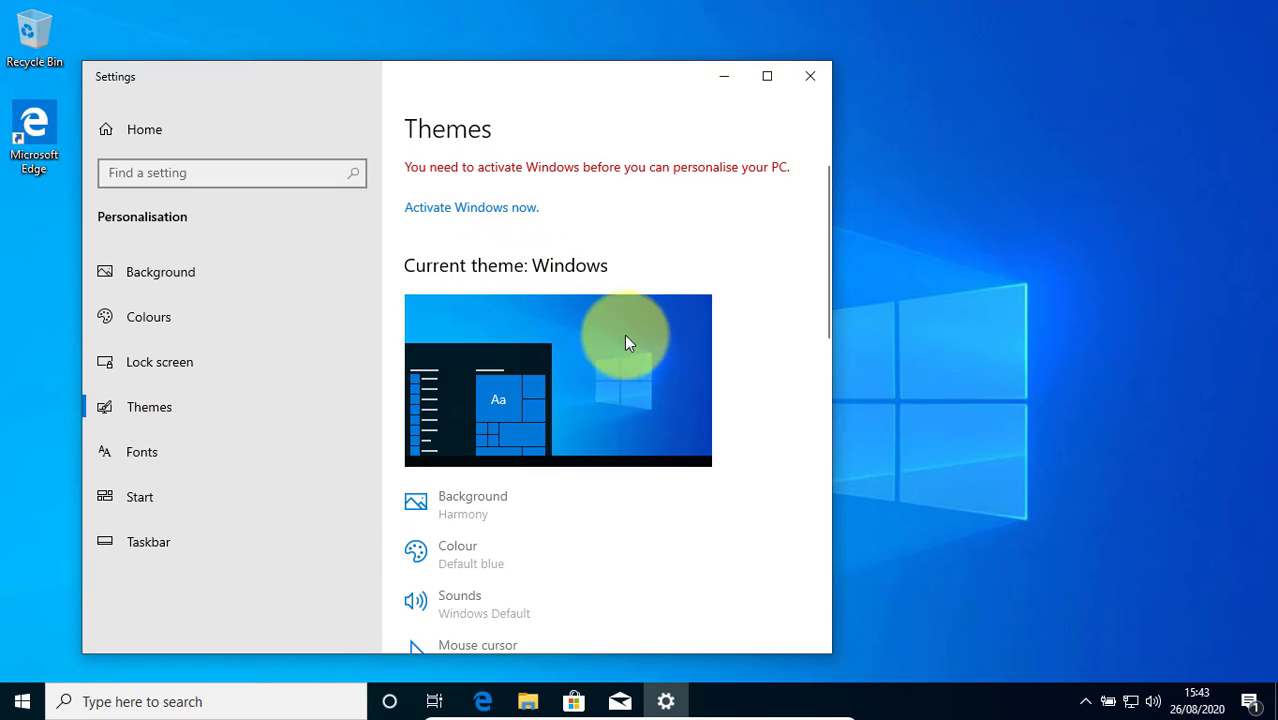
scroll(714, 441, down, 10)
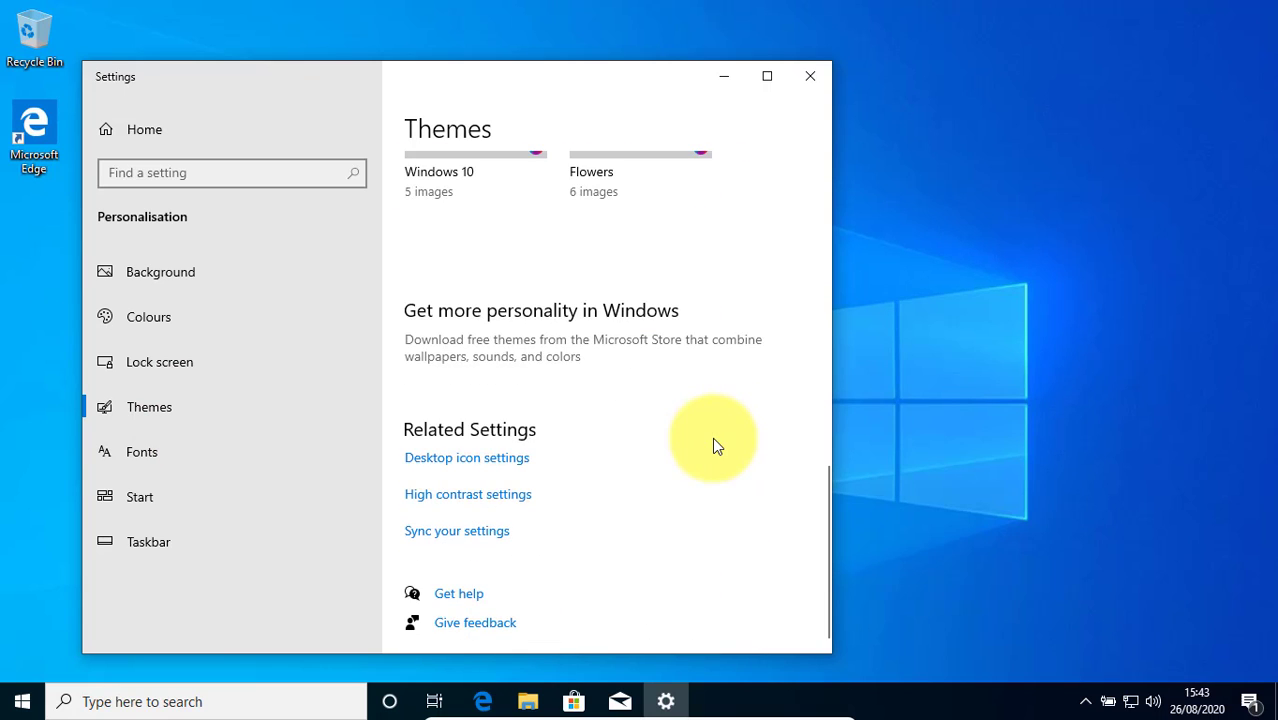
click(489, 459)
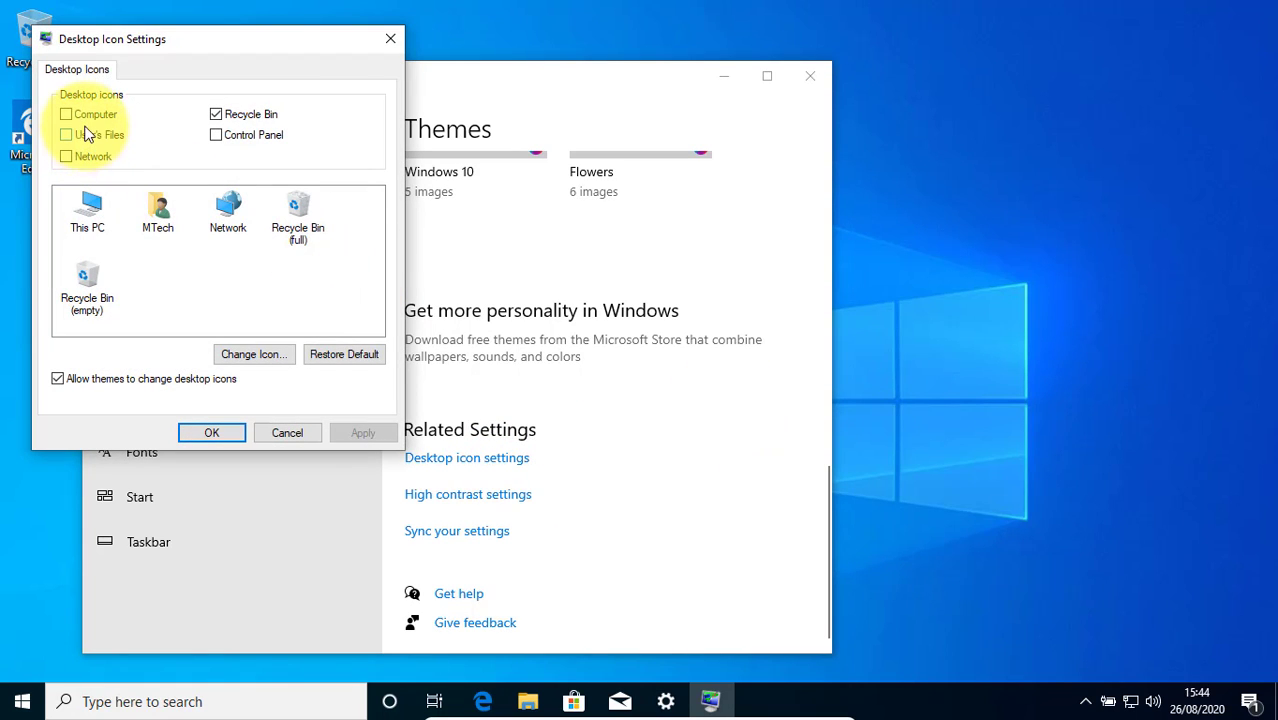
Add the Computer, User's Files, Network and Control Panel icons to the desktop, apply the change, and close Settings
click(86, 117)
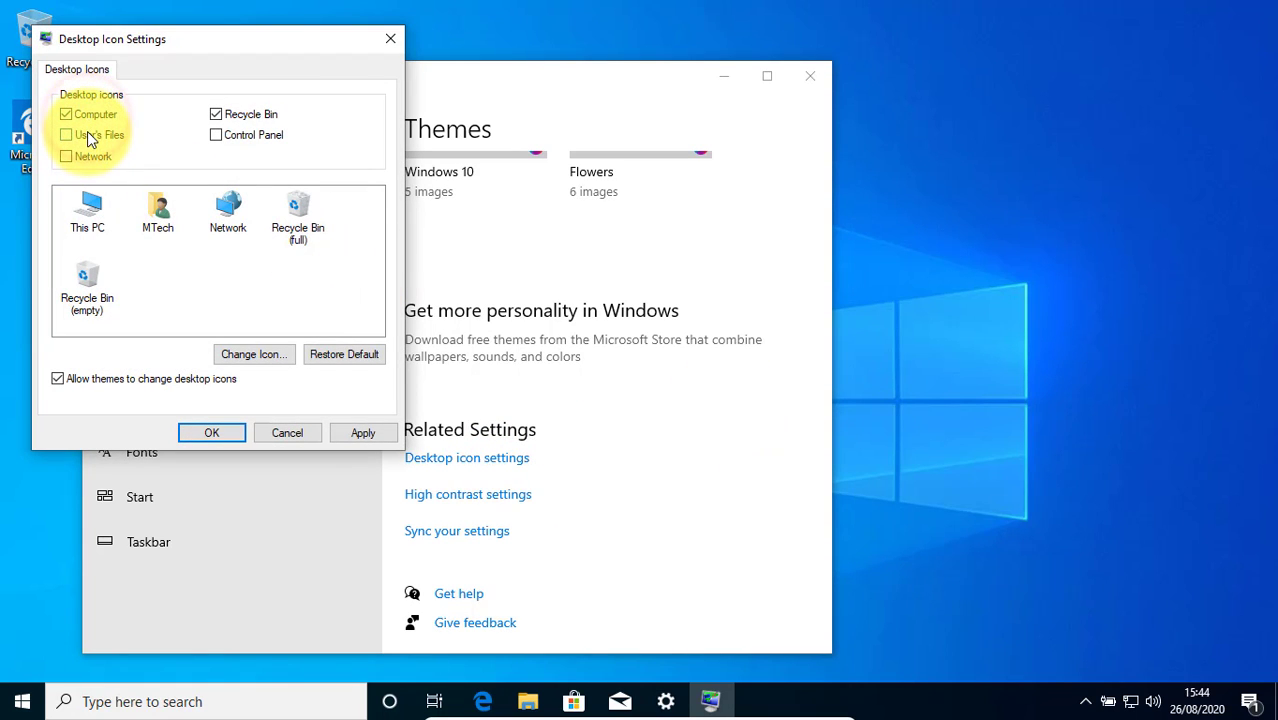
click(236, 135)
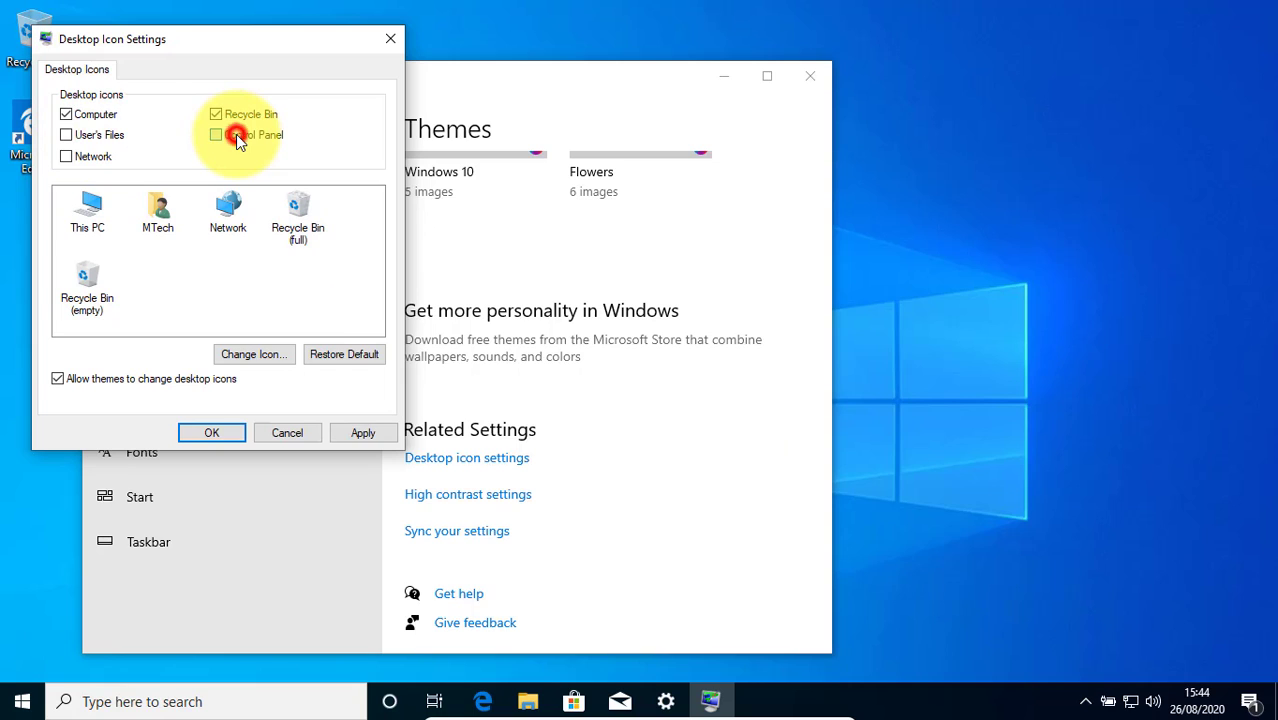
click(93, 157)
click(100, 136)
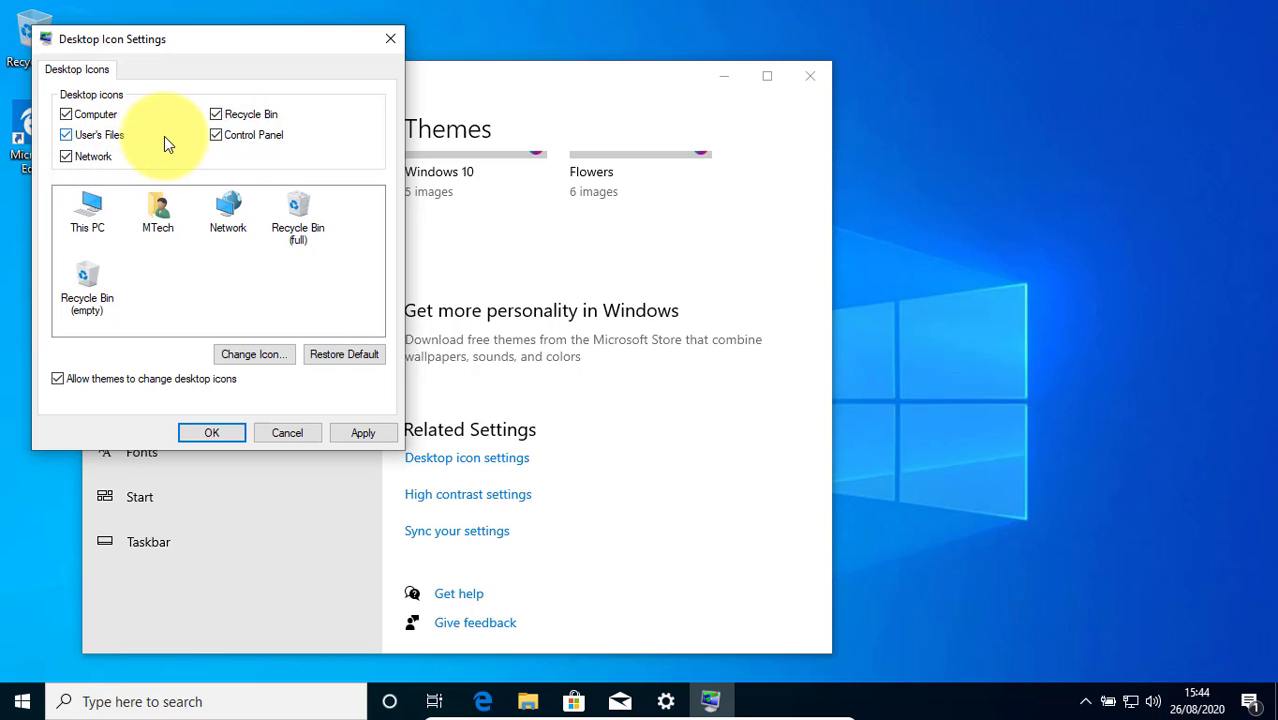
click(364, 434)
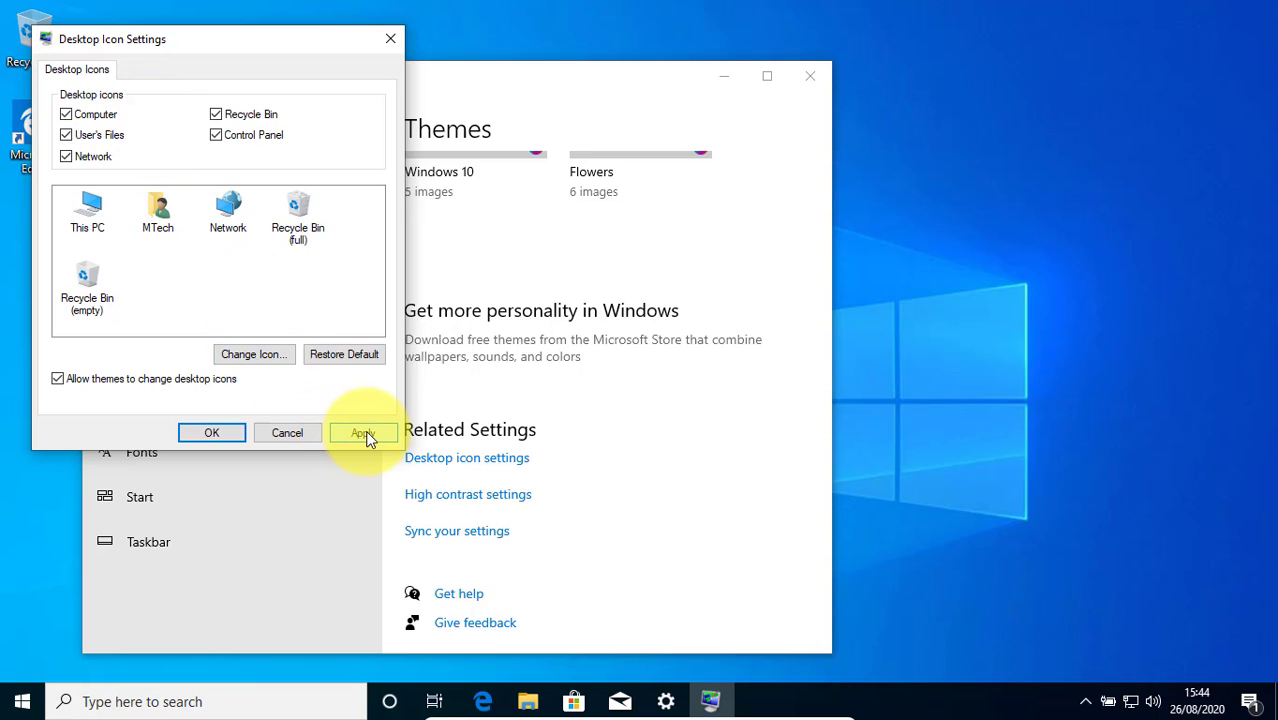
click(364, 434)
click(211, 434)
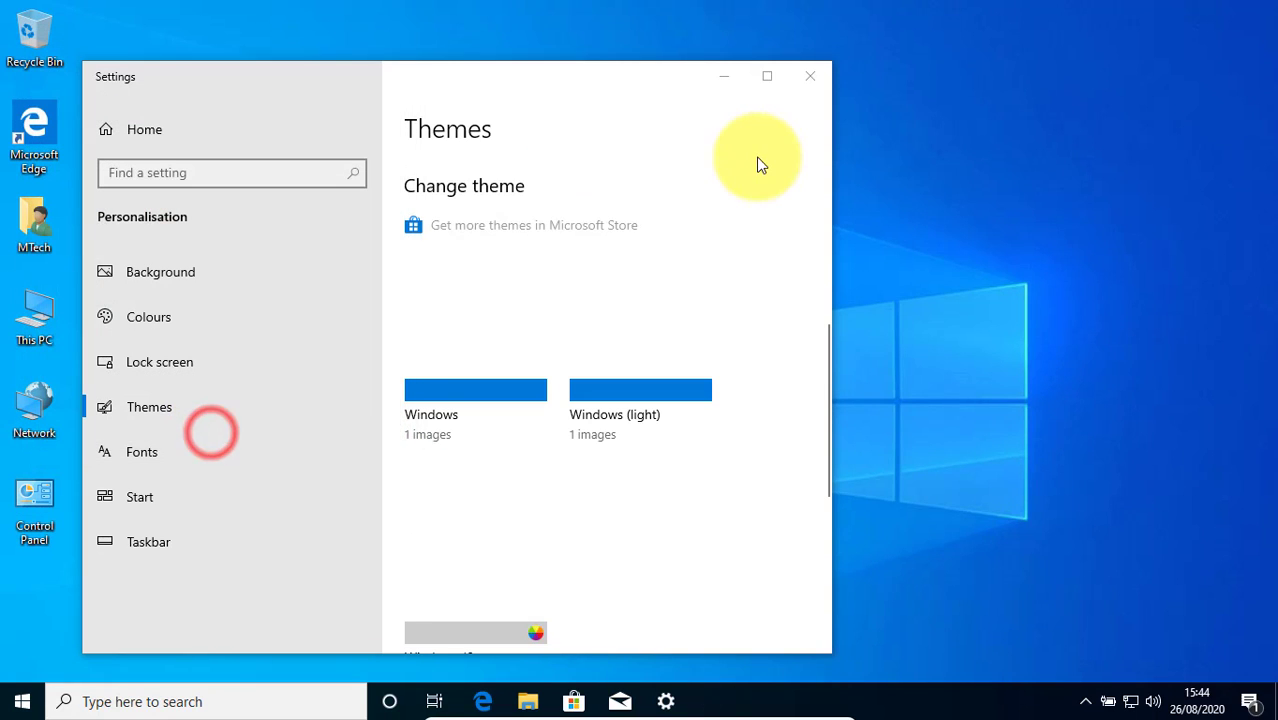
click(808, 82)
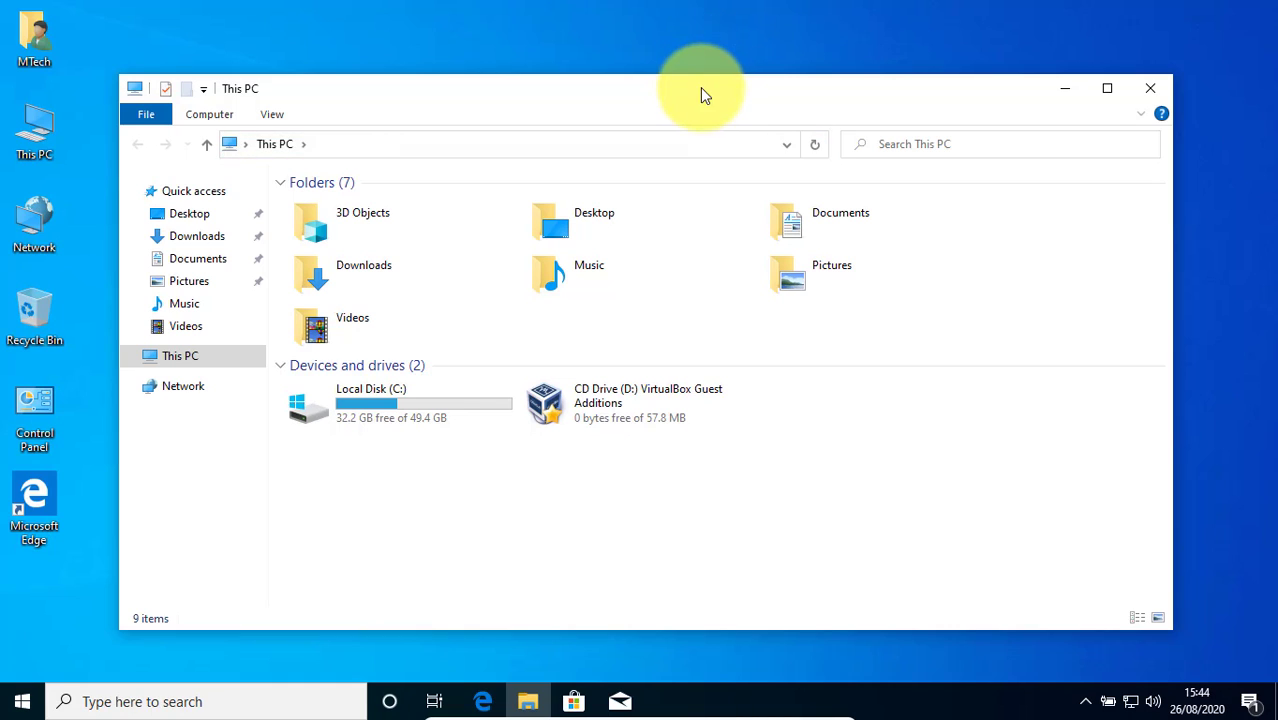
View the drives in This PC and open the virtual machine's Shared Folders settings
drag(701, 89, 718, 16)
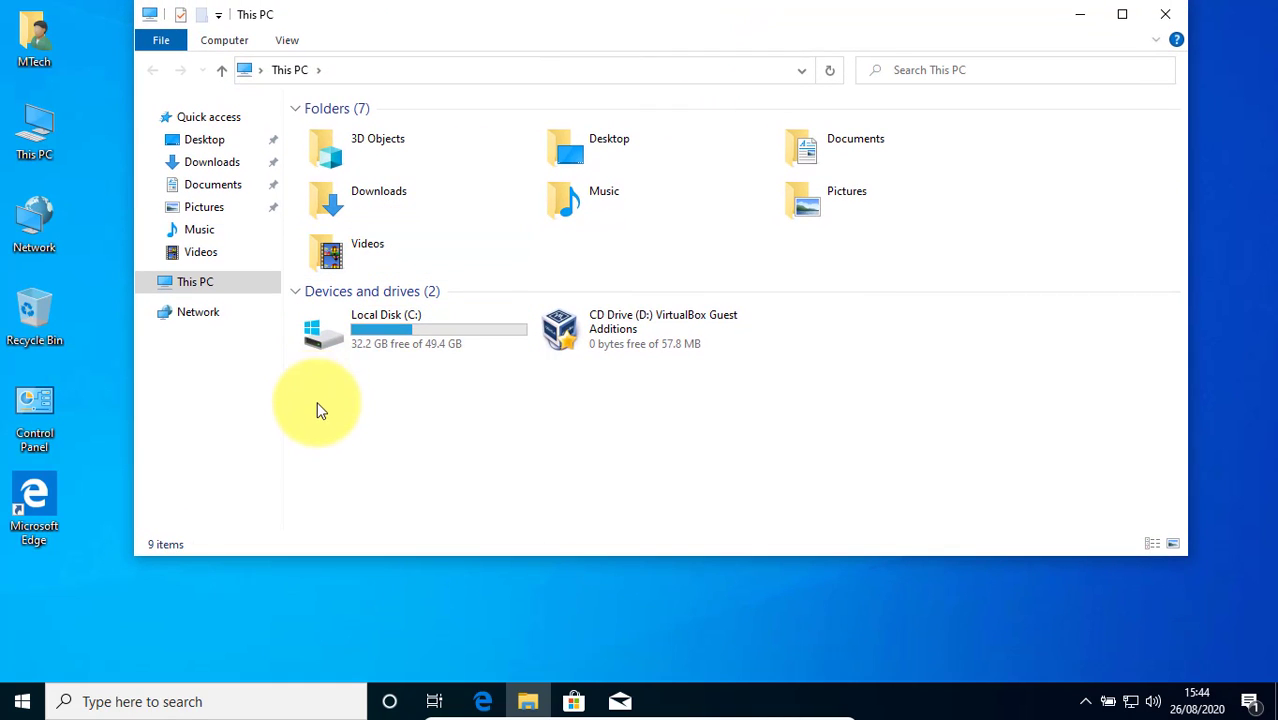
click(290, 292)
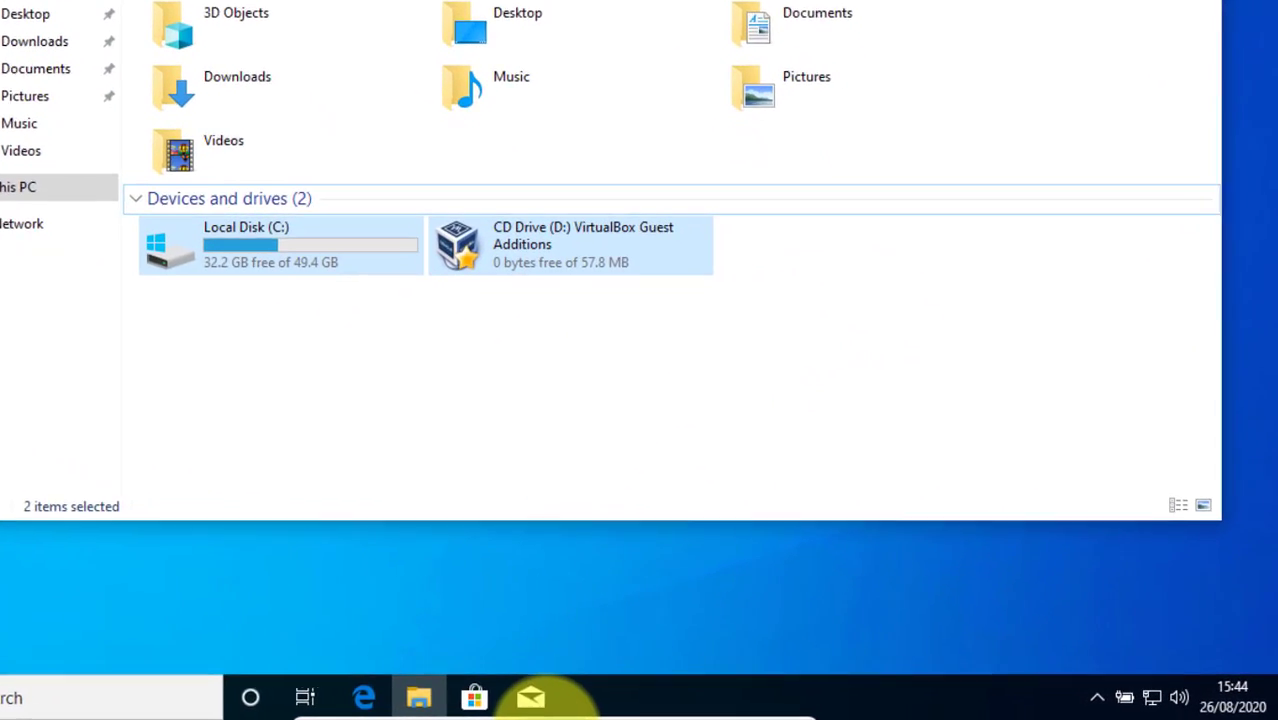
mouse_move(540, 697)
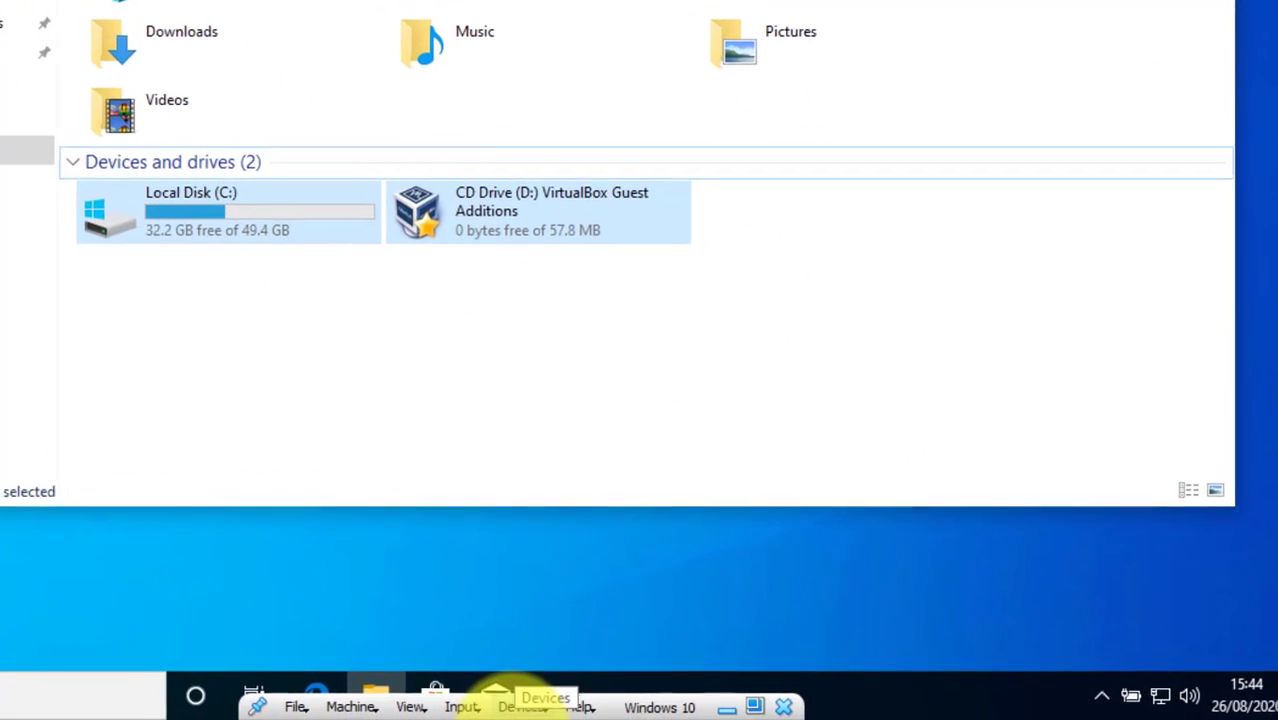
click(390, 704)
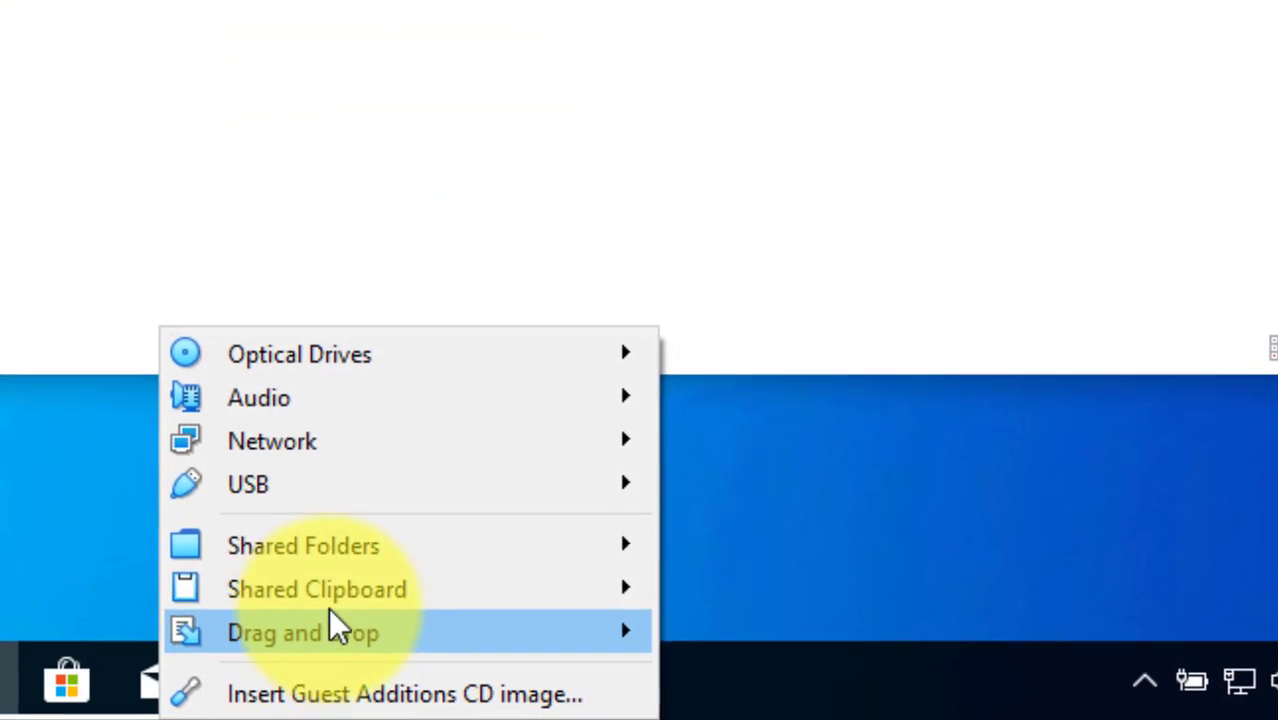
mouse_move(455, 544)
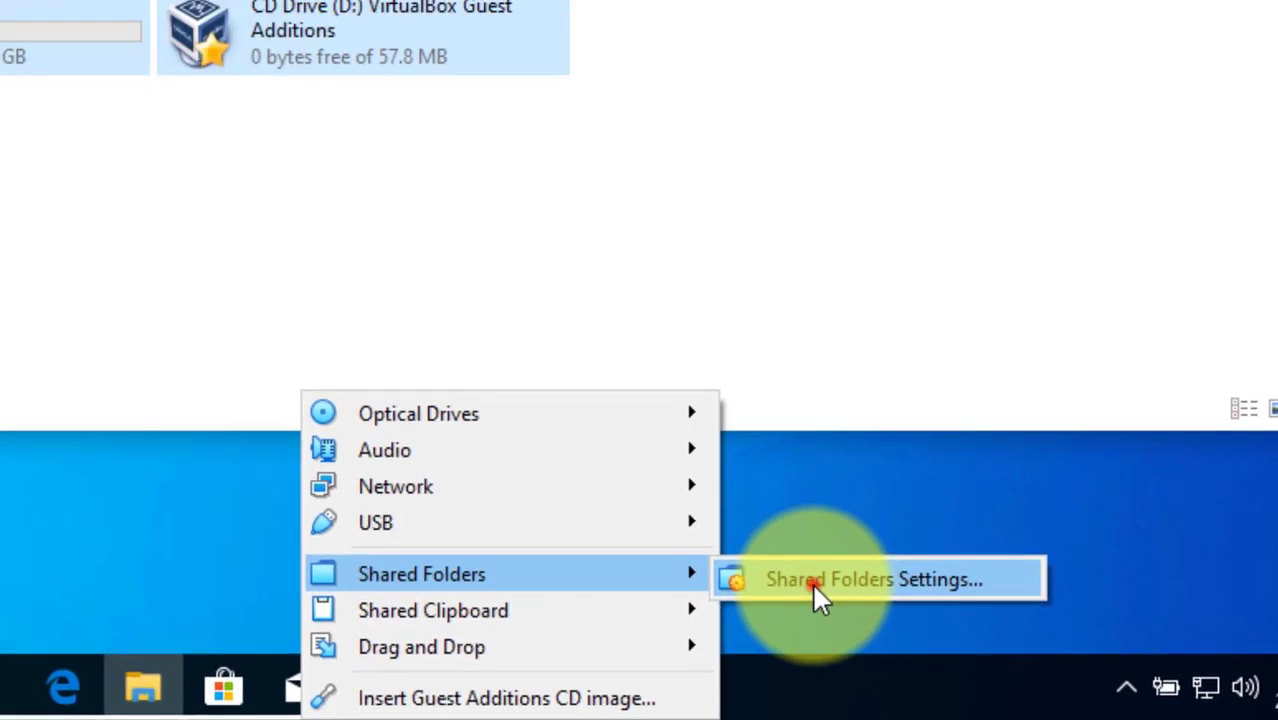
click(760, 555)
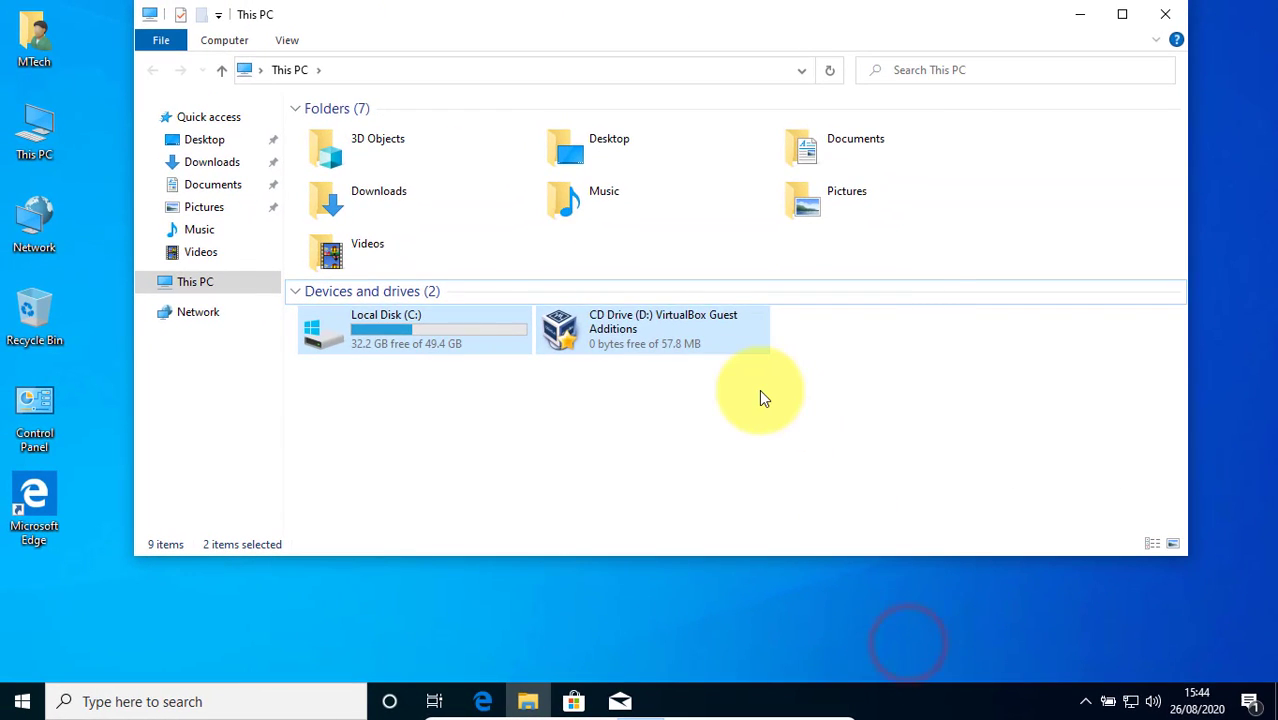
click(767, 248)
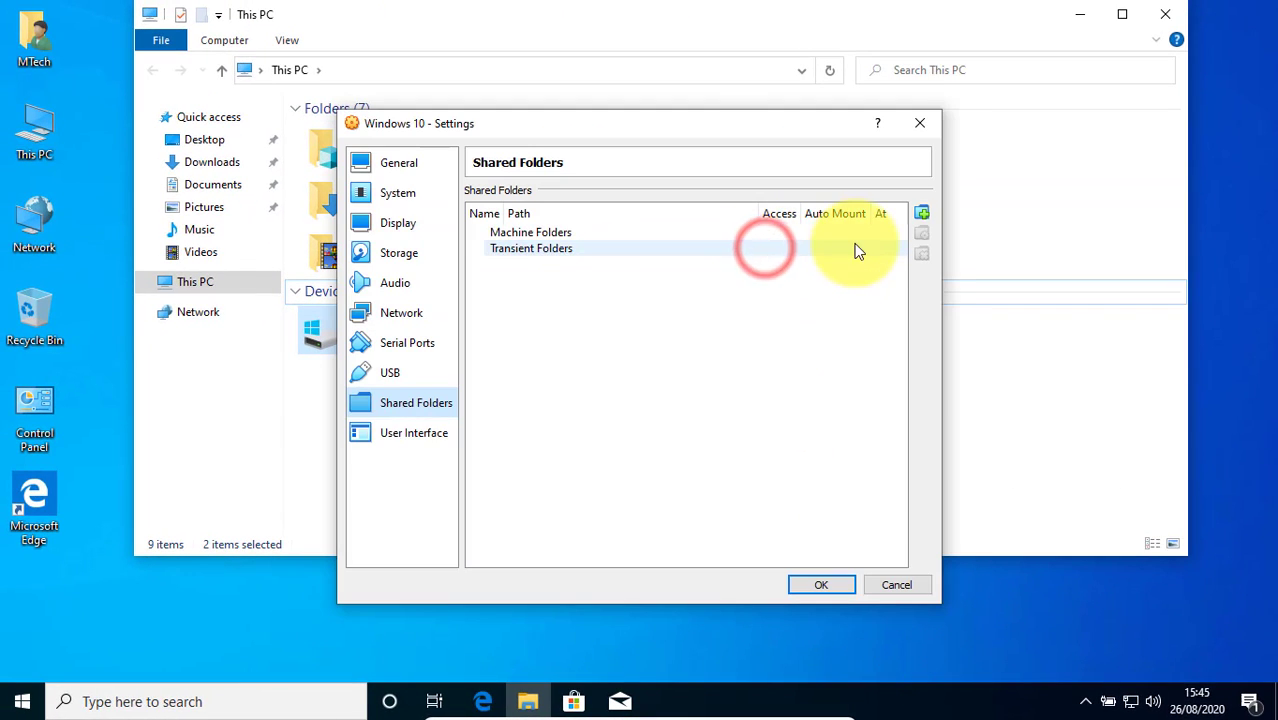
Start a new shared folder and choose the host's Local Disk (D:) as its folder path
click(922, 213)
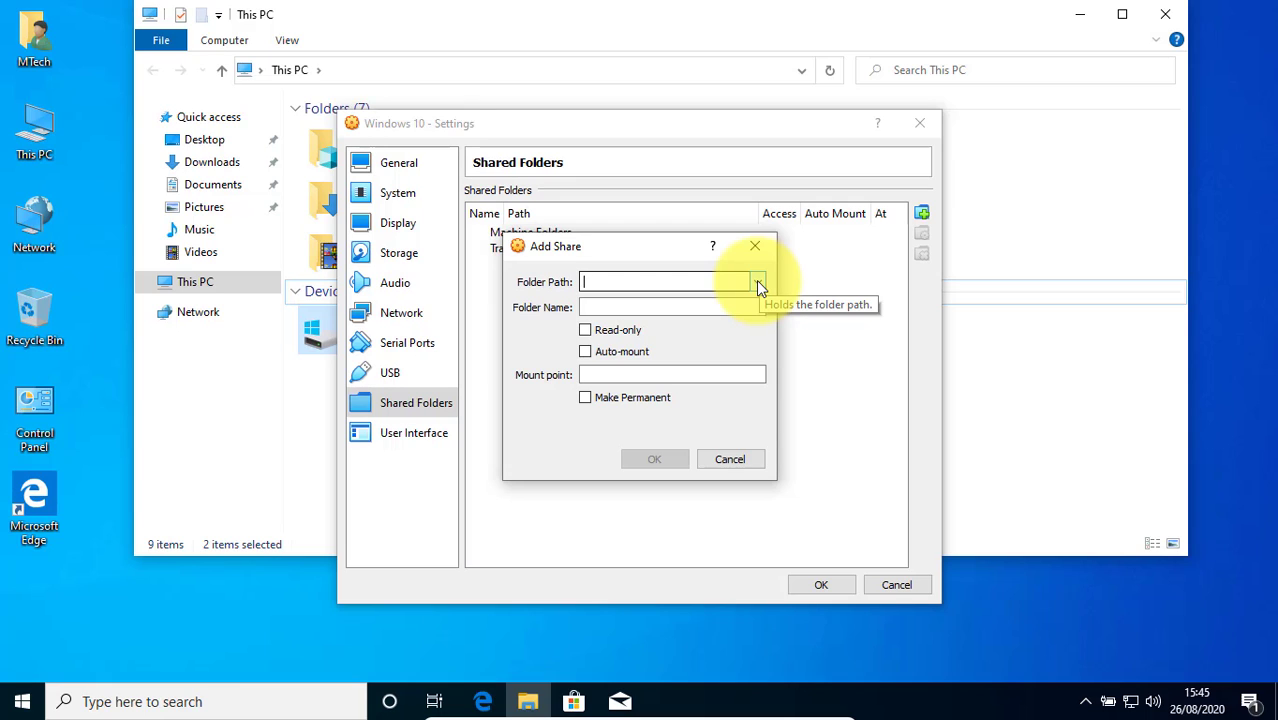
click(756, 281)
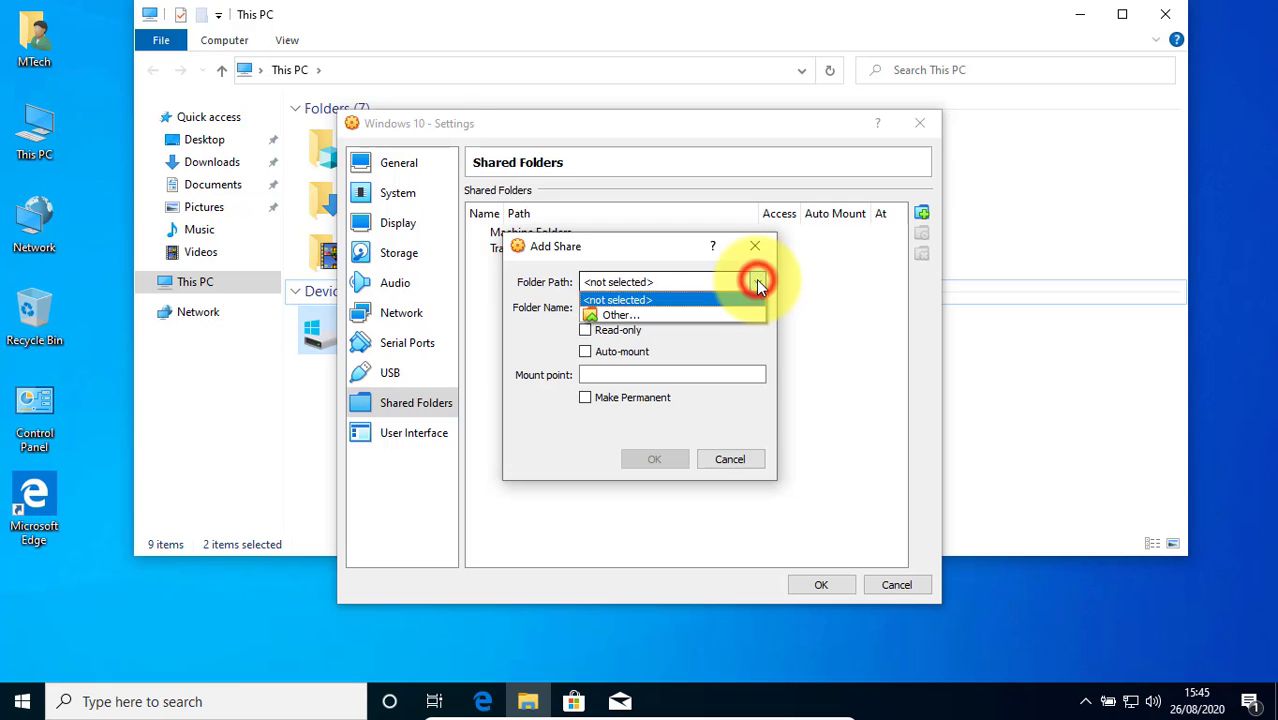
click(686, 316)
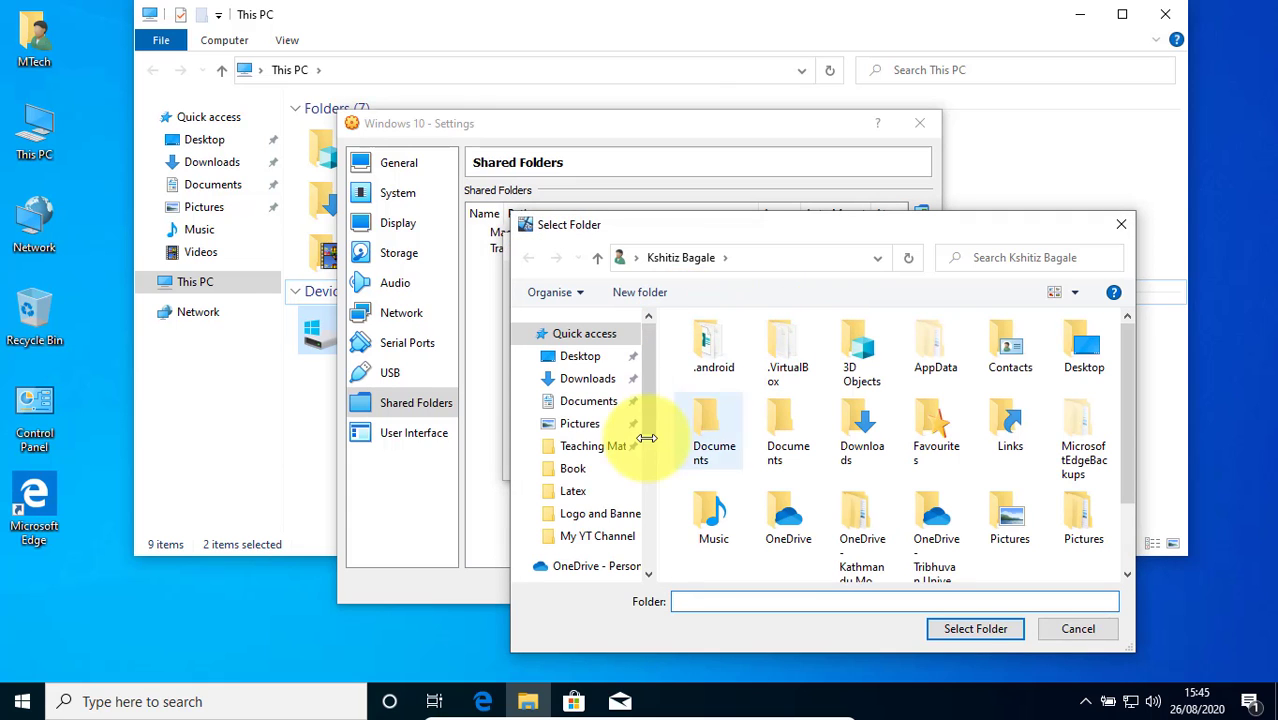
scroll(651, 430, down, 3)
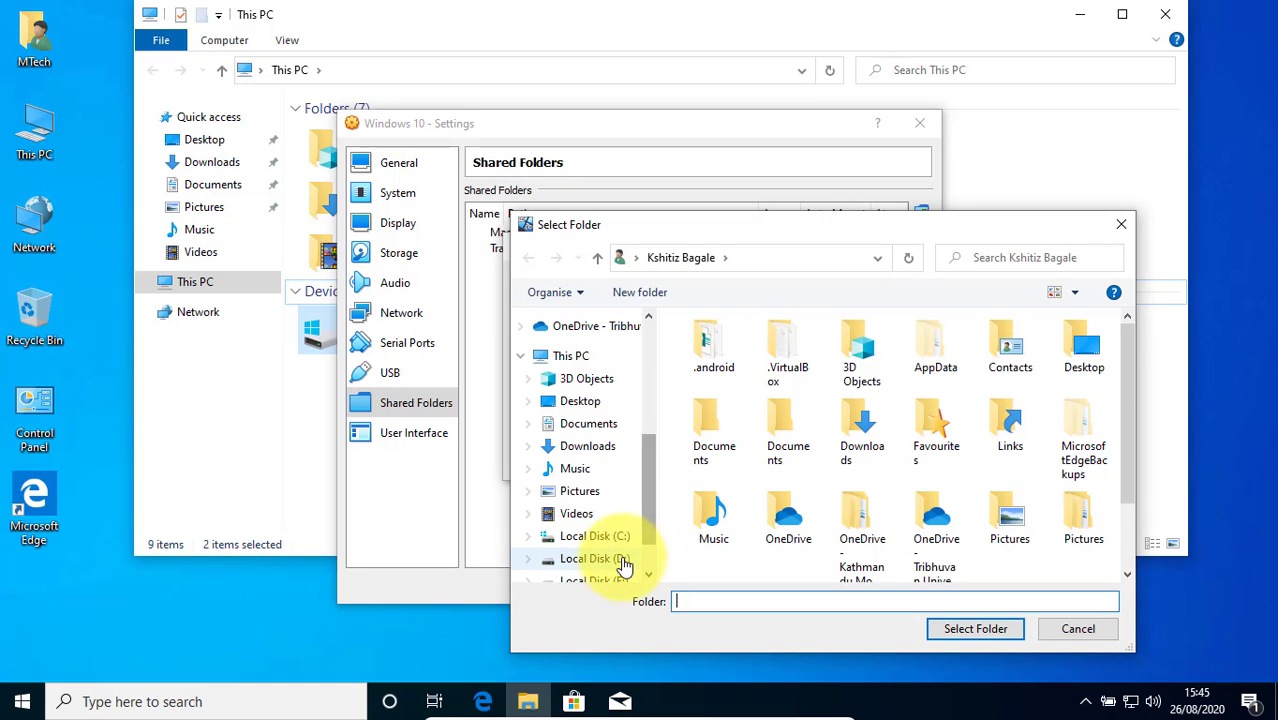
click(620, 568)
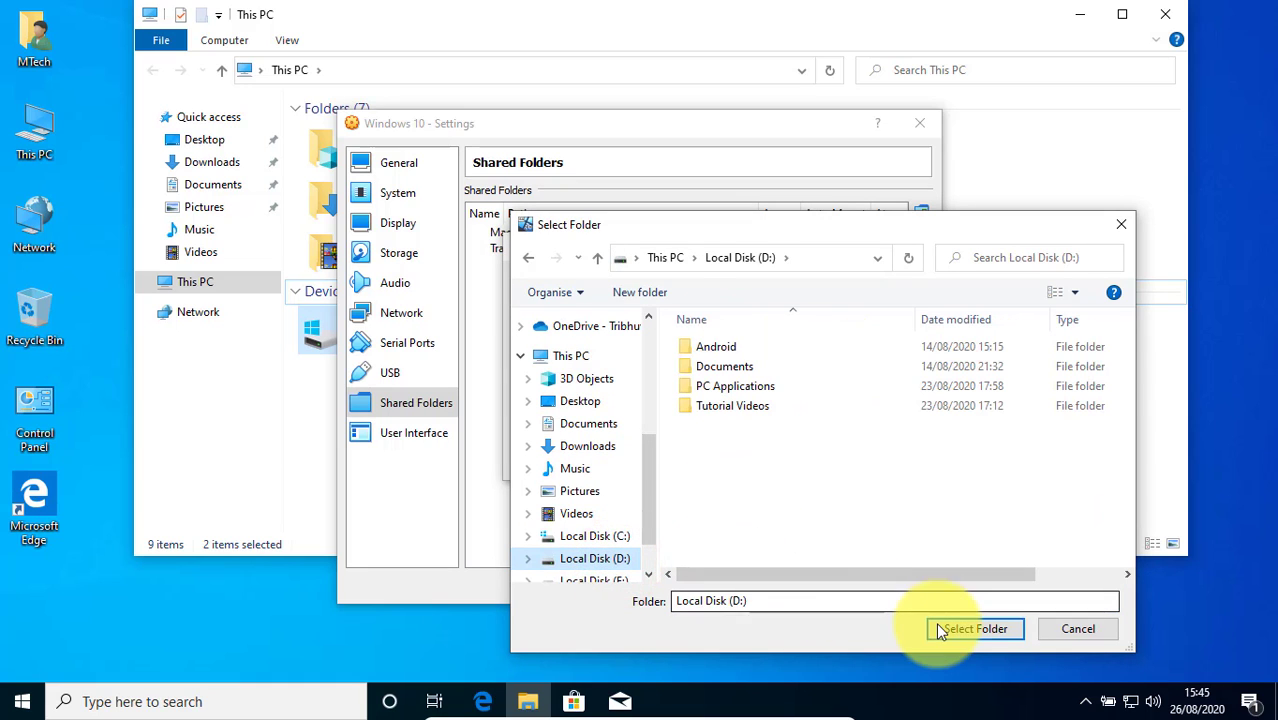
click(963, 625)
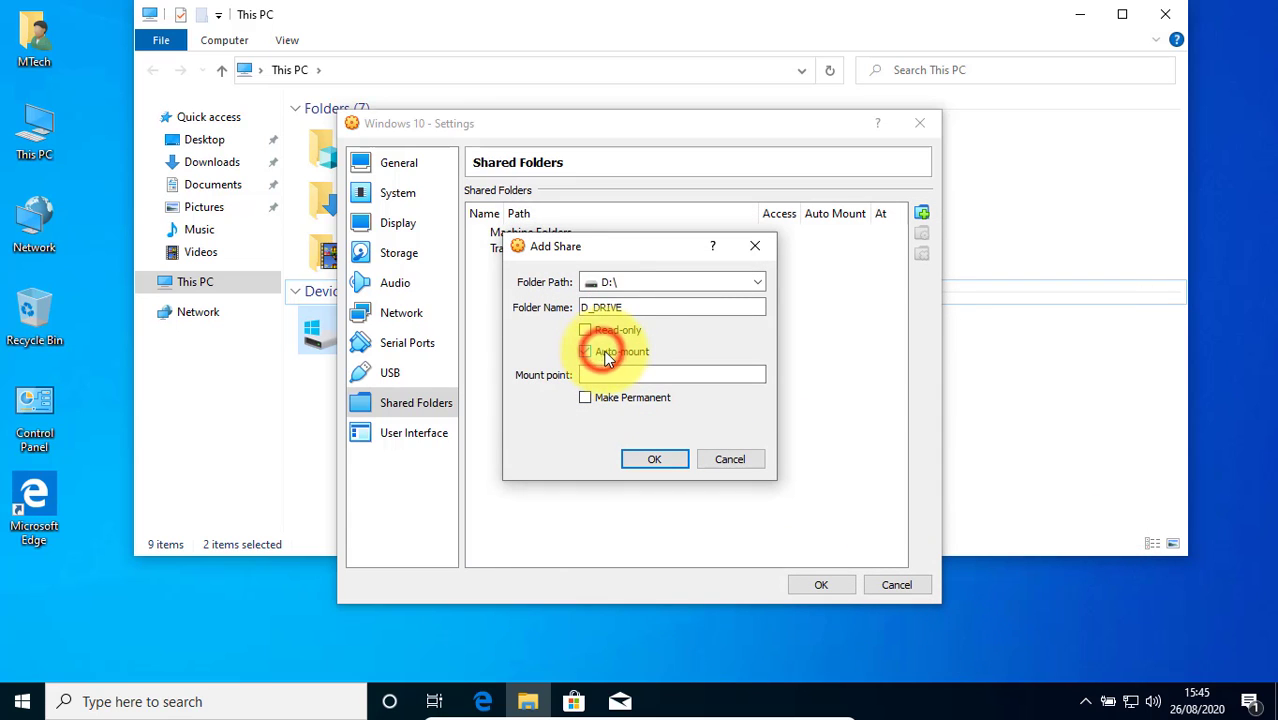
Make the D_DRIVE share auto-mounted and permanent, add it, and save the virtual machine settings
click(620, 400)
click(654, 462)
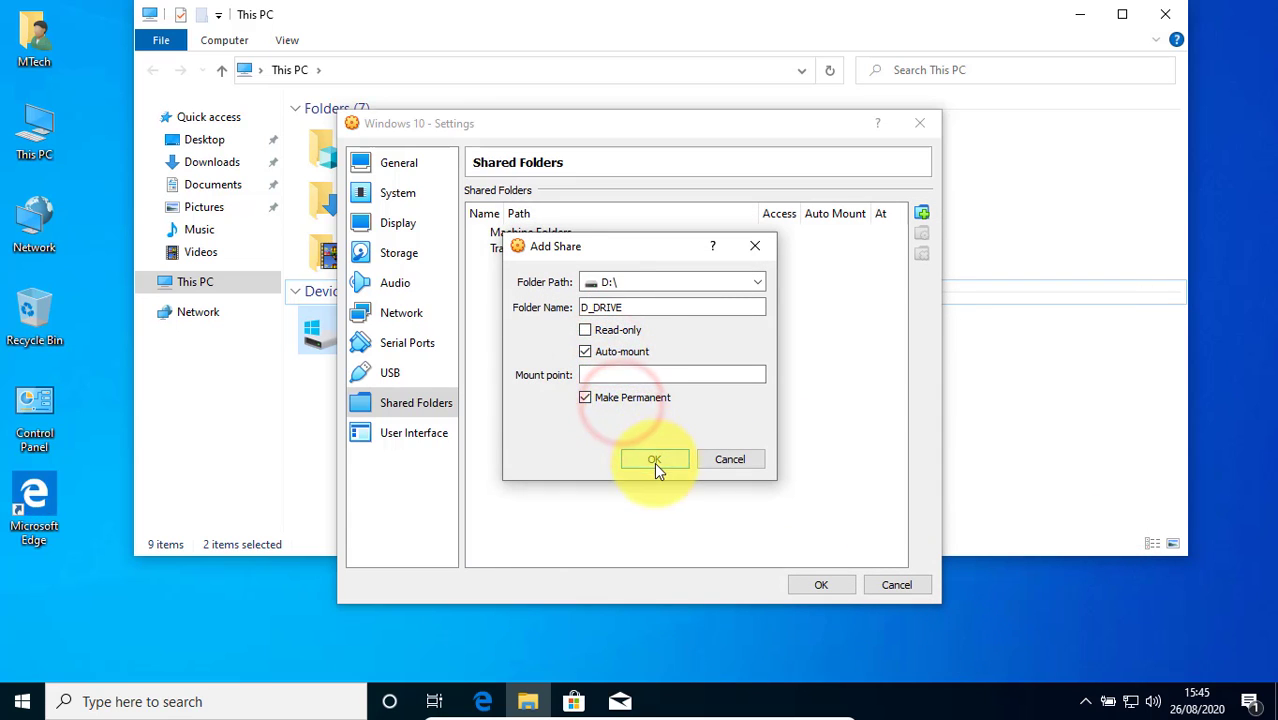
click(654, 462)
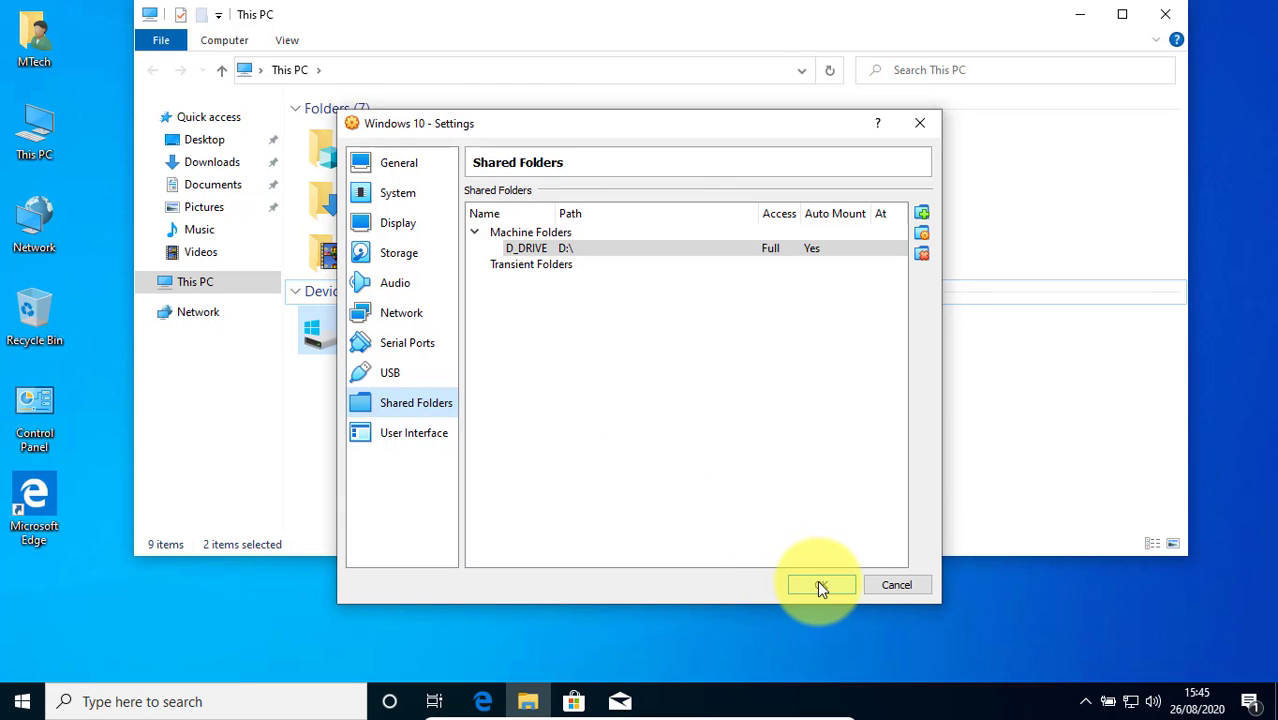
click(820, 586)
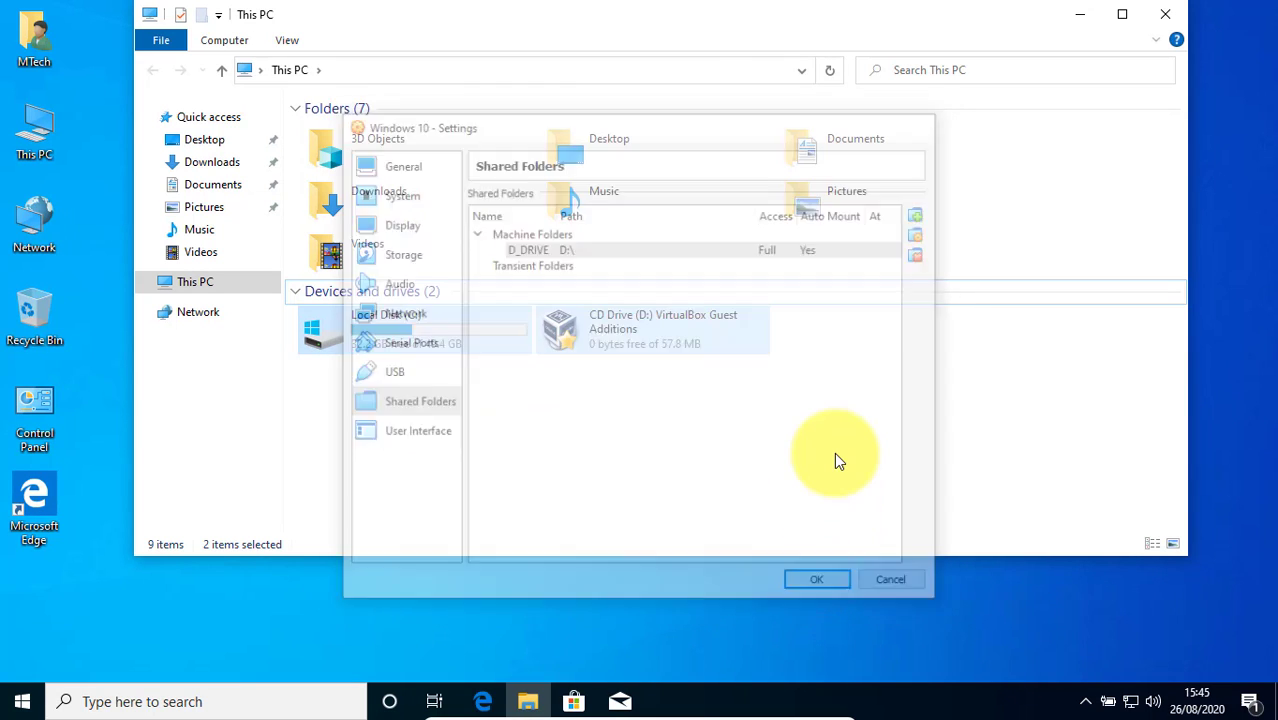
Refresh This PC, open the D_DRIVE network location (Z:) to check its folders, and close the window
right_click(838, 460)
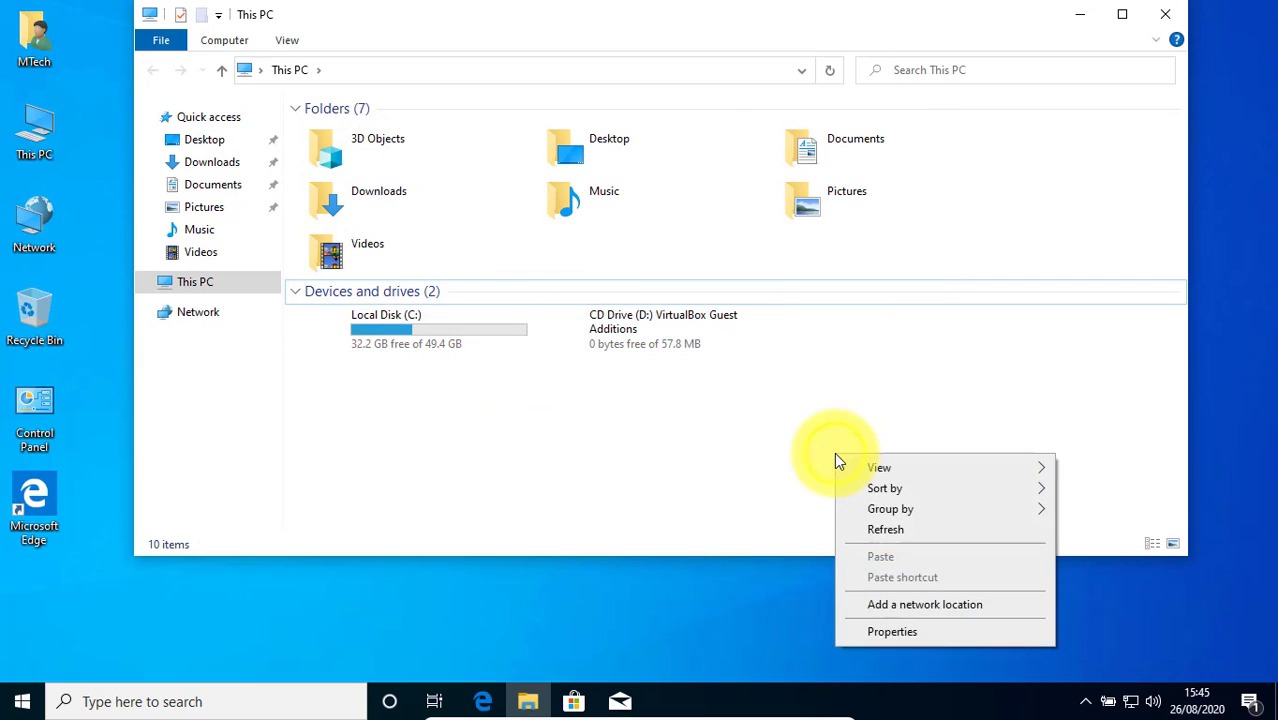
click(880, 528)
click(399, 412)
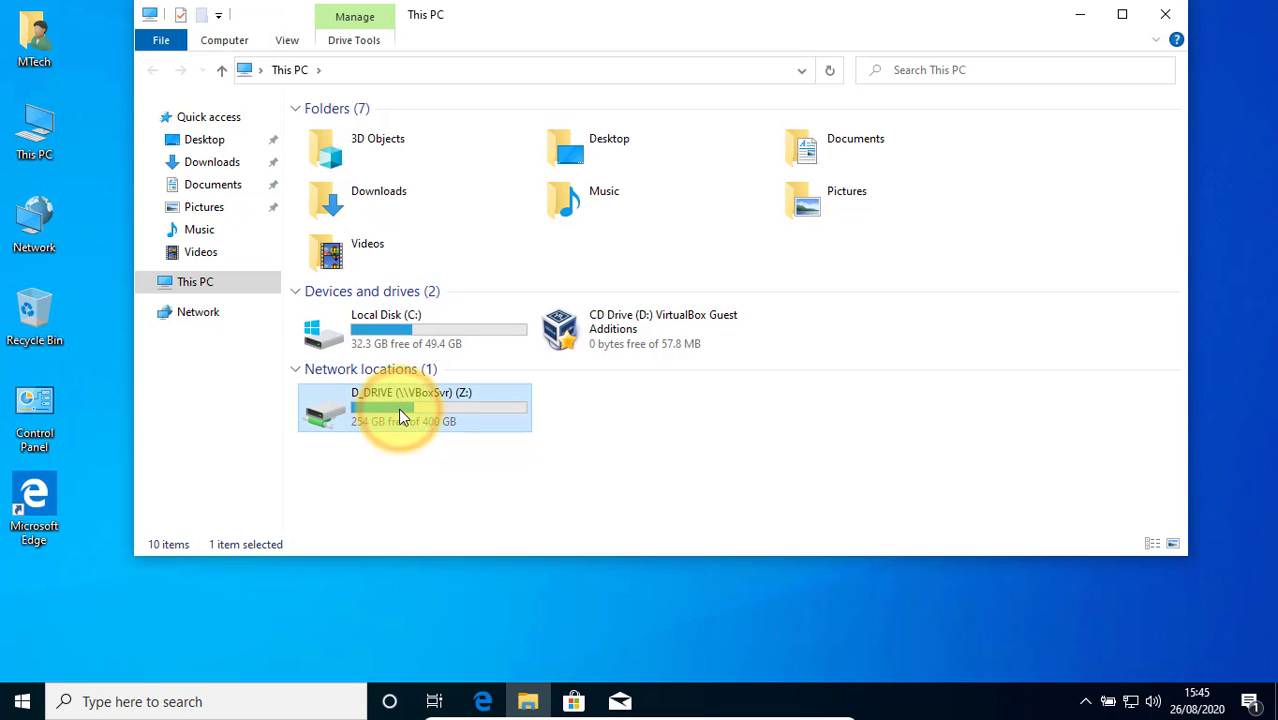
double_click(398, 408)
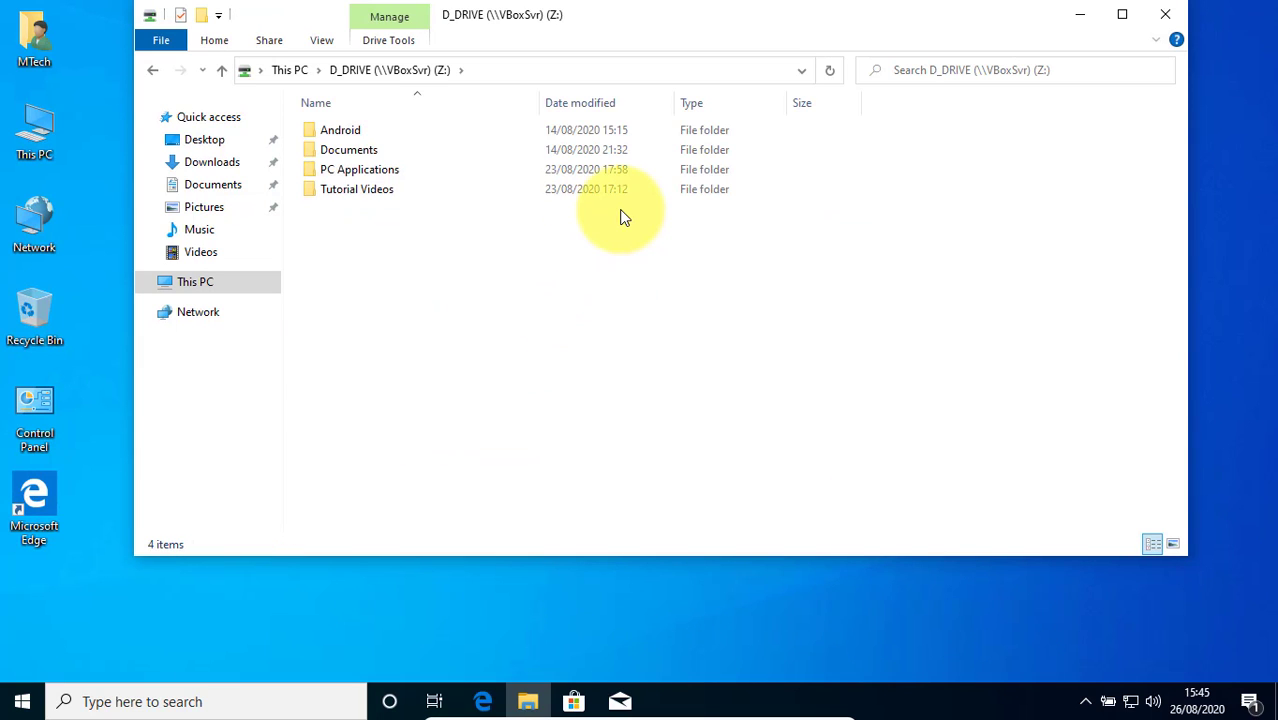
drag(361, 221, 342, 98)
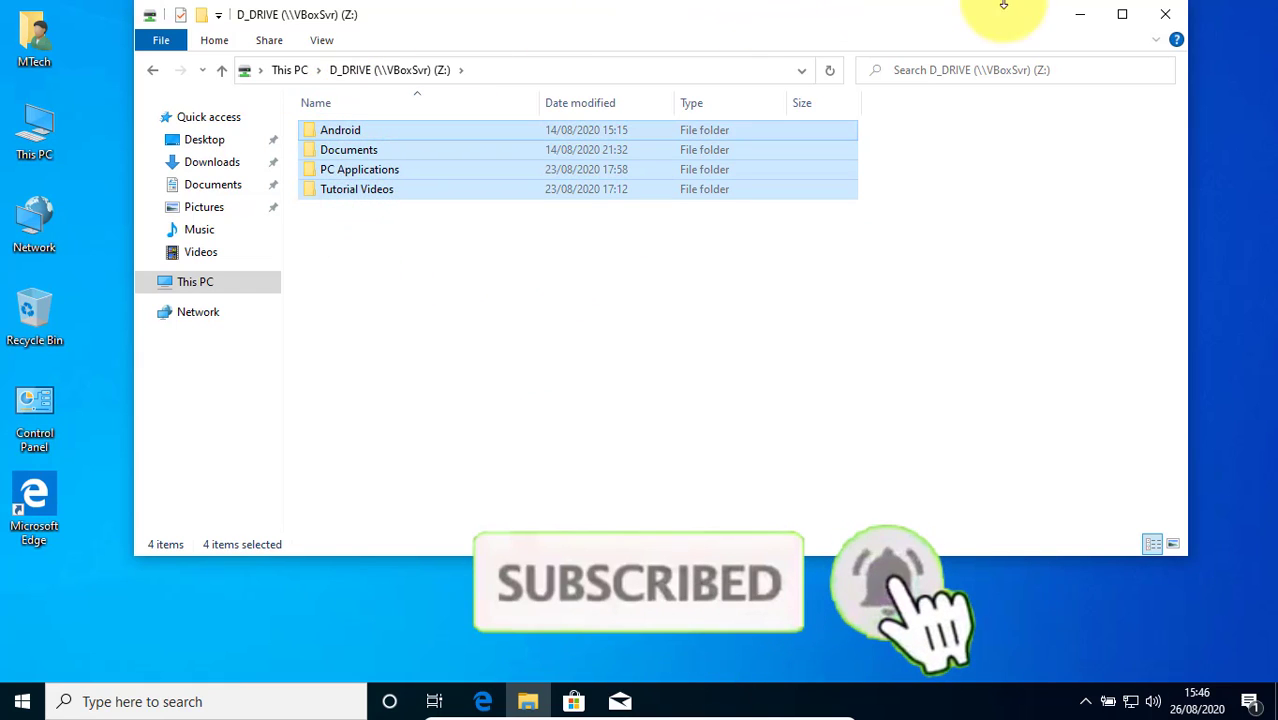
click(1162, 15)
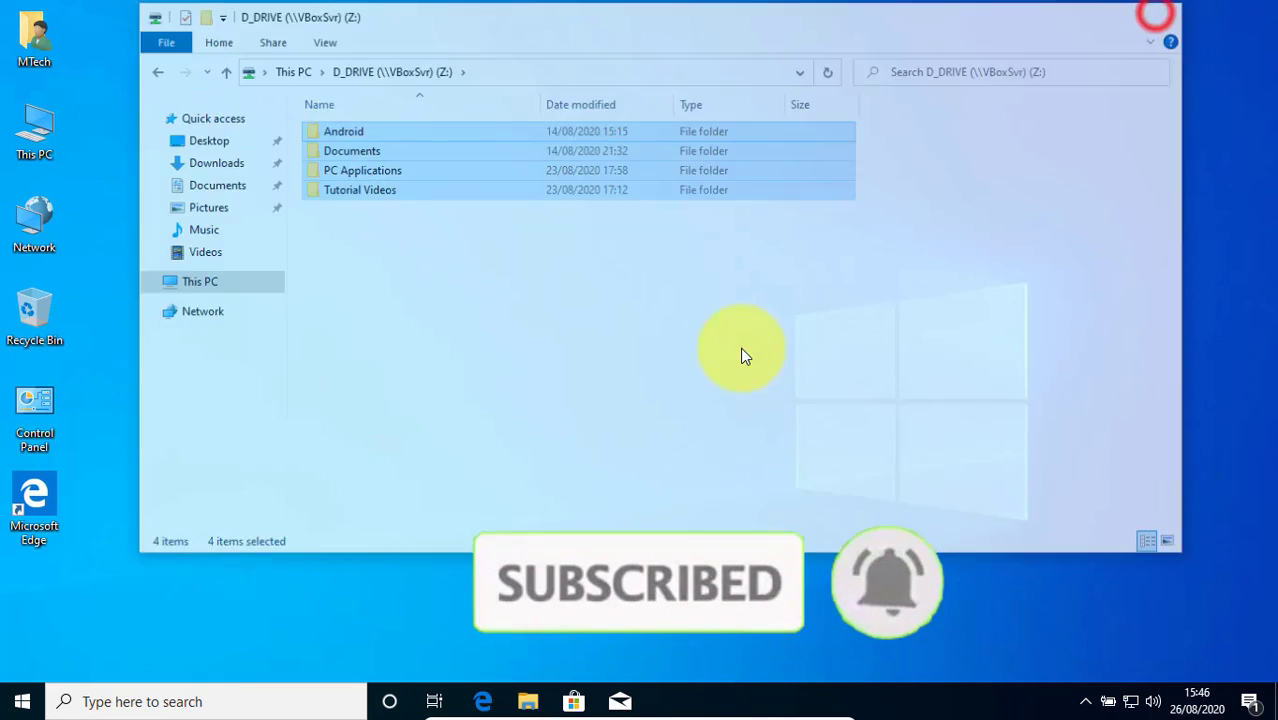